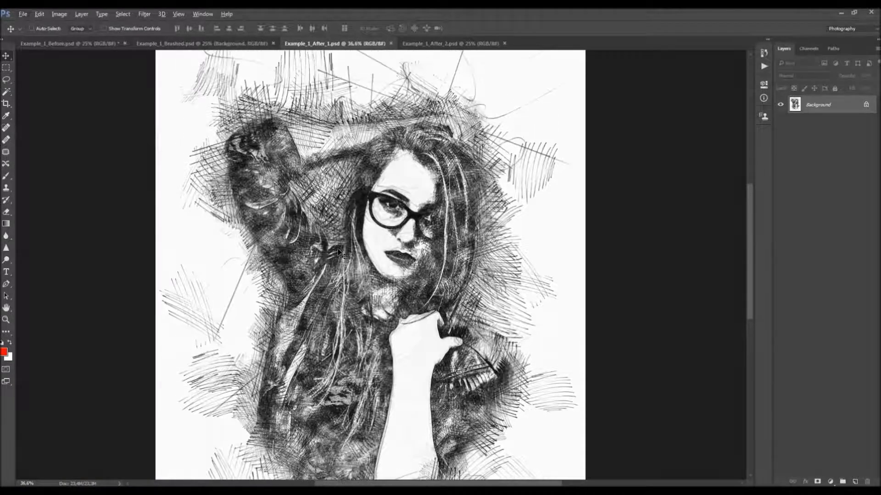
# - Examine the finished felt-pen sketch examples, first the black-and-white version and the purple-and-blue version
pyautogui.scroll(-2, 360, 215)
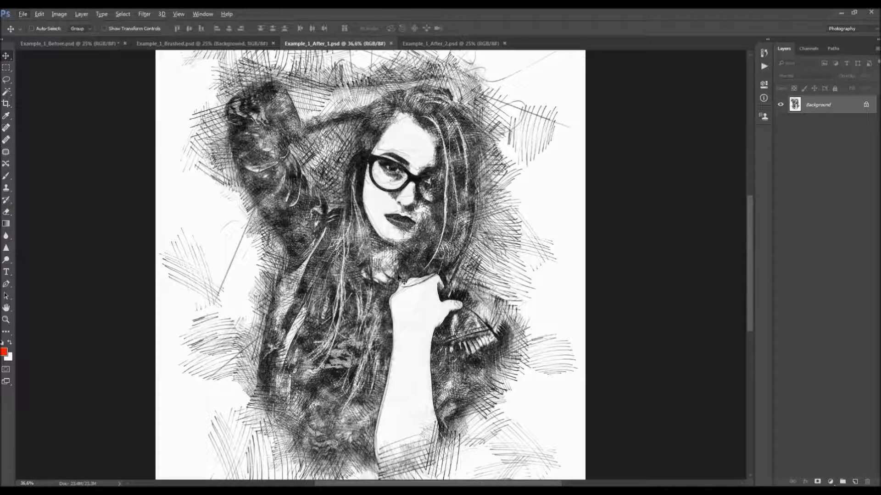
pyautogui.click(416, 44)
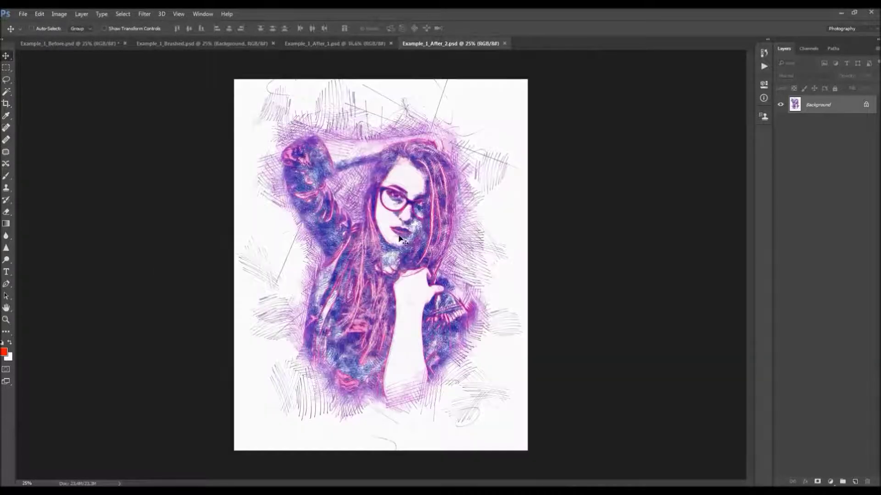
pyautogui.hotkey('ctrl', '0')
pyautogui.scroll(-1, 380, 231)
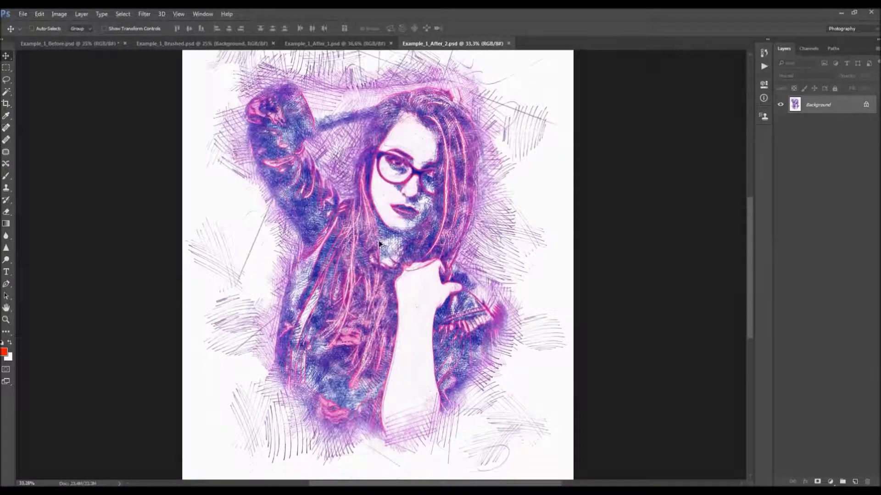
pyautogui.scroll(2, 380, 237)
pyautogui.scroll(2, 380, 242)
pyautogui.hotkey('ctrl', '0')
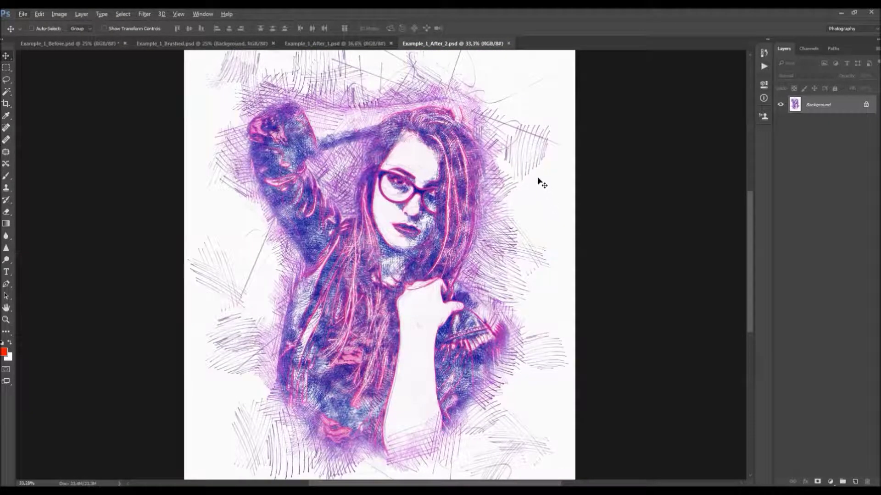
# - Close the example files Example_1_After_2, Example_1_After_1 and Example_1_Brushed, leaving only the Example_1_Before.psd photo open
pyautogui.click(508, 43)
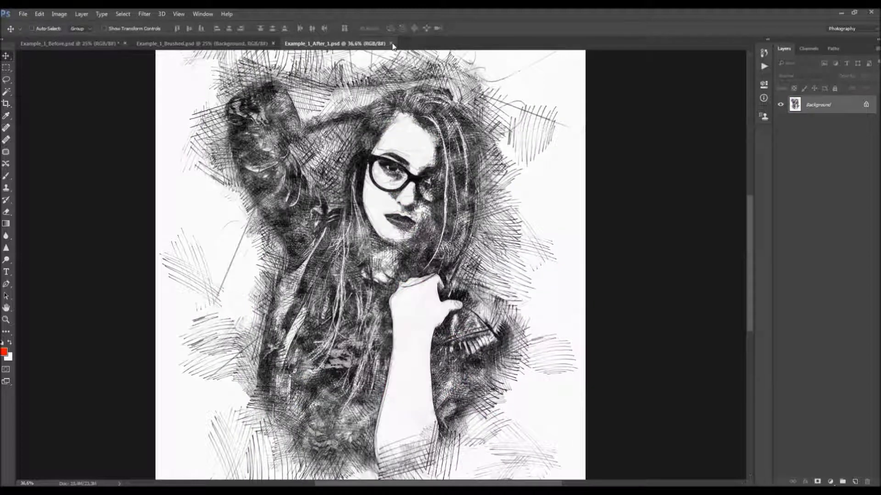
pyautogui.click(390, 43)
pyautogui.click(273, 43)
pyautogui.scroll(2, 406, 216)
pyautogui.scroll(-1, 407, 220)
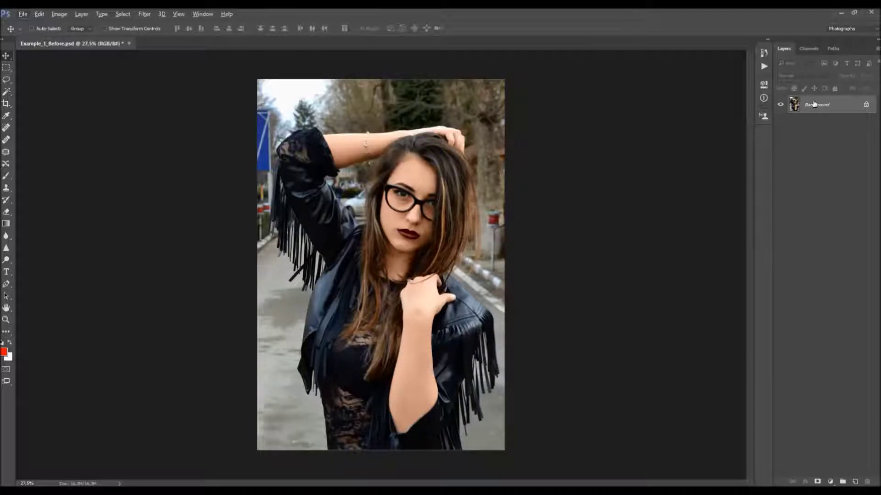
# - Unlock the photo's background layer and convert it back into a Background layer
pyautogui.click(866, 105)
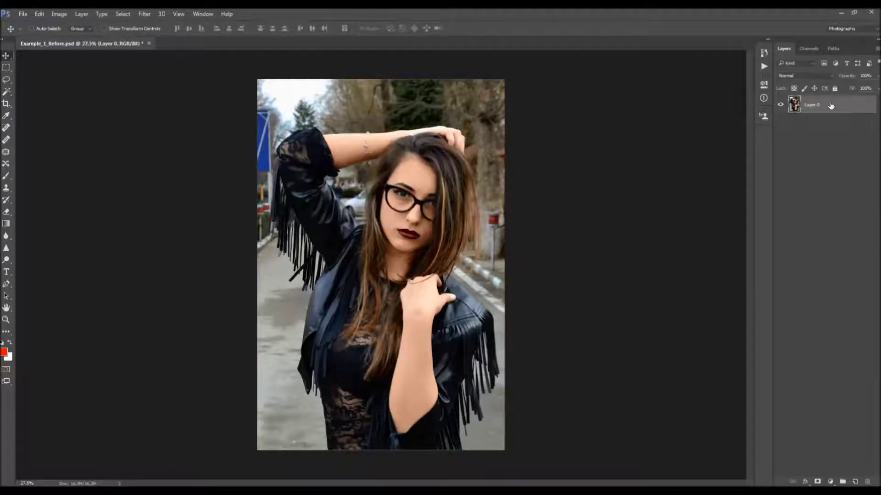
pyautogui.click(81, 14)
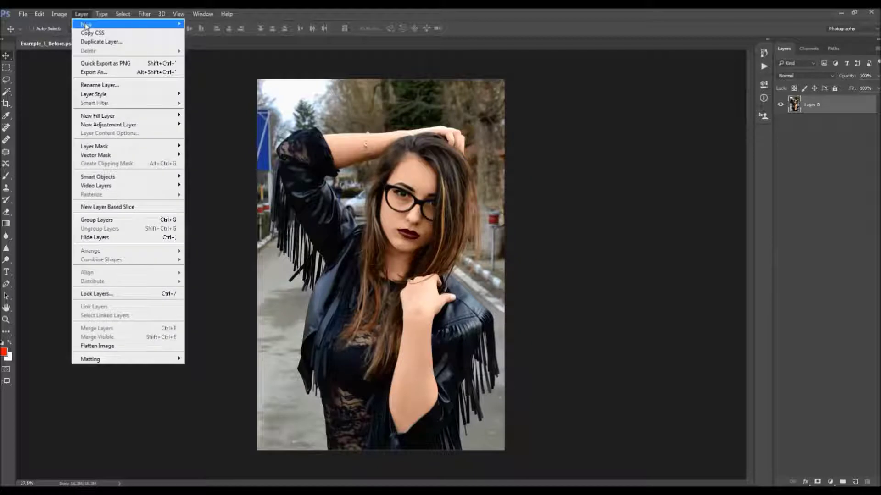
pyautogui.moveTo(87, 26)
pyautogui.click(233, 34)
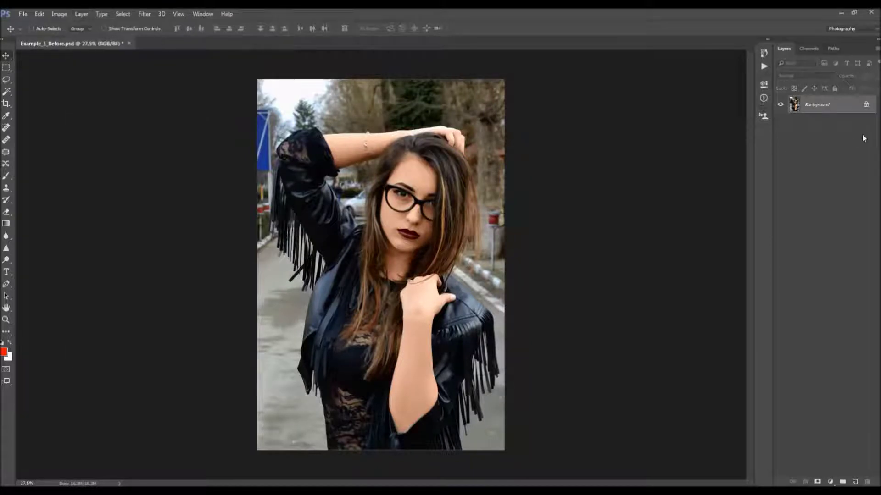
# - Check the layers panel options for default masks on fill layers and the "copy" suffix on copied layers
pyautogui.click(877, 48)
pyautogui.click(801, 312)
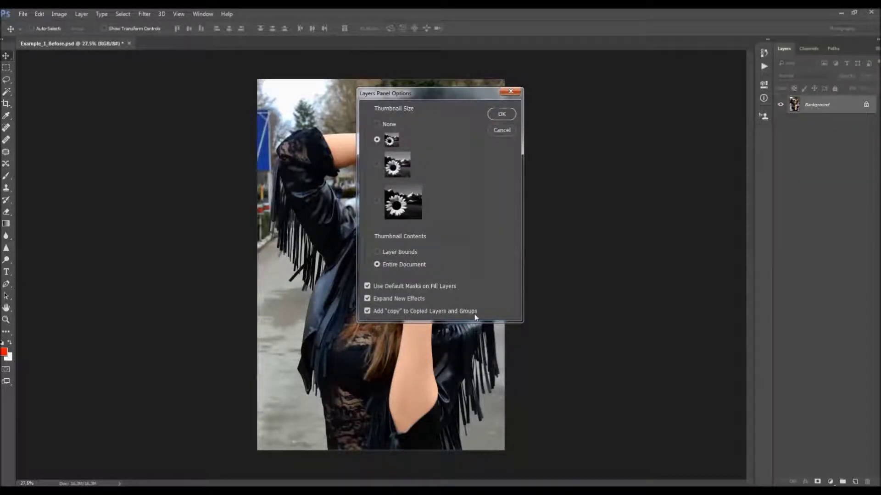
pyautogui.click(510, 91)
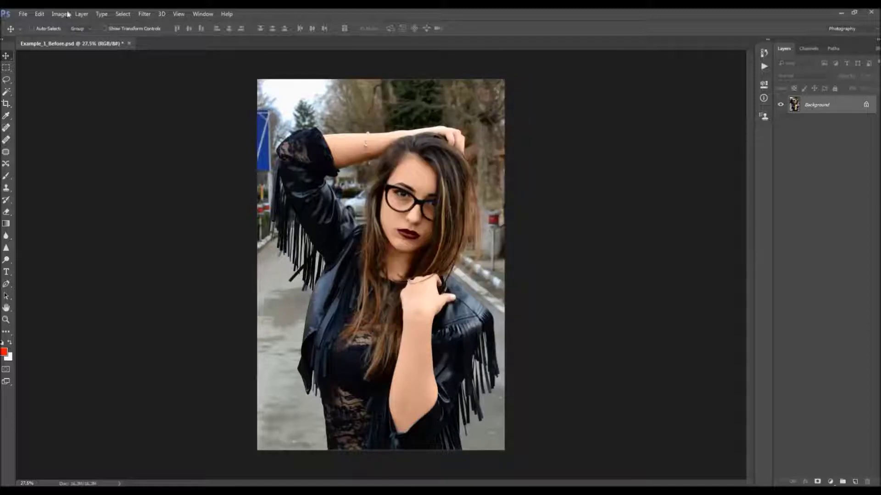
# - Check the photo's colour mode and bit depth as well as its pixel dimensions and resolution
pyautogui.click(59, 14)
pyautogui.moveTo(114, 24)
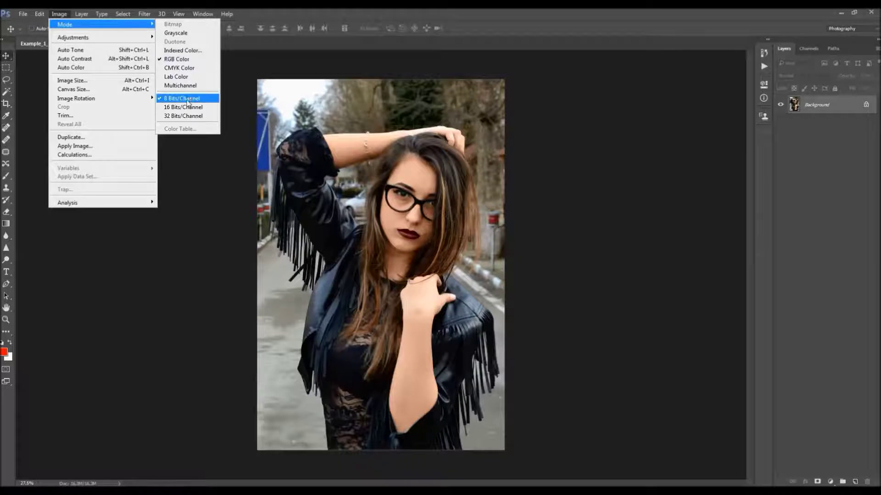
pyautogui.click(102, 83)
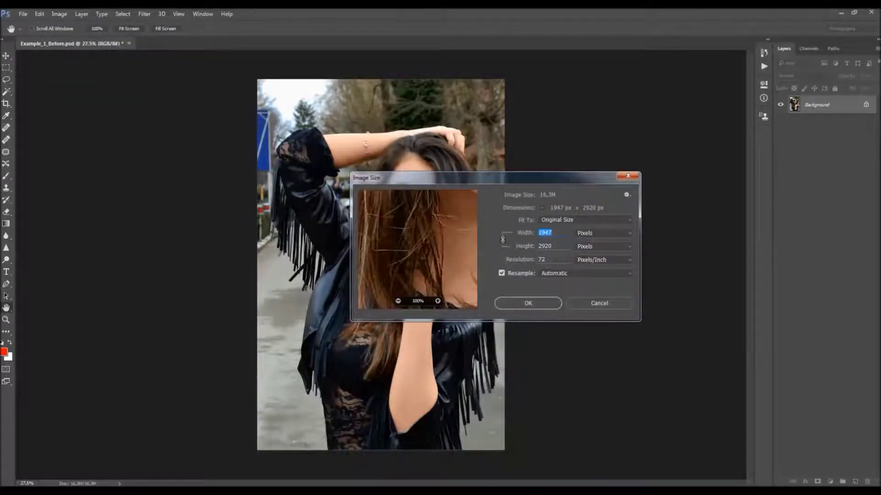
pyautogui.moveTo(560, 177); pyautogui.dragTo(536, 152)
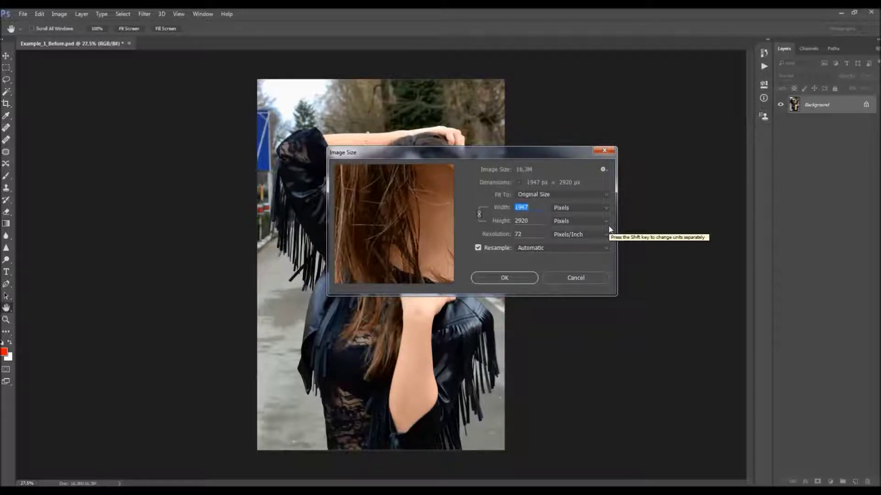
pyautogui.click(575, 278)
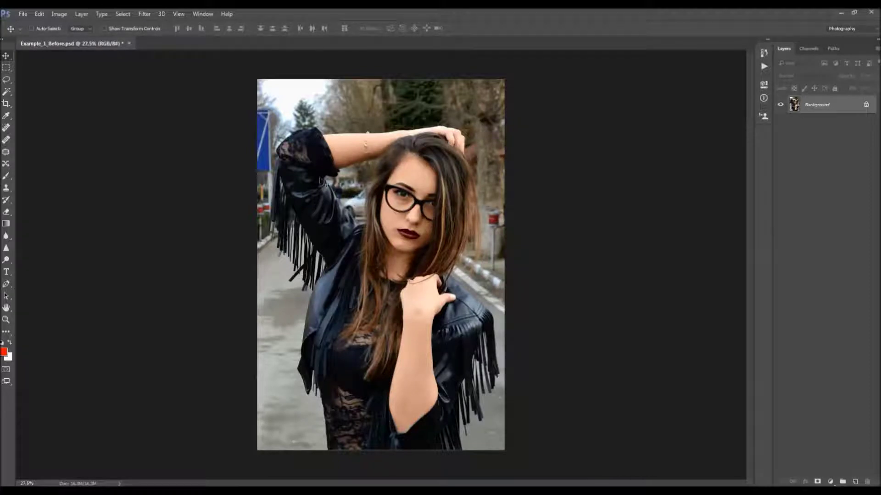
# - Load the Felt-Pen Sketch action set from the CC 2015.5, CC 2017+ folder and select its Felt-Pen Sketch action
pyautogui.click(204, 14)
pyautogui.click(217, 75)
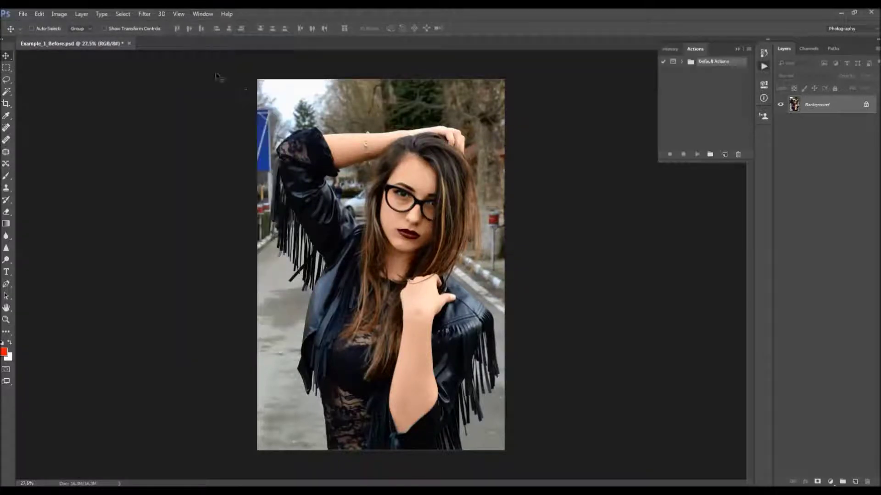
pyautogui.click(748, 49)
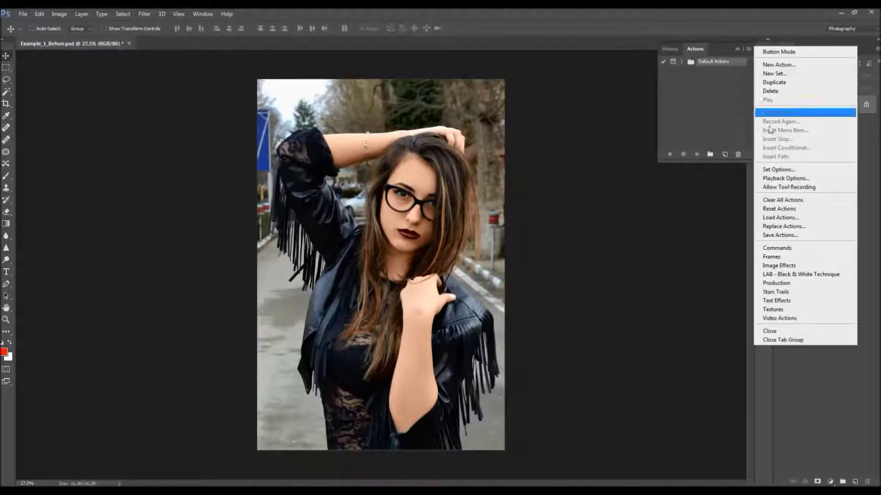
pyautogui.click(789, 216)
pyautogui.click(93, 29)
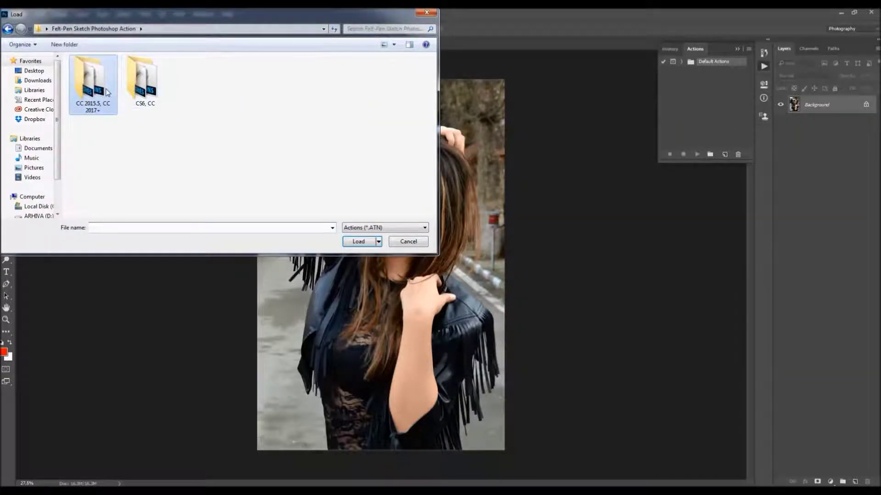
pyautogui.doubleClick(94, 82)
pyautogui.click(109, 75)
pyautogui.doubleClick(109, 75)
pyautogui.click(682, 71)
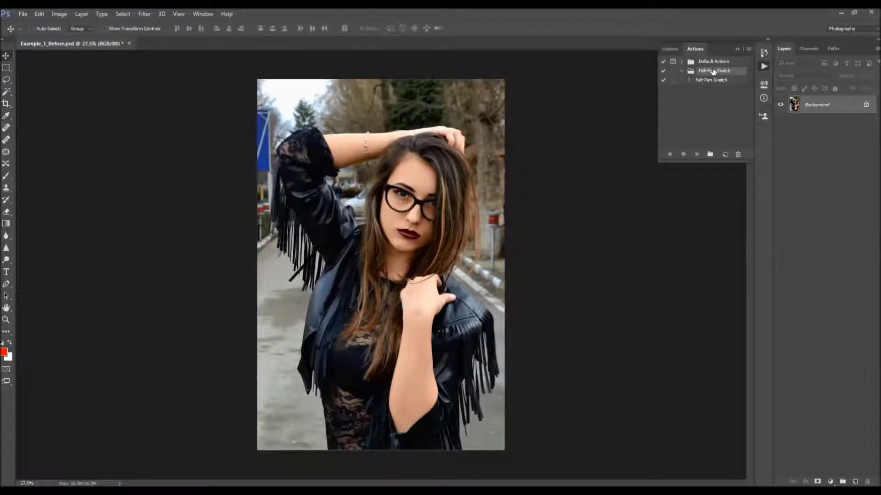
pyautogui.click(705, 80)
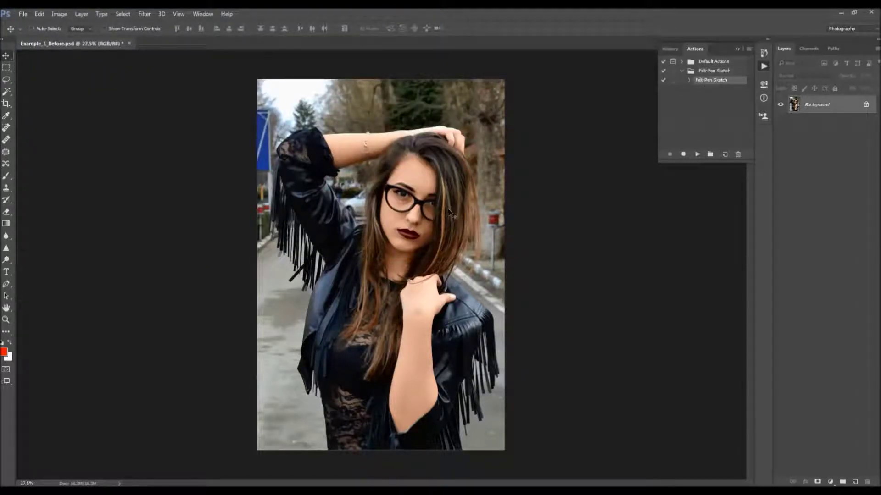
# - Load the Felt-Pen_Sketch_Brushes file into the brush presets and switch back to the Move tool
pyautogui.press('b')
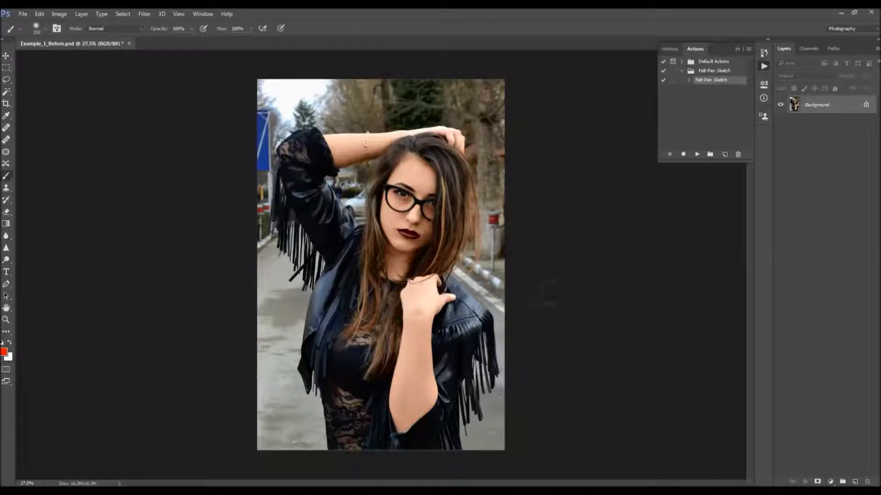
pyautogui.rightClick(353, 188)
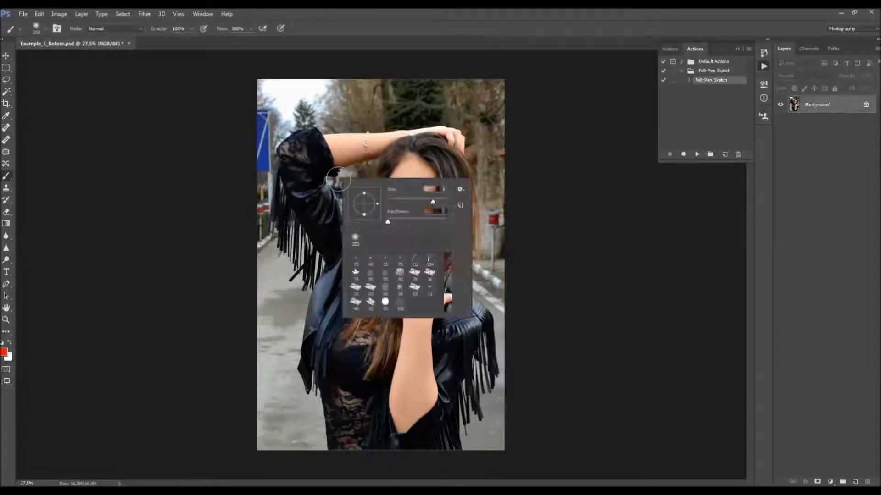
pyautogui.click(460, 190)
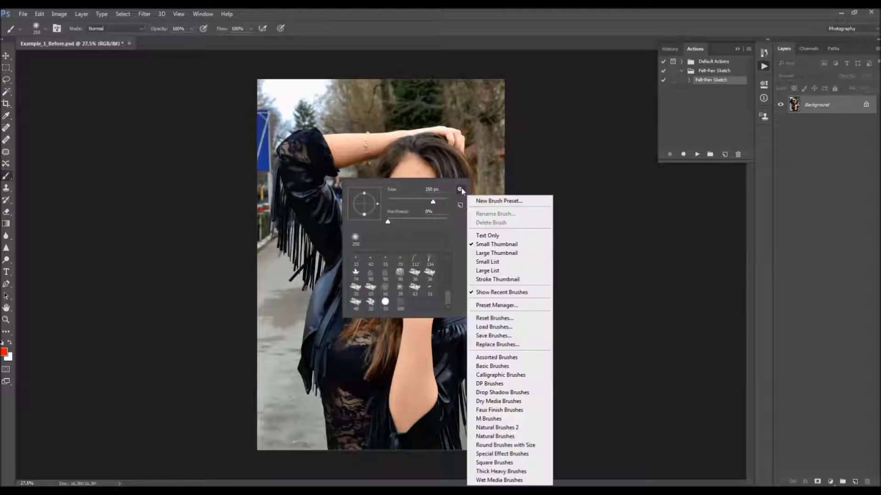
pyautogui.click(500, 327)
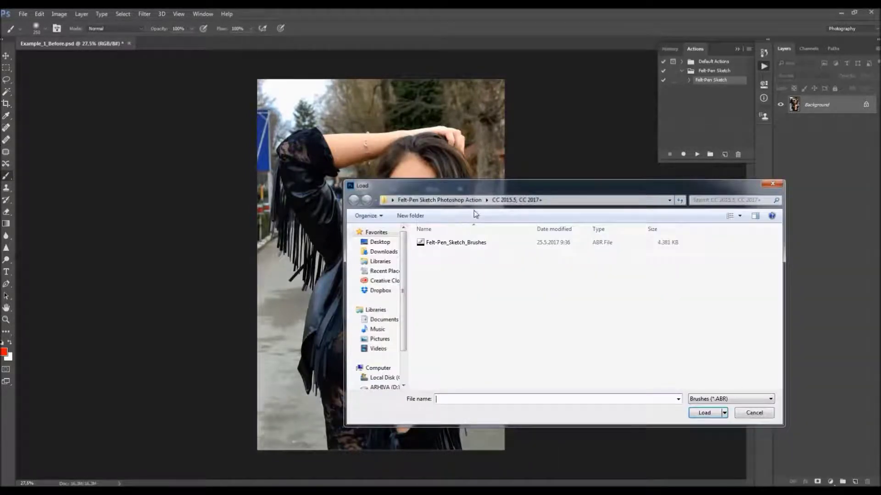
pyautogui.click(440, 200)
pyautogui.doubleClick(440, 262)
pyautogui.doubleClick(448, 240)
pyautogui.scroll(-2, 415, 285)
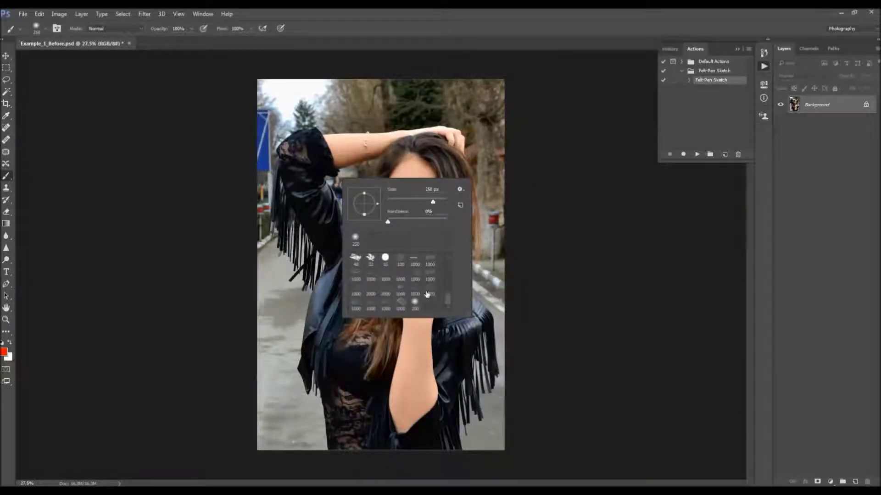
pyautogui.press('Escape')
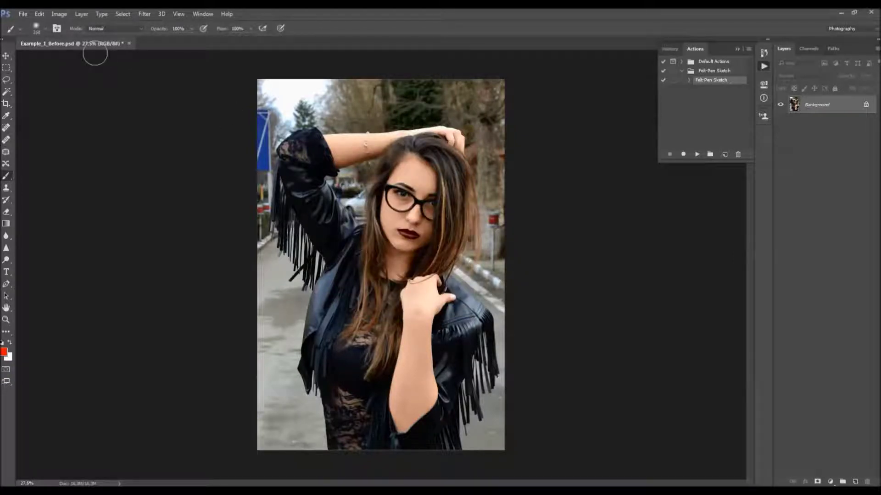
pyautogui.press('v')
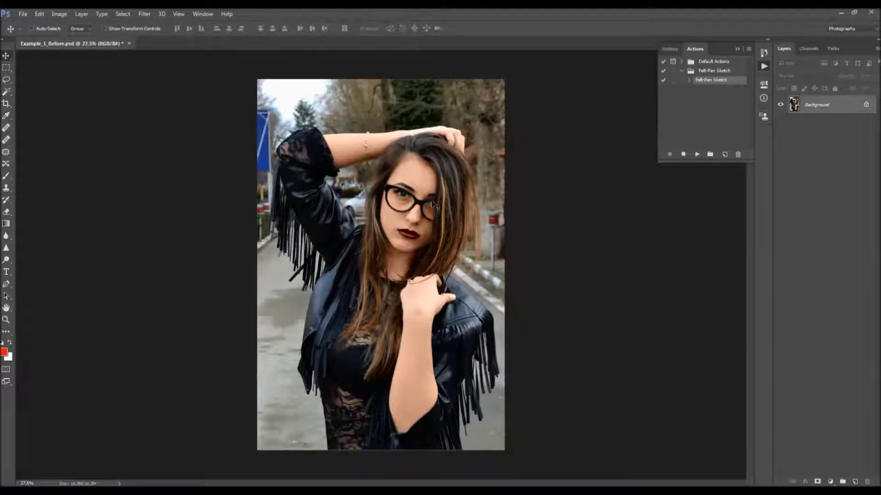
# - Lighten the photo's dark areas slightly with the shadows amount of a Shadows/Highlights adjustment
pyautogui.scroll(1, 417, 203)
pyautogui.scroll(-2, 417, 202)
pyautogui.scroll(2, 418, 202)
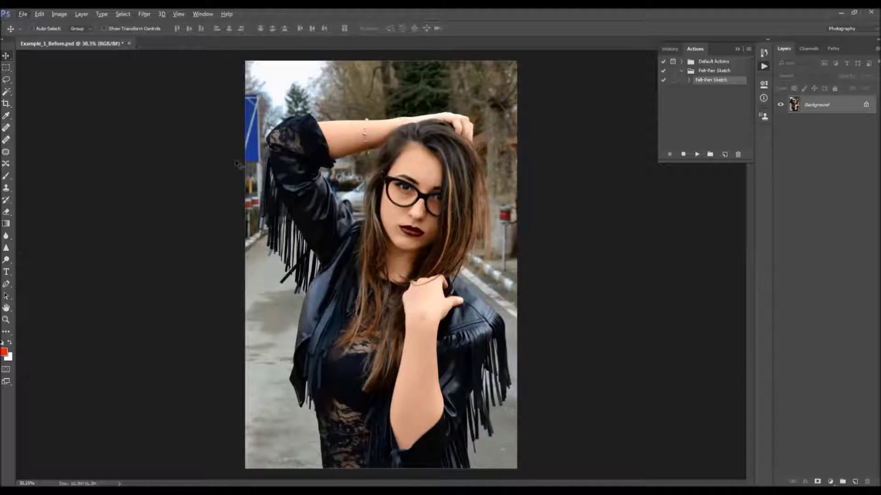
pyautogui.click(59, 14)
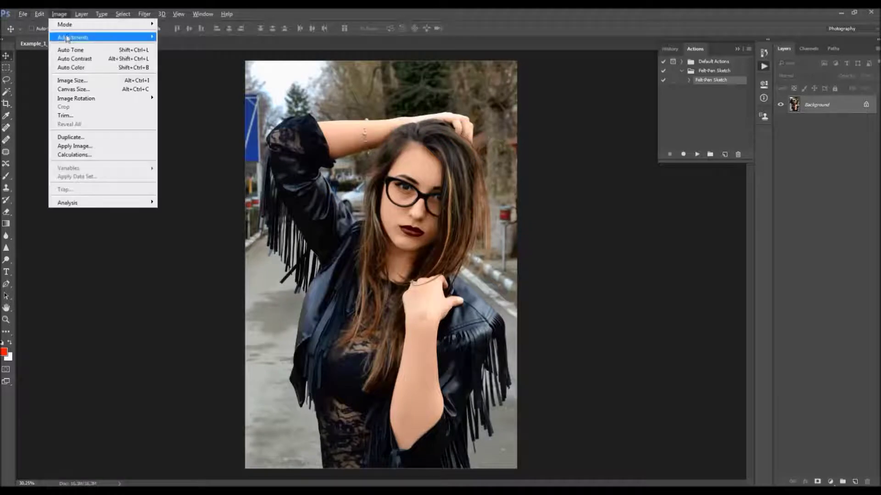
pyautogui.moveTo(67, 39)
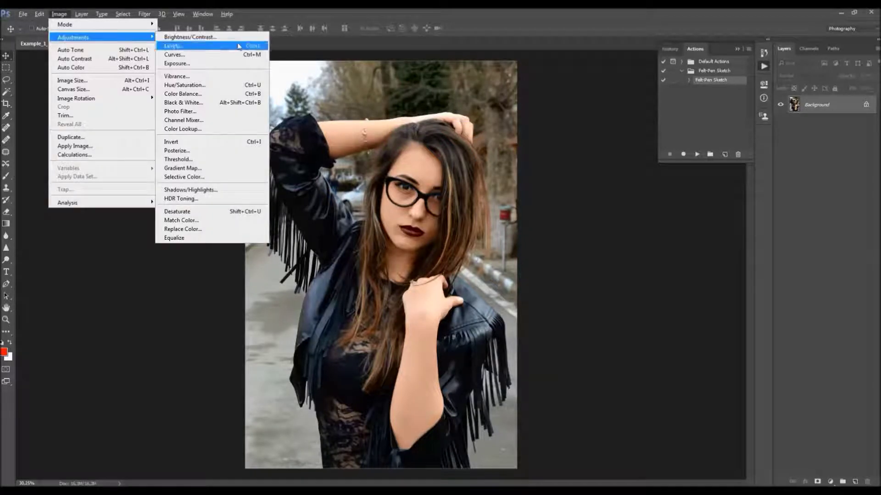
pyautogui.click(215, 192)
pyautogui.moveTo(578, 183); pyautogui.dragTo(573, 184)
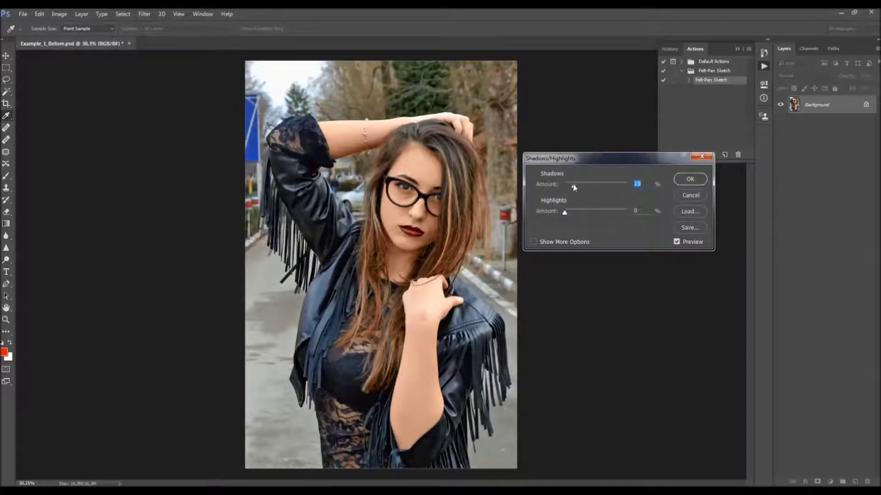
pyautogui.click(677, 242)
pyautogui.click(676, 242)
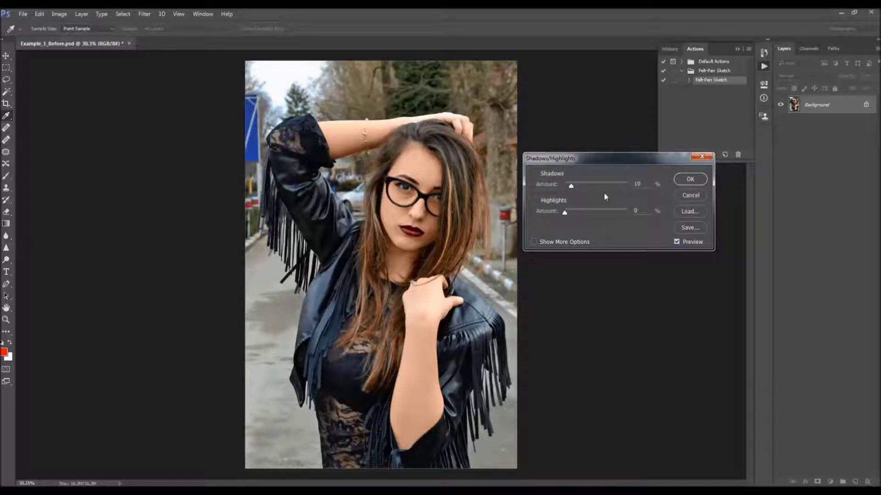
pyautogui.moveTo(574, 186)
pyautogui.mouseDown()
pyautogui.moveTo(581, 186)
pyautogui.moveTo(573, 188)
pyautogui.mouseUp()
pyautogui.click(690, 180)
# - Brighten the photo with a Levels adjustment, setting the midtone input to 1.20 and the white input to 240
pyautogui.click(59, 14)
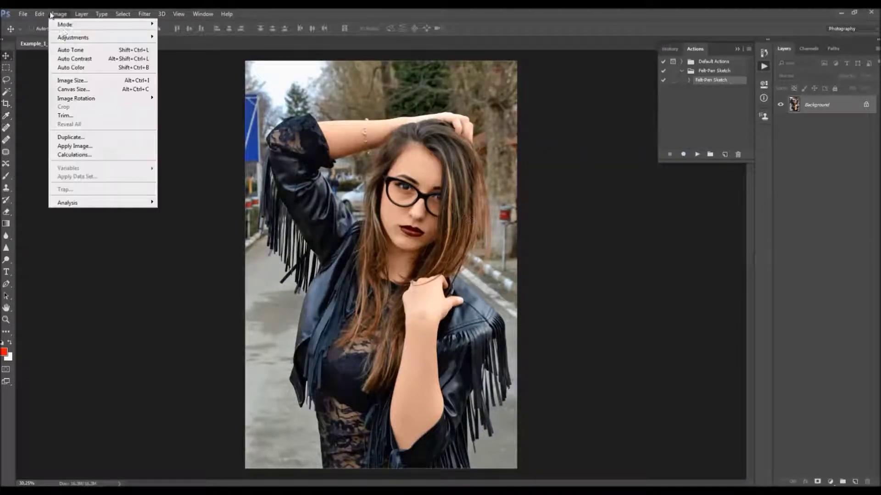
pyautogui.moveTo(74, 37)
pyautogui.click(210, 46)
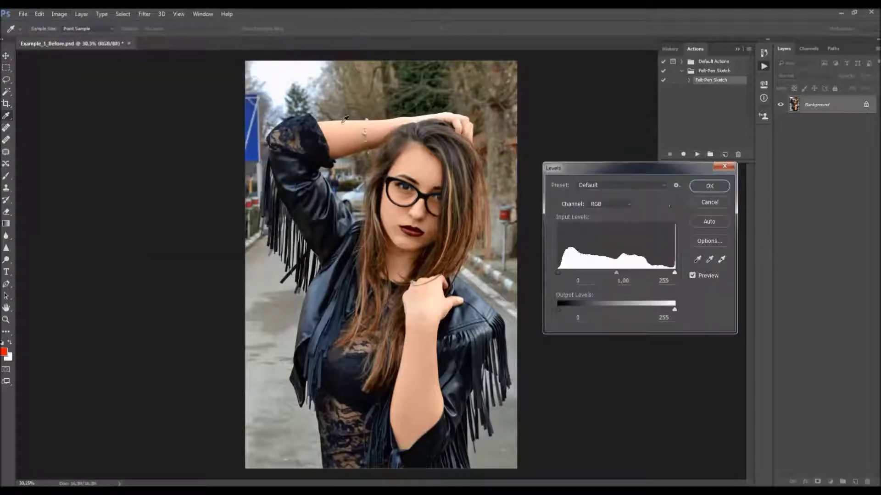
pyautogui.moveTo(615, 274); pyautogui.dragTo(610, 274)
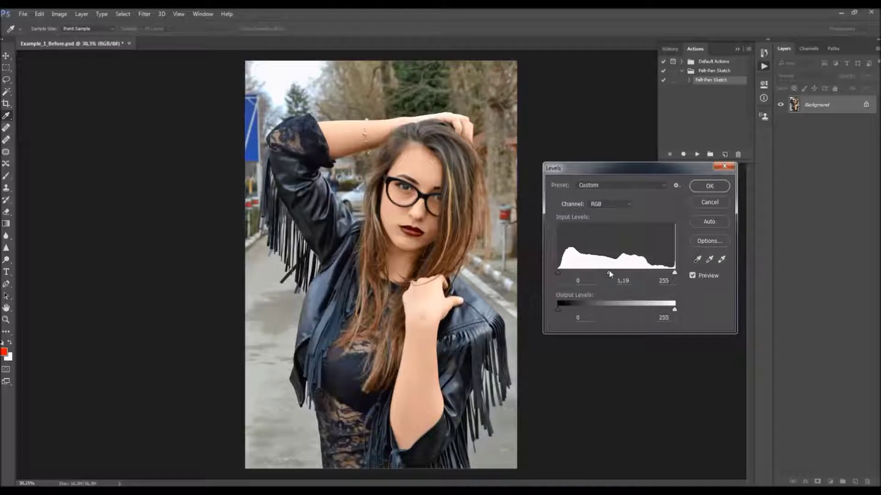
pyautogui.moveTo(674, 272); pyautogui.dragTo(668, 274)
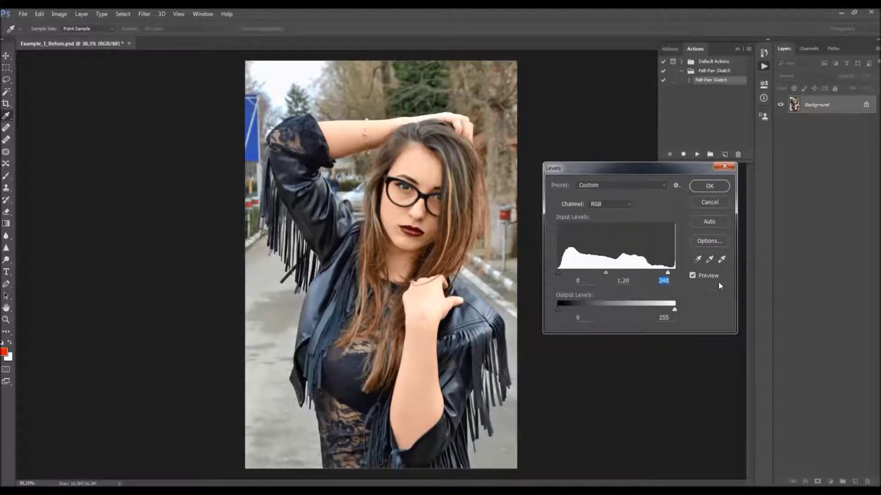
pyautogui.click(710, 186)
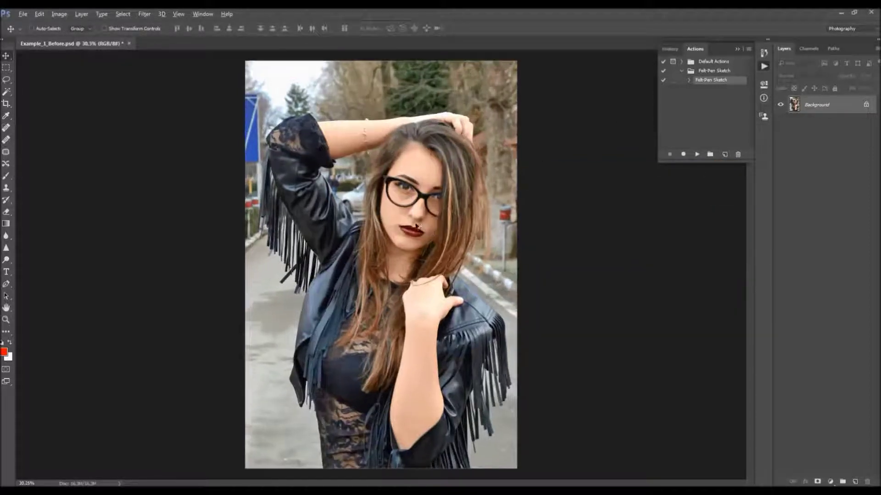
# - Create a new layer named brush above the Background
pyautogui.click(81, 14)
pyautogui.moveTo(115, 24)
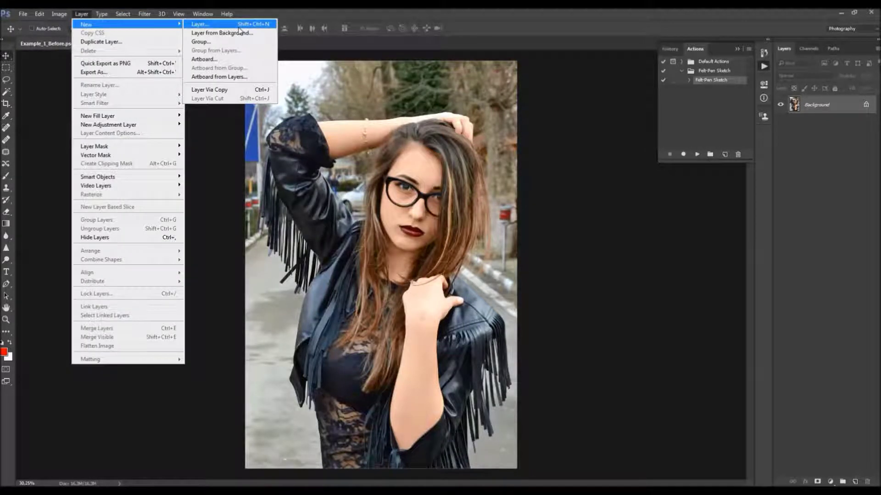
pyautogui.click(227, 26)
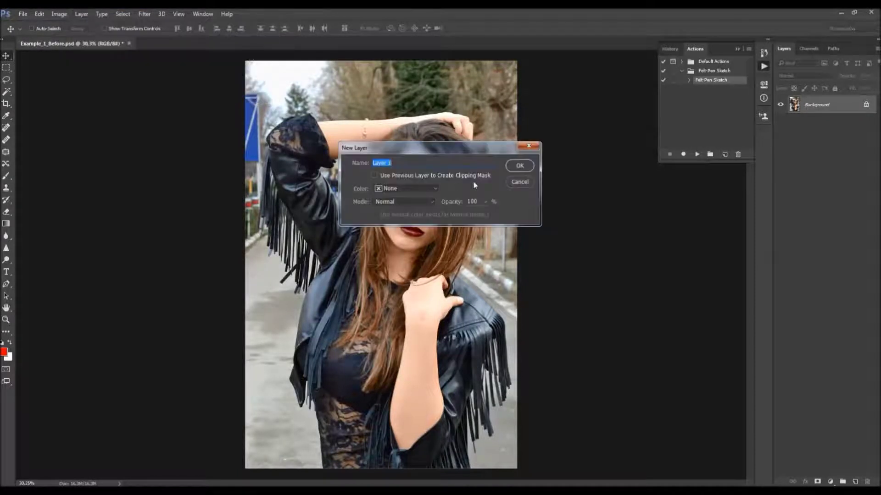
pyautogui.write('brus')
pyautogui.doubleClick(396, 161)
pyautogui.click(517, 166)
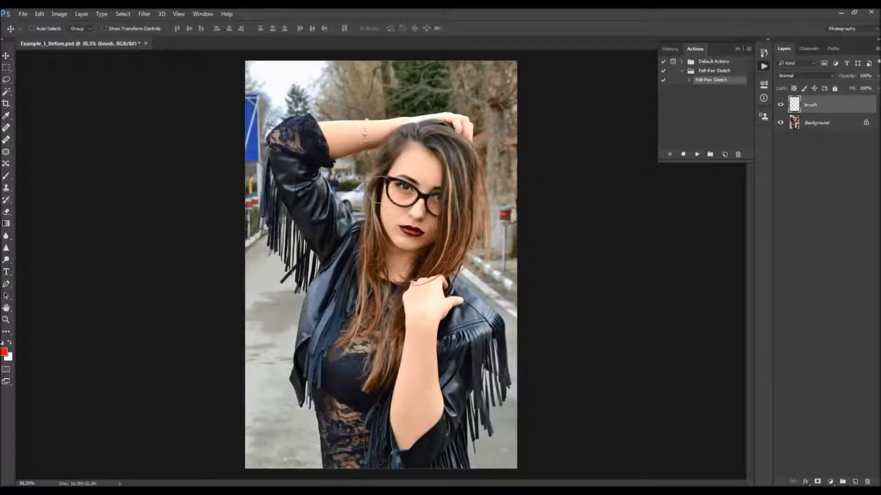
# - Paint over the woman on the brush layer in red with an enlarged soft round brush
pyautogui.press('b')
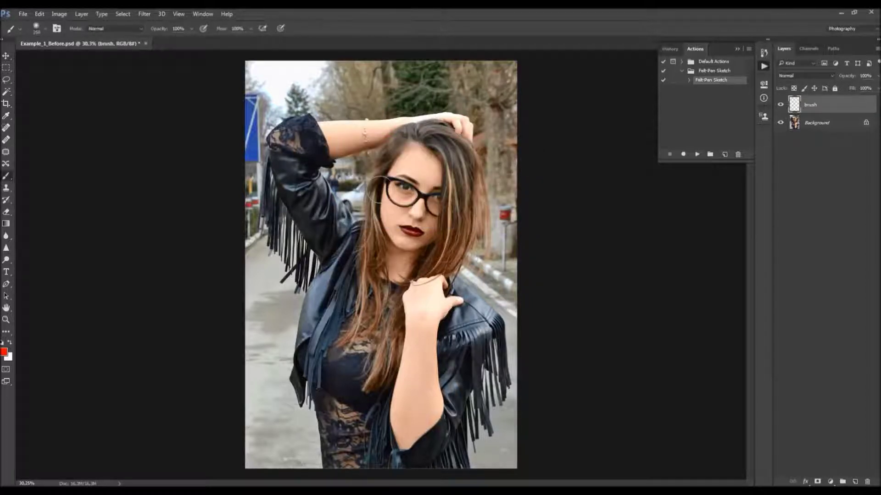
pyautogui.click(4, 351)
pyautogui.click(531, 131)
pyautogui.rightClick(418, 225)
pyautogui.doubleClick(495, 355)
pyautogui.moveTo(426, 211)
pyautogui.mouseDown()
pyautogui.moveTo(403, 239)
pyautogui.moveTo(401, 192)
pyautogui.moveTo(413, 172)
pyautogui.moveTo(439, 209)
pyautogui.moveTo(450, 204)
pyautogui.moveTo(418, 251)
pyautogui.moveTo(394, 268)
pyautogui.moveTo(317, 227)
pyautogui.mouseUp()
pyautogui.press(']')
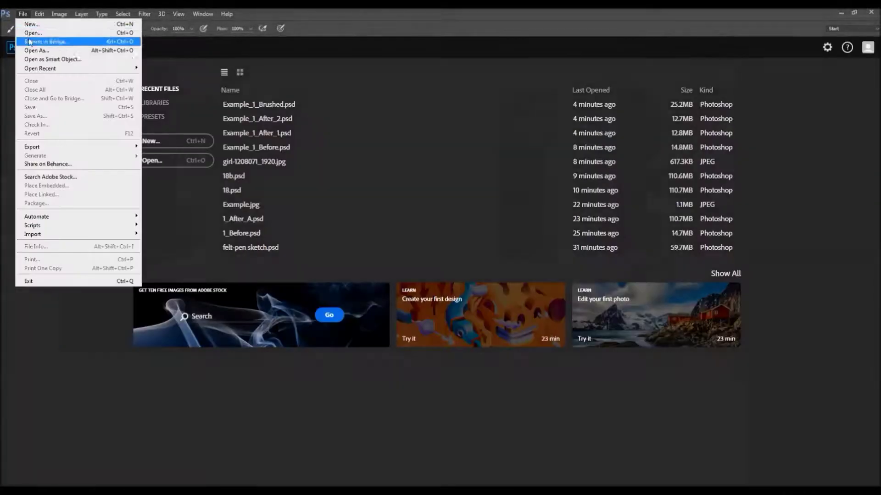
# - Open Example_1_Brushed.psd and compare its painted brush layer with the photo by hiding and showing the layer
pyautogui.click(25, 38)
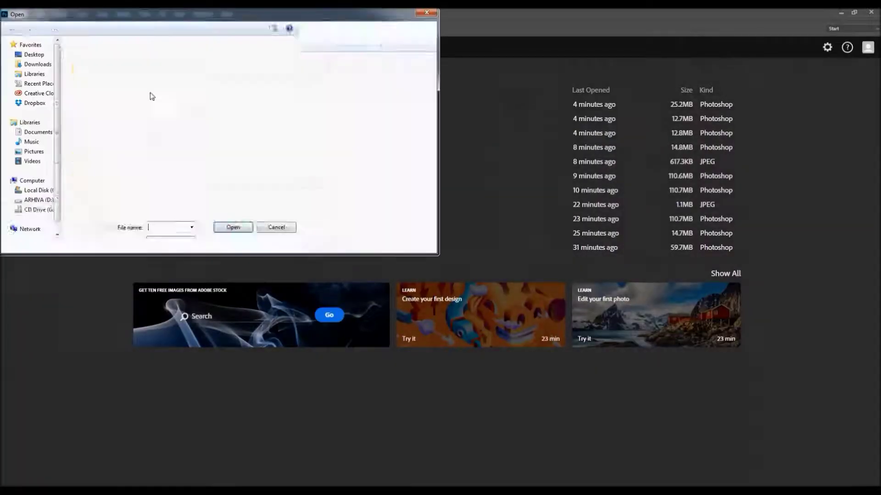
pyautogui.scroll(-5, 179, 119)
pyautogui.doubleClick(185, 135)
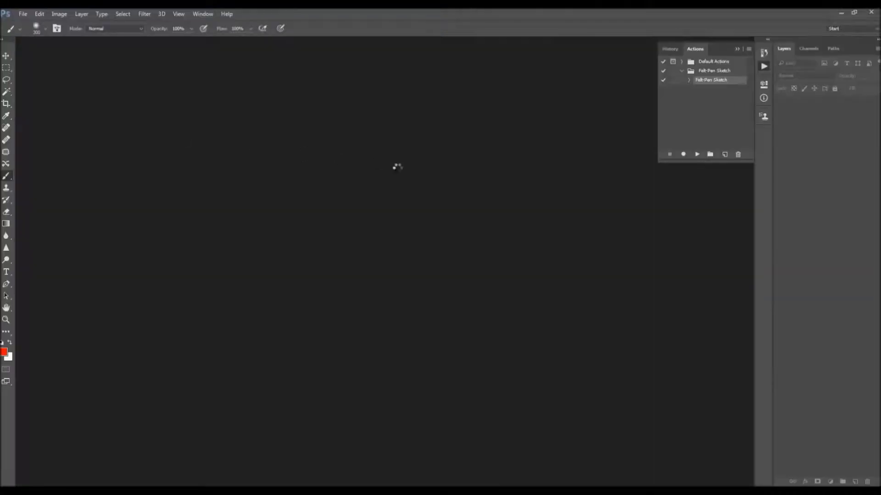
pyautogui.click(811, 105)
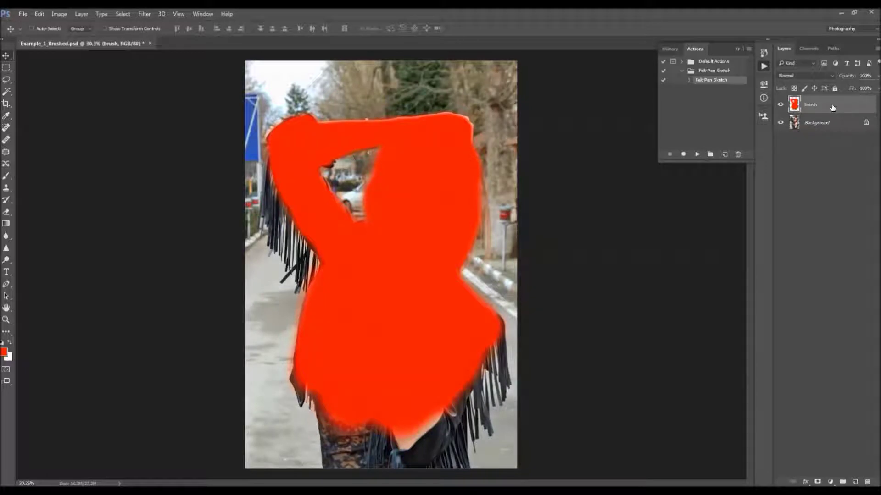
pyautogui.click(780, 104)
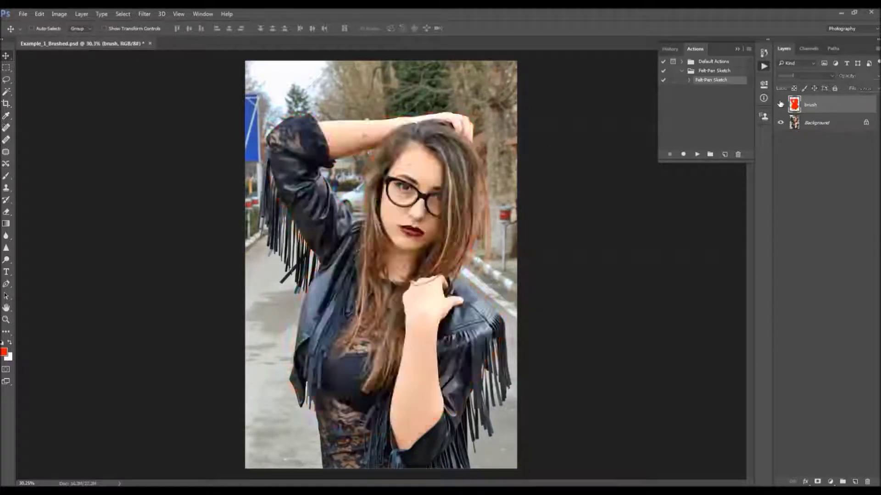
pyautogui.click(780, 104)
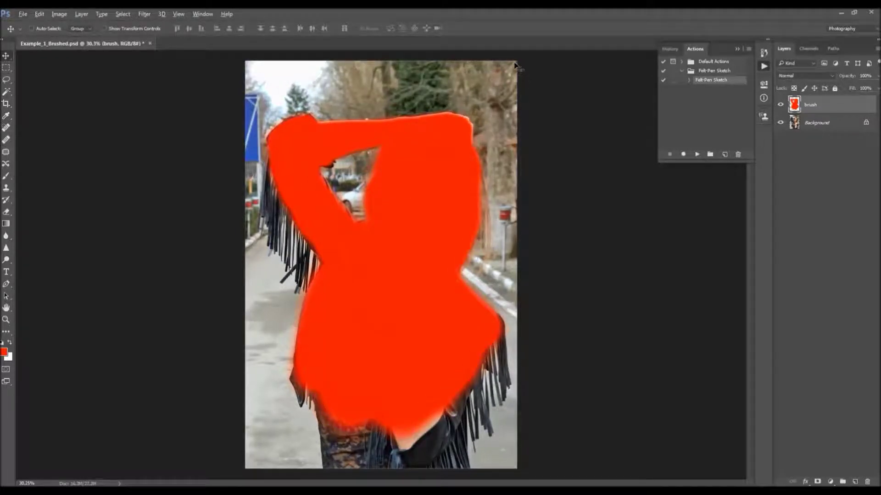
# - Extend the canvas by 250 pixels on the photo's left side, using a relative width
pyautogui.scroll(-1, 287, 124)
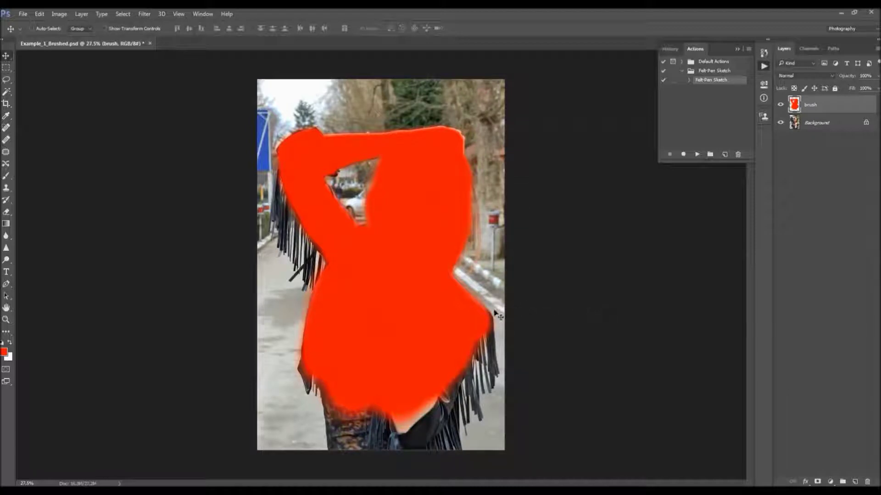
pyautogui.click(58, 14)
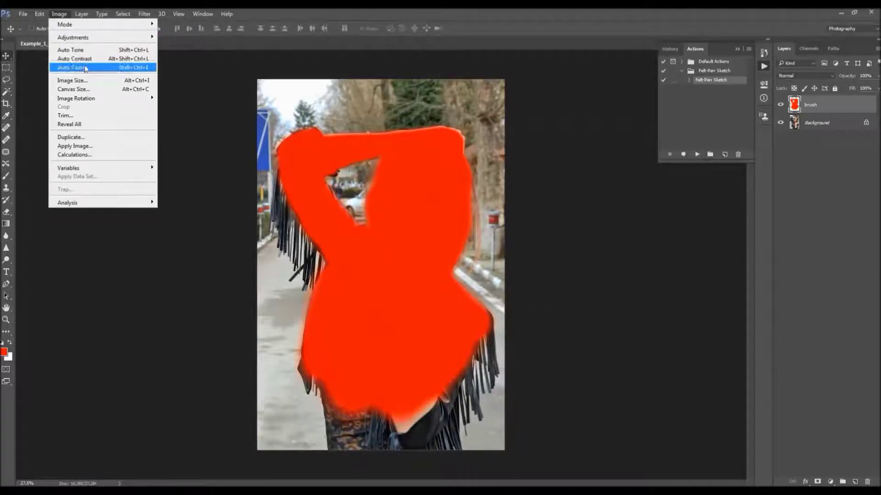
pyautogui.click(83, 90)
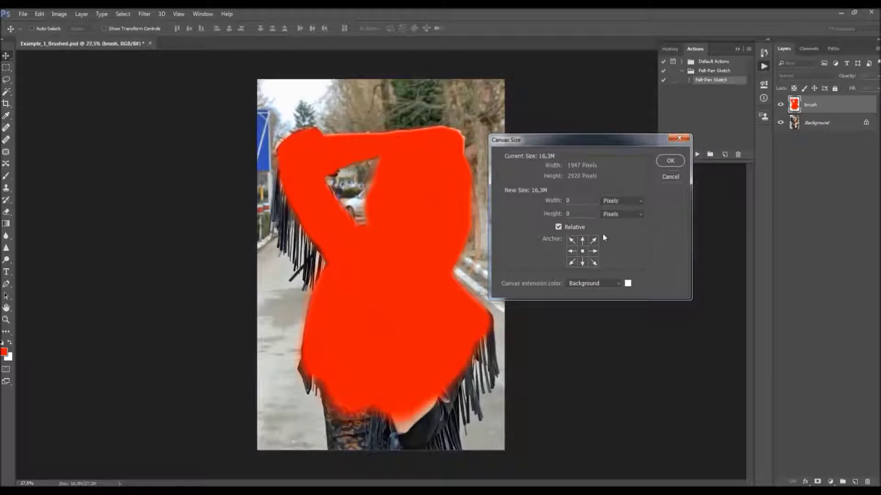
pyautogui.click(558, 227)
pyautogui.click(592, 203)
pyautogui.write('250')
pyautogui.click(670, 160)
# - Extend the canvas by 350 pixels on the photo's right side, using a relative width
pyautogui.click(59, 14)
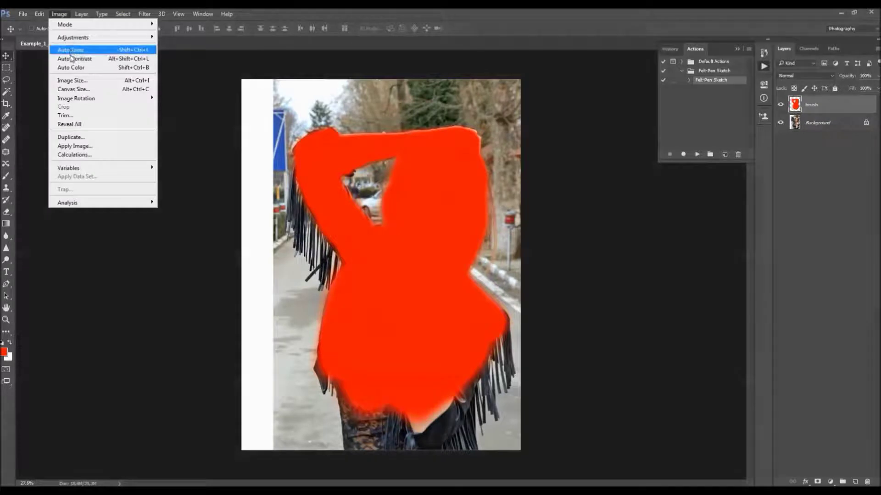
pyautogui.click(75, 88)
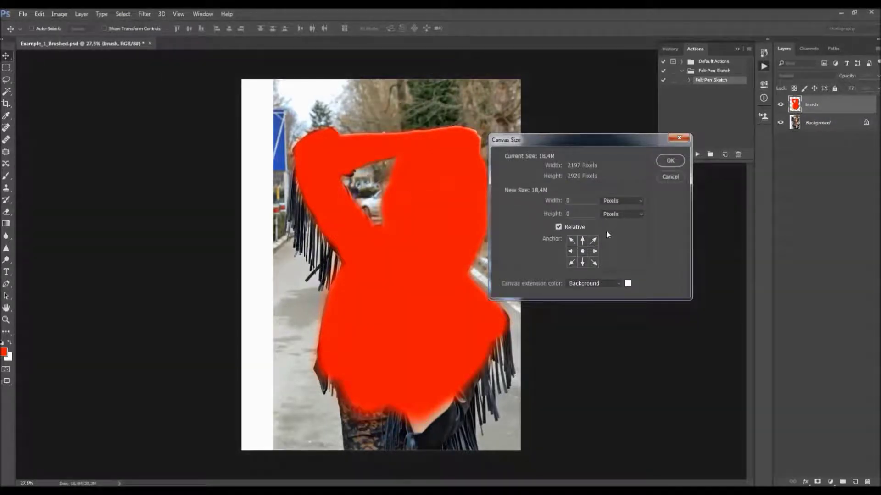
pyautogui.click(573, 250)
pyautogui.write('350')
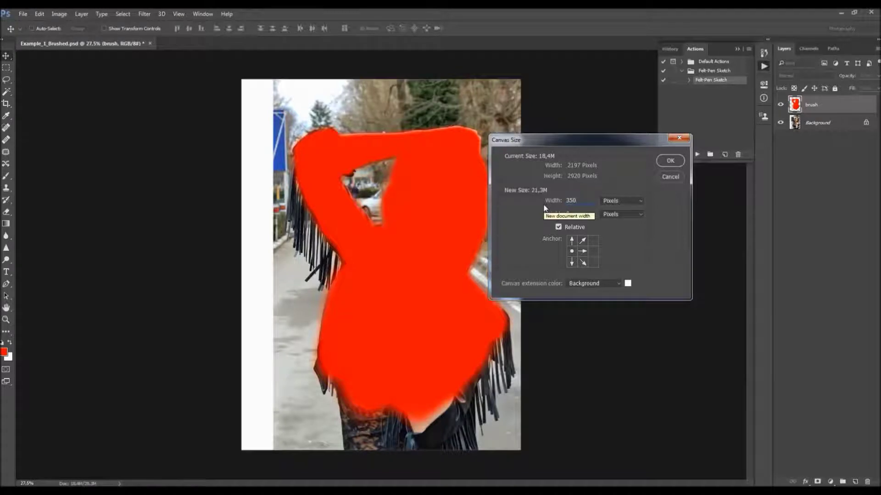
pyautogui.press('Return')
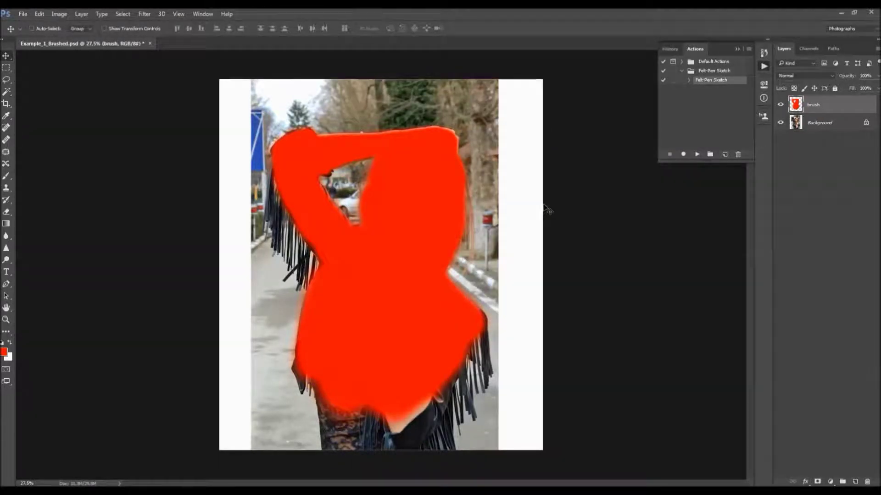
# - Extend the canvas by 100 pixels above the photo, using a relative height
pyautogui.click(60, 14)
pyautogui.click(74, 88)
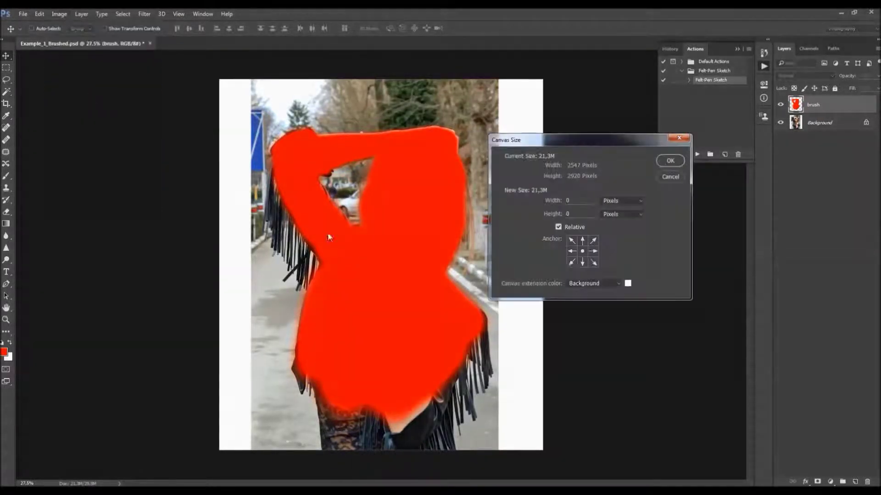
pyautogui.click(582, 262)
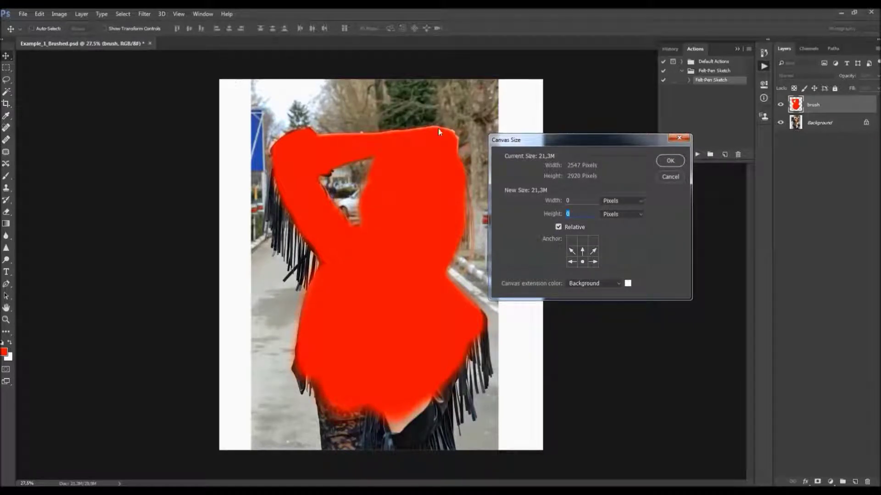
pyautogui.write('100')
pyautogui.press('Return')
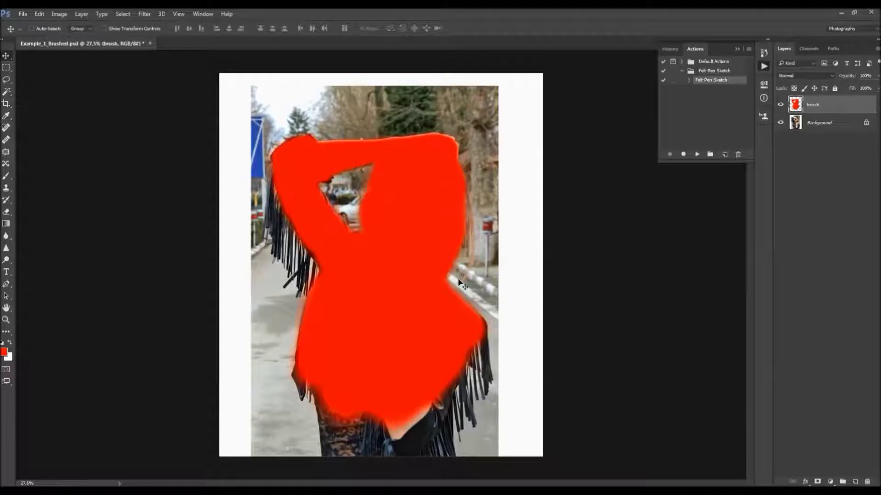
# - Extend the canvas by 200 pixels below the photo, using a relative height
pyautogui.click(60, 14)
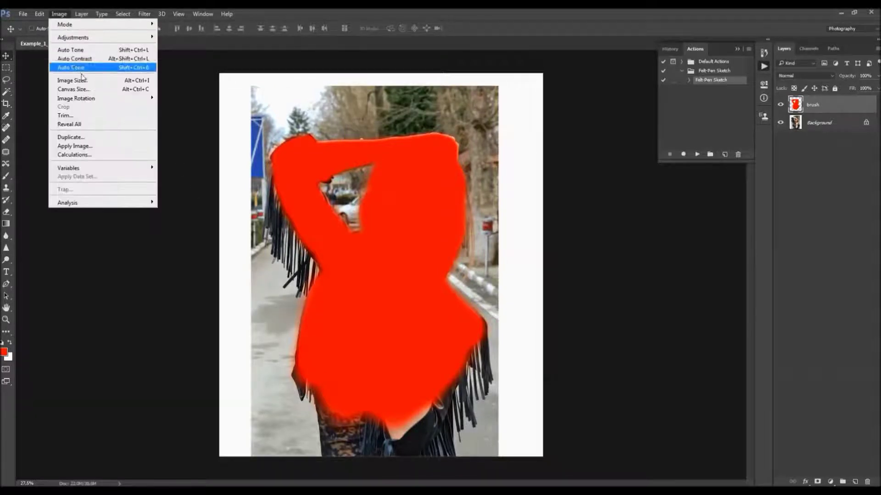
pyautogui.click(84, 90)
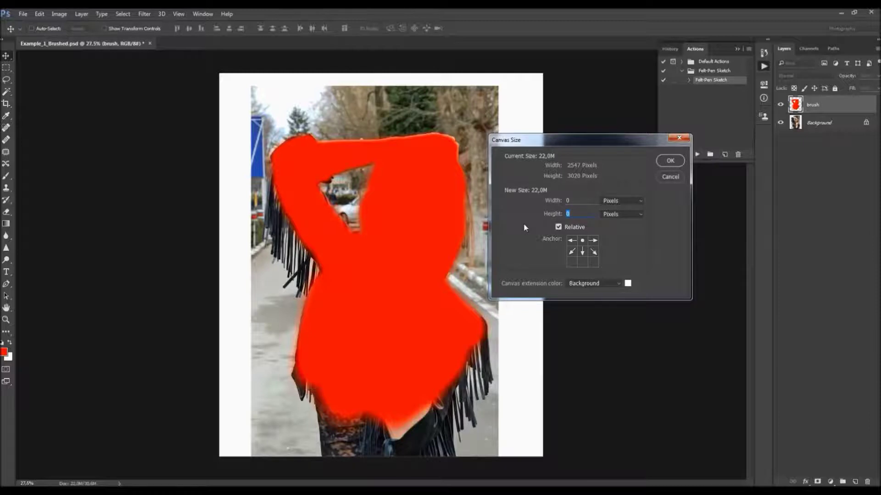
pyautogui.write('200')
pyautogui.press('Return')
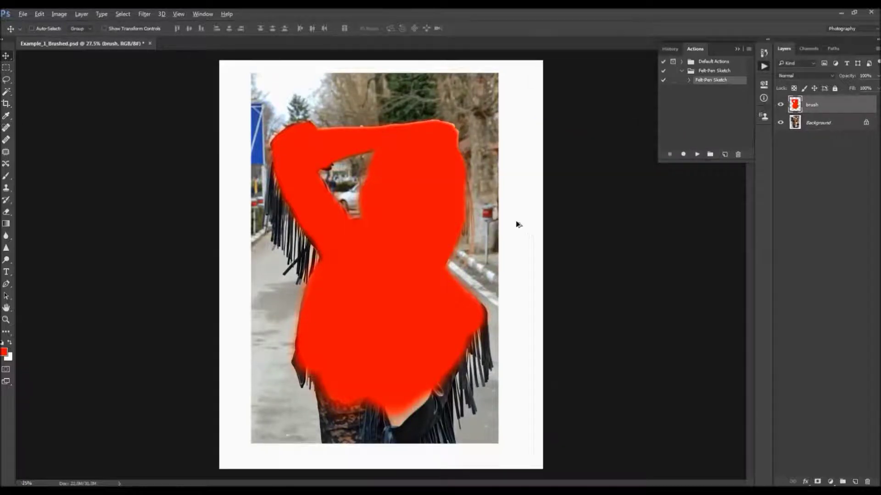
# - Run the Felt-Pen Sketch action on the brushed photo with the whole extended canvas in view
pyautogui.scroll(-5, 510, 223)
pyautogui.scroll(4, 481, 225)
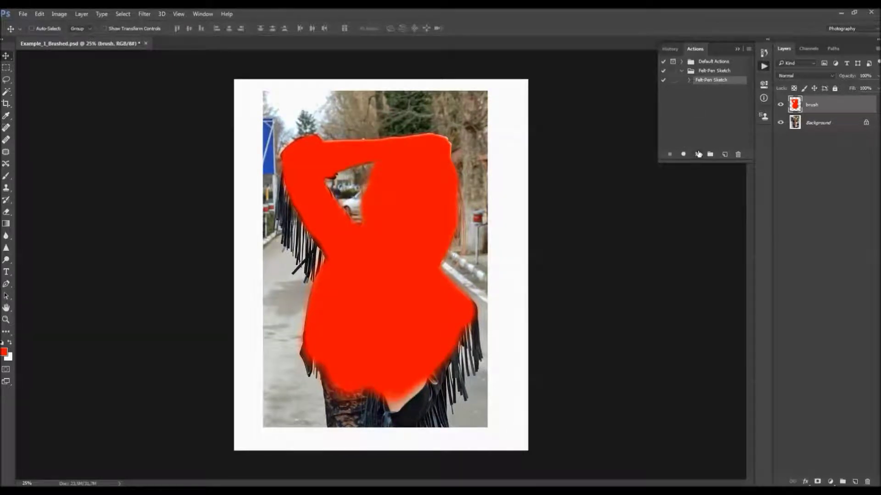
pyautogui.click(698, 154)
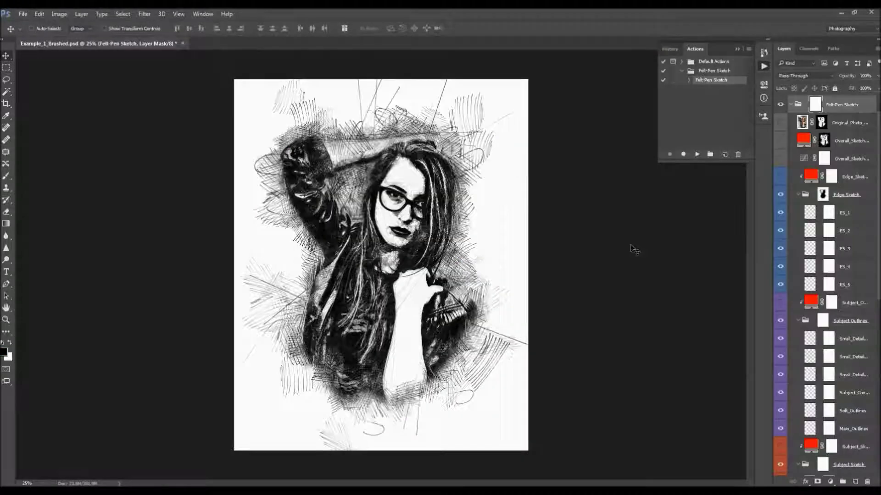
# - Put away the list of actions and collapse all subgroups inside the expanded Felt-Pen Sketch group
pyautogui.click(737, 49)
pyautogui.scroll(1, 820, 128)
pyautogui.scroll(-10, 821, 129)
pyautogui.scroll(10, 821, 129)
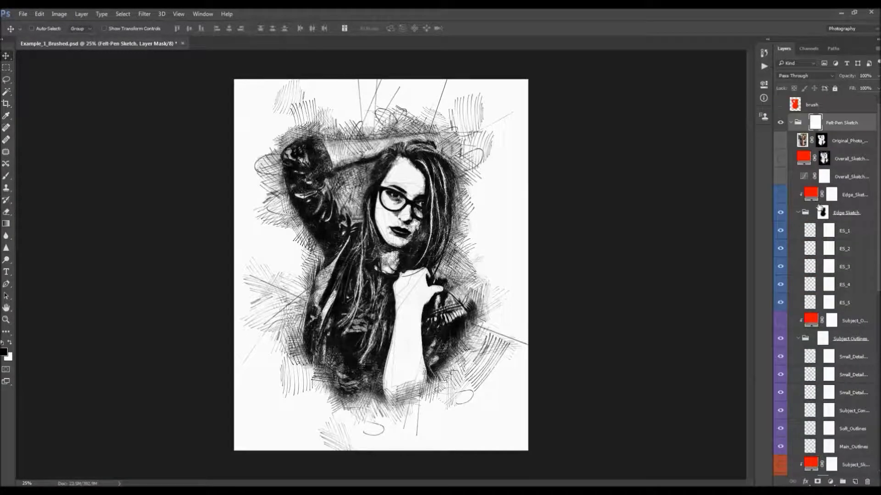
pyautogui.press('ctrl')
pyautogui.click(791, 123)
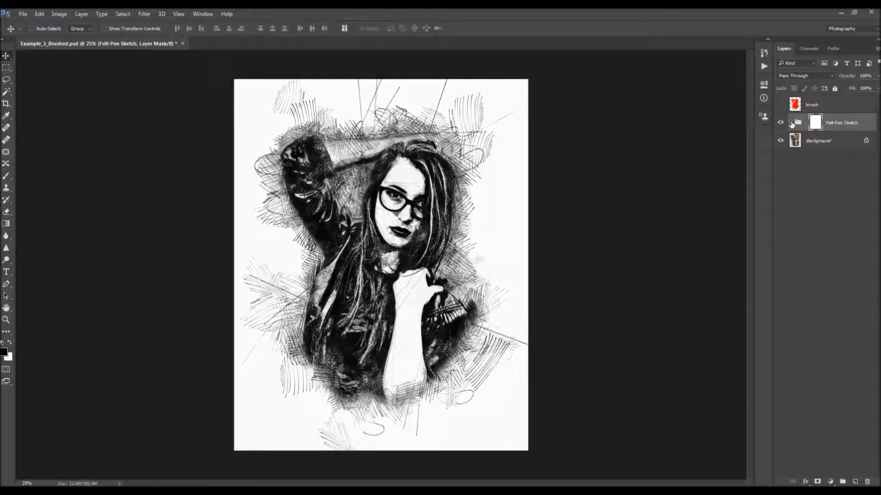
pyautogui.click(790, 123)
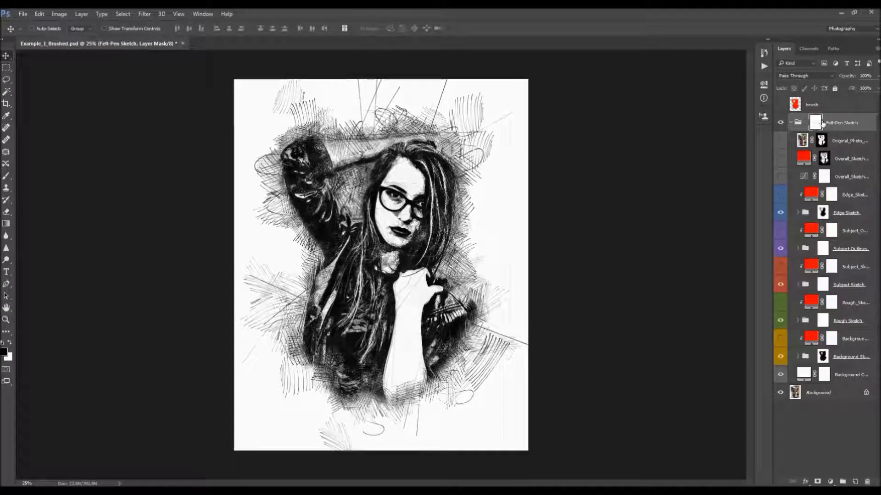
pyautogui.scroll(2, 383, 268)
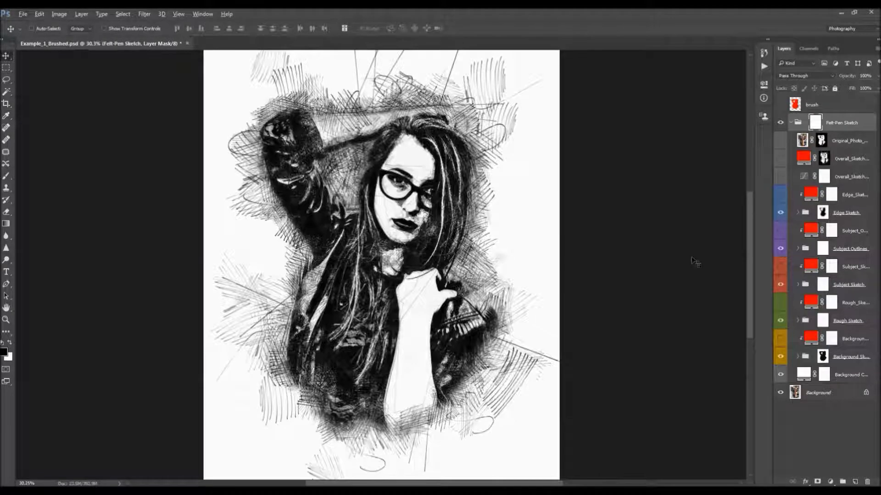
pyautogui.scroll(-1, 821, 211)
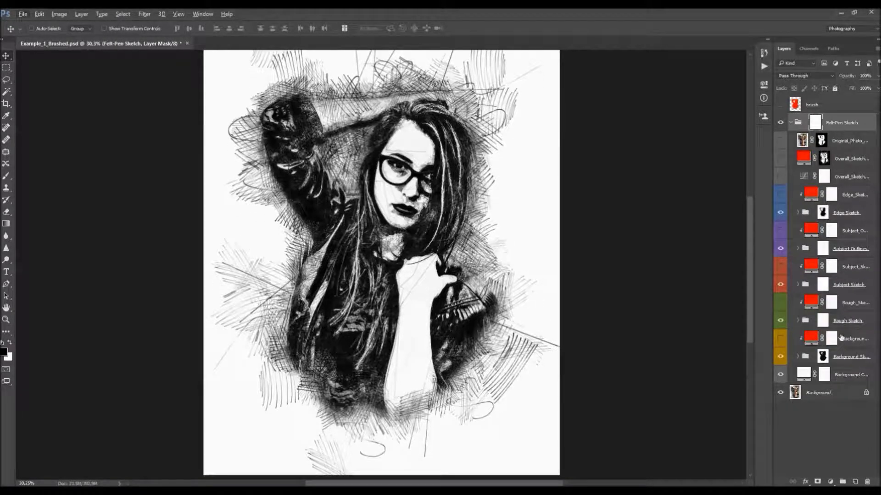
# - Select the Background Color layer, hide and reshow it, and widen the layer list so the full layer names fit
pyautogui.click(850, 376)
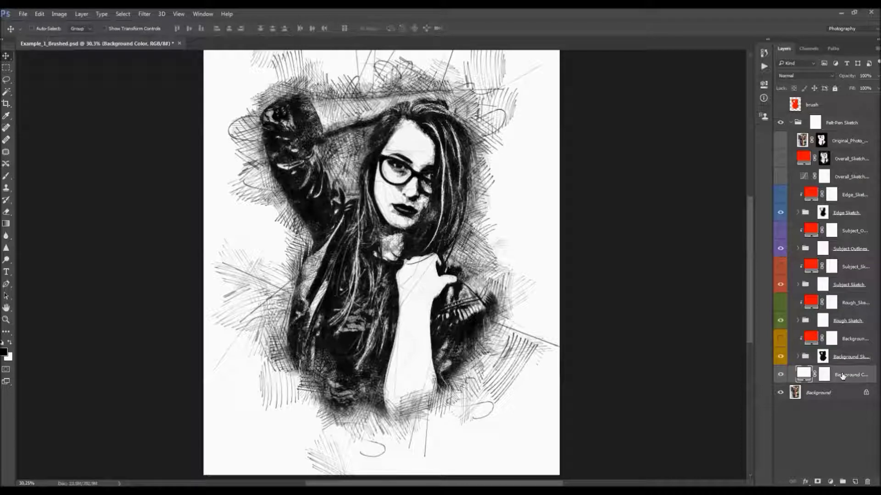
pyautogui.click(780, 375)
pyautogui.click(780, 375)
pyautogui.moveTo(772, 376); pyautogui.dragTo(739, 377)
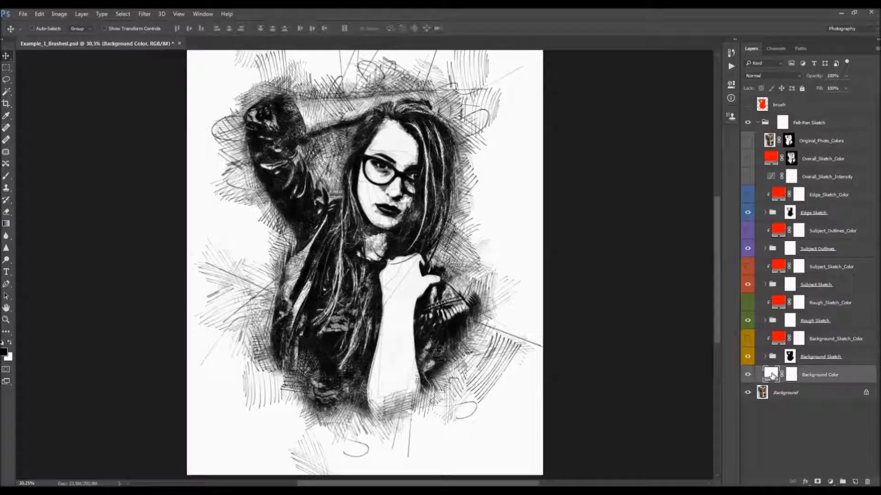
# - Try a saturated blue and then white as the fill of the Background Color layer, and discard the color change
pyautogui.doubleClick(772, 375)
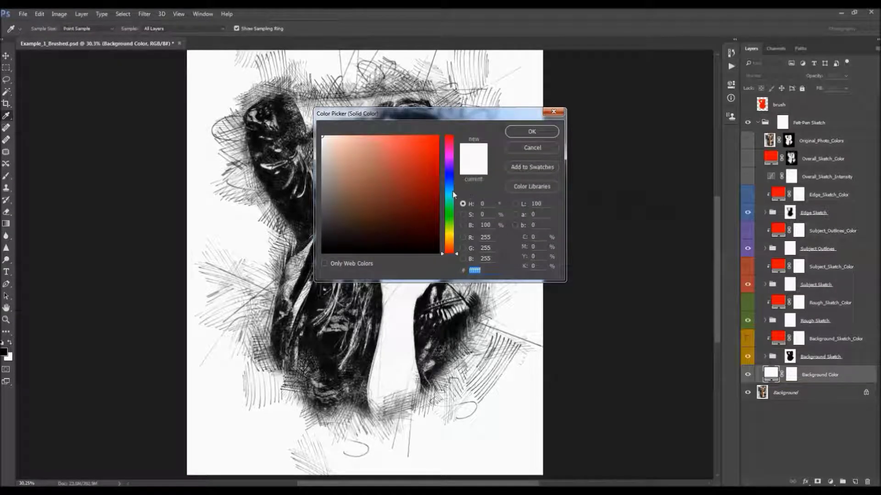
pyautogui.click(430, 198)
pyautogui.moveTo(429, 116); pyautogui.dragTo(551, 124)
pyautogui.click(499, 218)
pyautogui.moveTo(502, 219)
pyautogui.mouseDown()
pyautogui.moveTo(462, 222)
pyautogui.moveTo(500, 248)
pyautogui.moveTo(495, 230)
pyautogui.mouseUp()
pyautogui.moveTo(578, 262); pyautogui.dragTo(578, 222)
pyautogui.moveTo(492, 207)
pyautogui.mouseDown()
pyautogui.moveTo(481, 193)
pyautogui.moveTo(561, 145)
pyautogui.moveTo(573, 153)
pyautogui.moveTo(573, 183)
pyautogui.mouseUp()
pyautogui.click(445, 145)
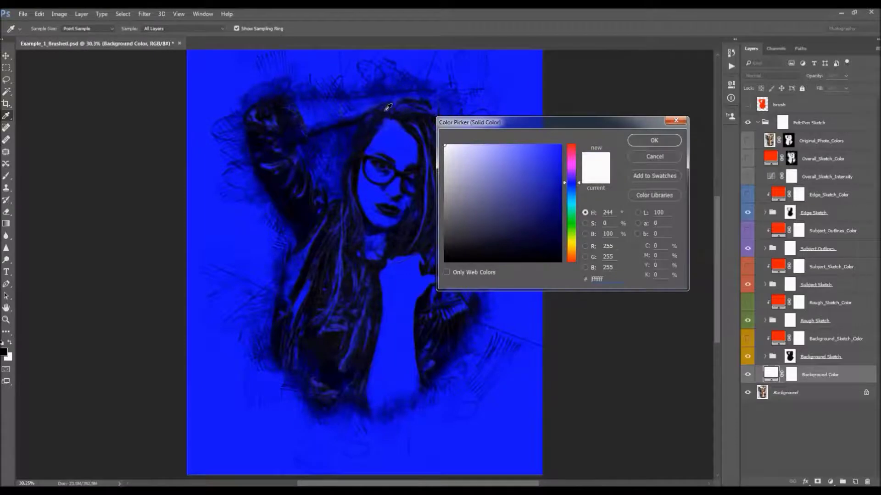
pyautogui.click(667, 157)
# - Isolate the Background Sketch group by hiding the Rough Sketch, Subject Sketch, Subject Outlines and Edge Sketch groups
pyautogui.click(839, 359)
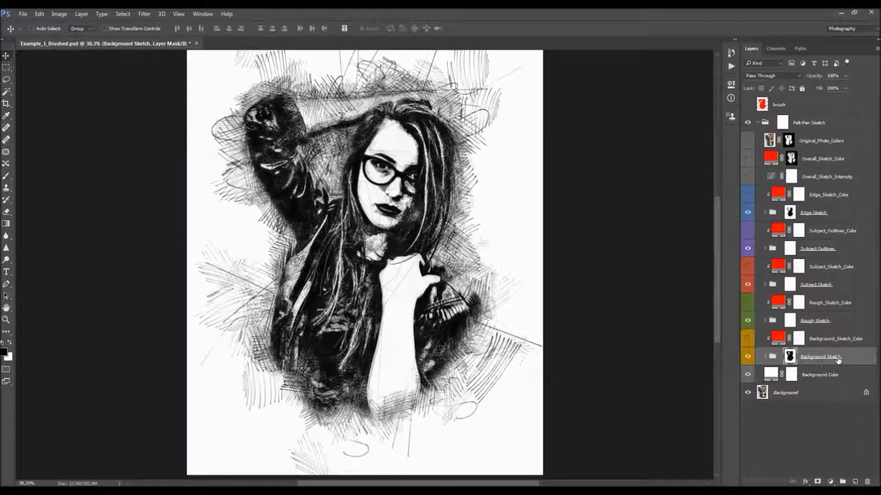
pyautogui.click(748, 357)
pyautogui.click(748, 357)
pyautogui.click(748, 357)
pyautogui.click(748, 357)
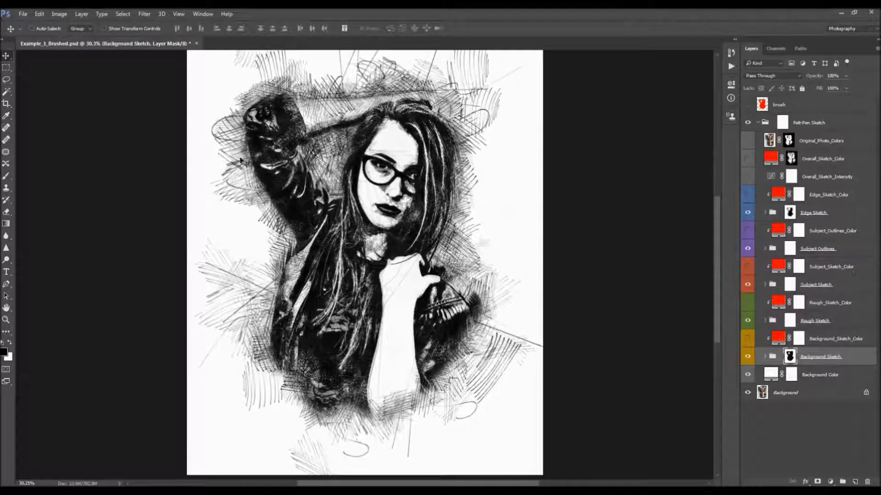
pyautogui.click(748, 357)
pyautogui.click(748, 356)
pyautogui.moveTo(747, 321); pyautogui.dragTo(747, 213)
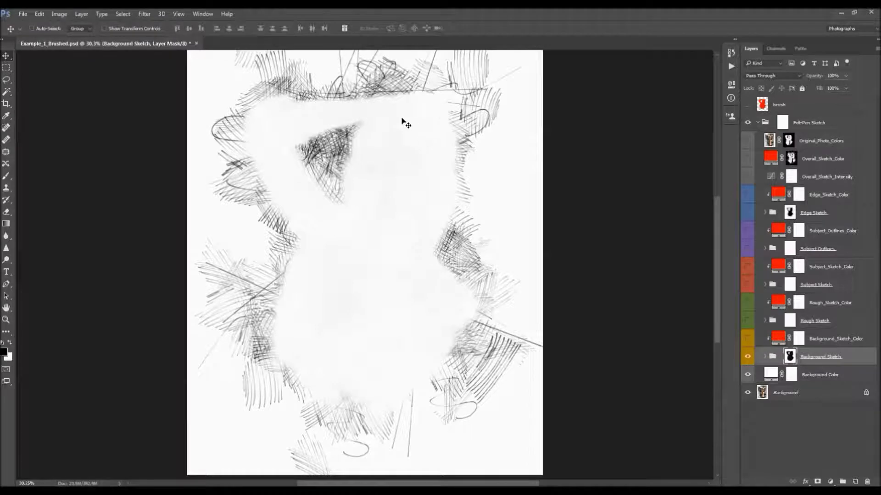
# - Slightly lower the density of the Background Sketch group's layer mask so faint strokes show inside the subject area
pyautogui.scroll(3, 366, 216)
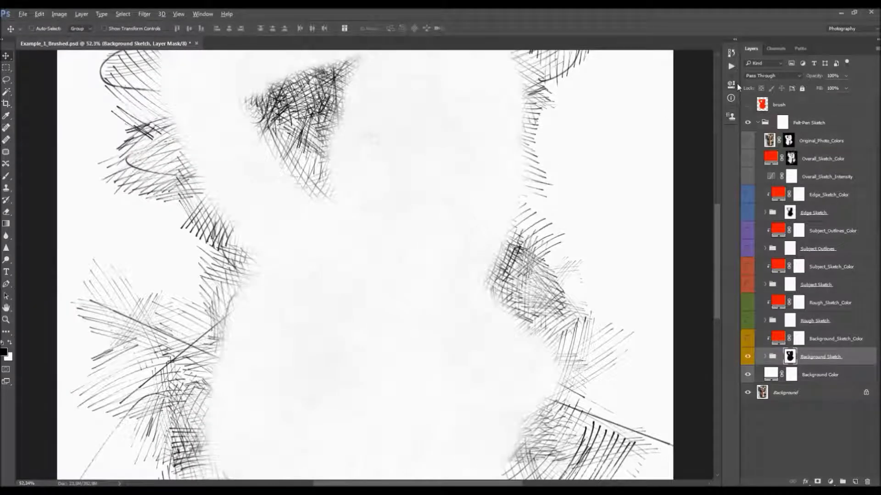
pyautogui.click(736, 83)
pyautogui.moveTo(703, 145); pyautogui.dragTo(717, 144)
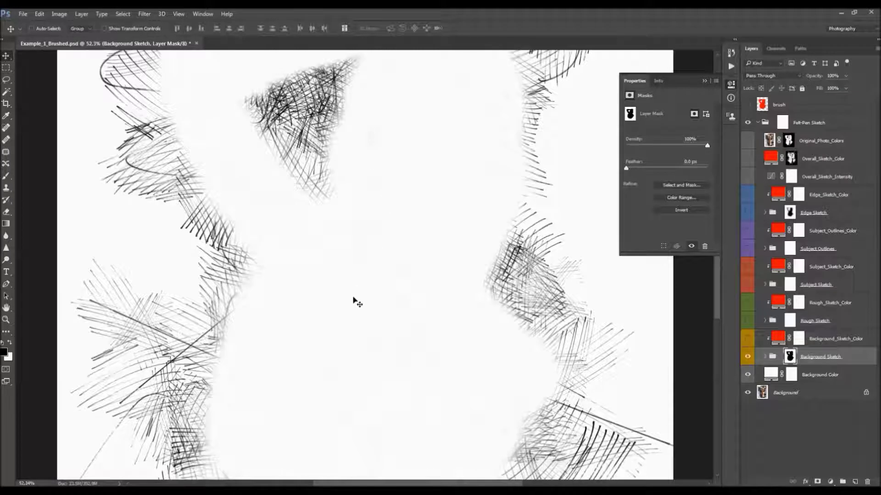
pyautogui.scroll(-4, 355, 299)
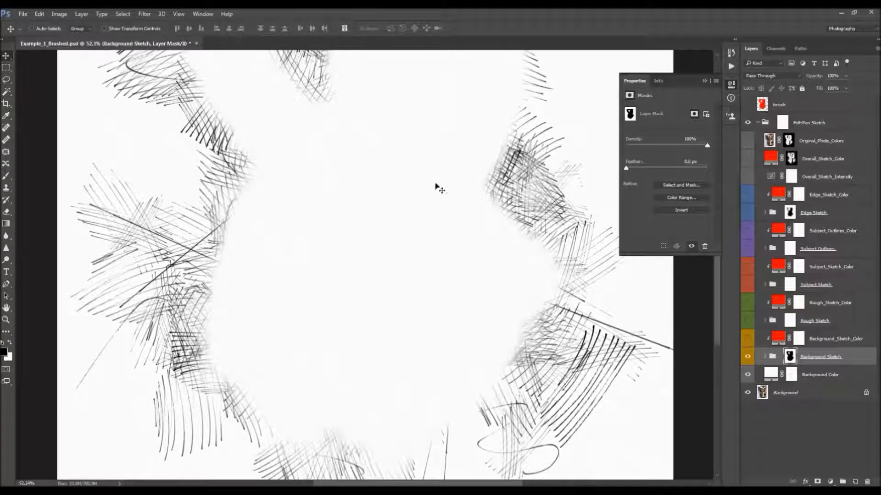
pyautogui.moveTo(705, 146); pyautogui.dragTo(703, 147)
pyautogui.moveTo(704, 145)
pyautogui.mouseDown()
pyautogui.moveTo(727, 145)
pyautogui.moveTo(703, 145)
pyautogui.mouseUp()
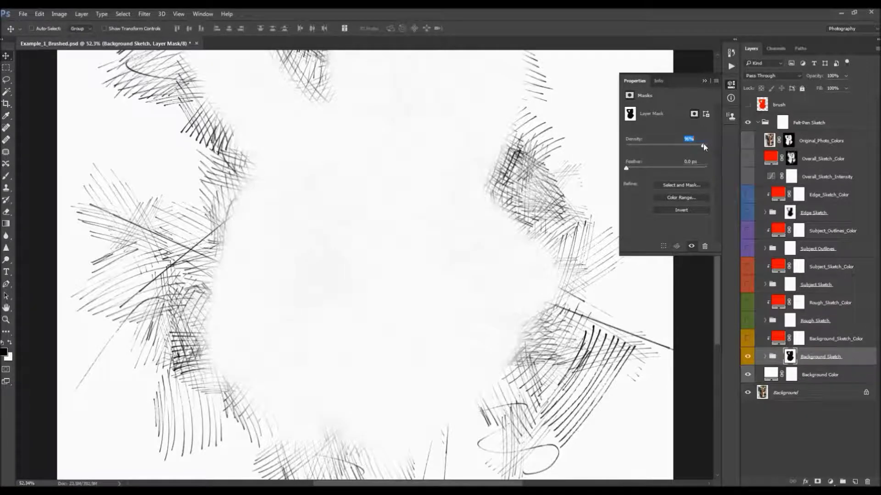
pyautogui.click(705, 81)
# - Expand the Background Sketch group to list its layers BS_1 to BS_5, keeping the group itself selected
pyautogui.scroll(-8, 359, 227)
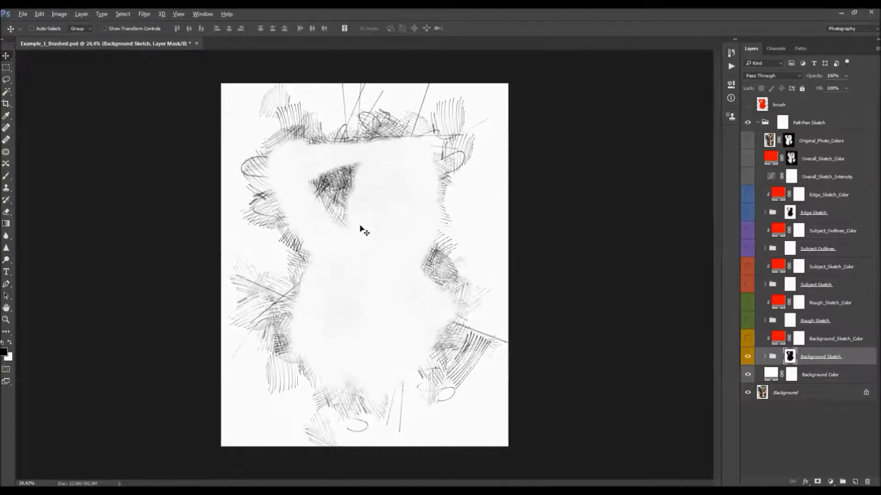
pyautogui.click(764, 357)
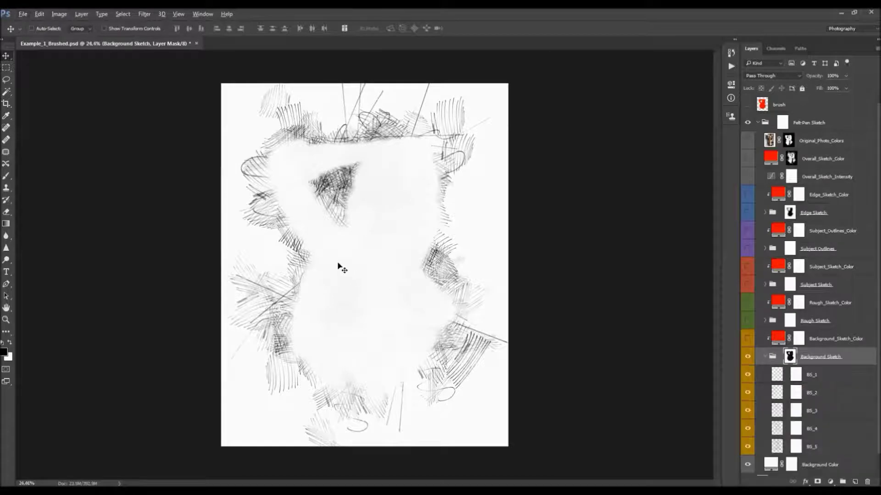
pyautogui.scroll(1, 340, 268)
pyautogui.scroll(-1, 781, 292)
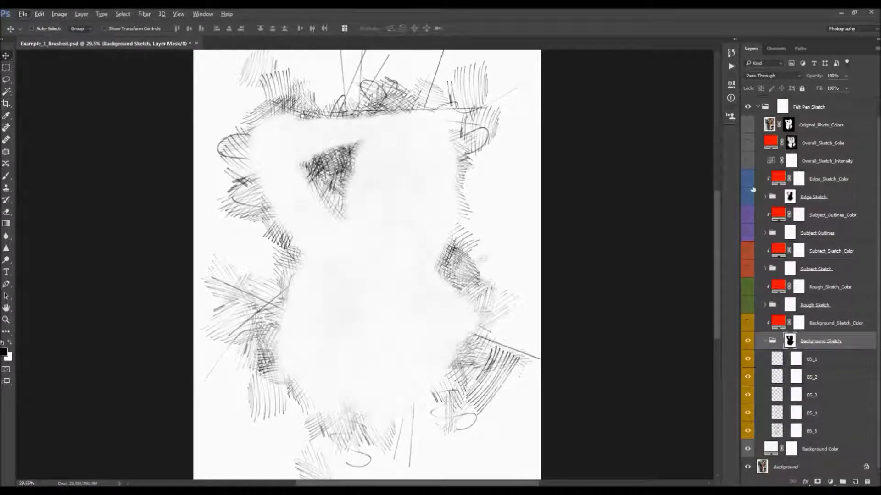
pyautogui.click(818, 305)
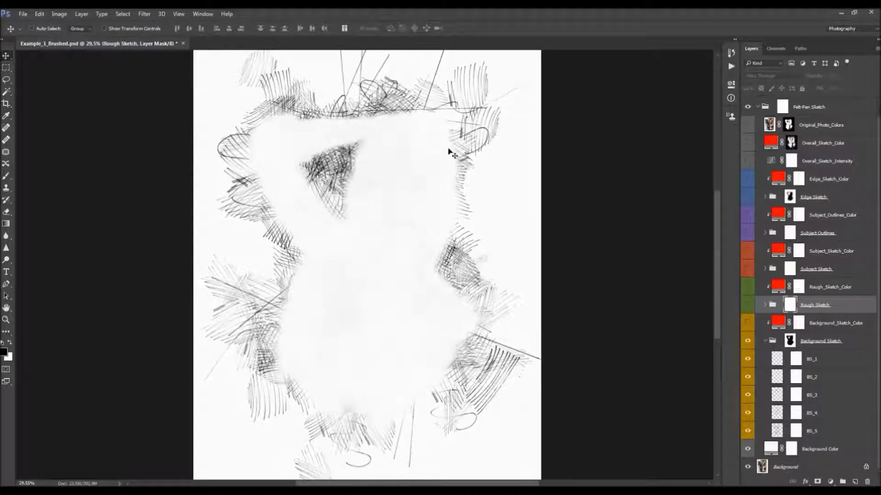
pyautogui.click(814, 343)
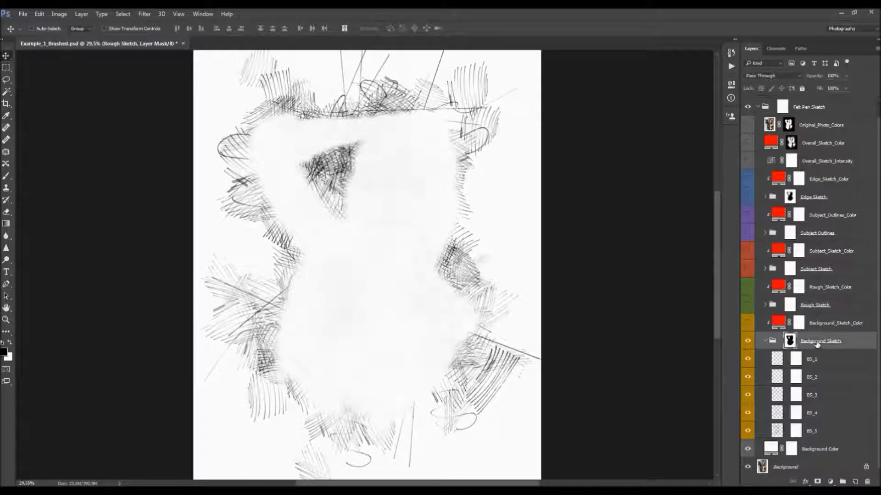
pyautogui.click(825, 374)
pyautogui.click(821, 343)
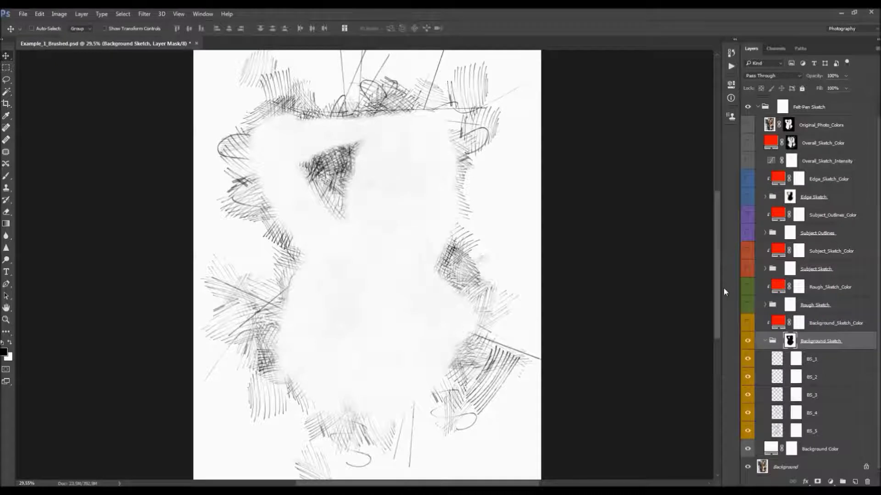
# - Select BS_1, then hide layers BS_1 to BS_4 and show them again to compare each layer's background strokes
pyautogui.click(807, 363)
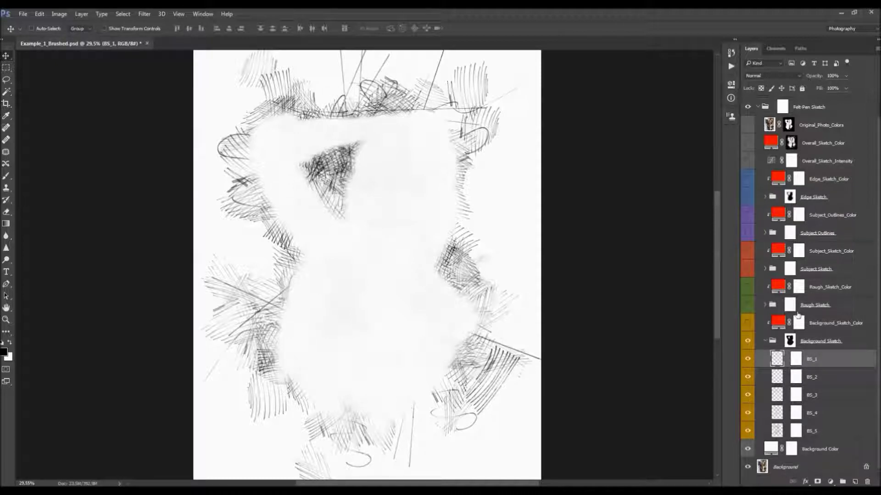
pyautogui.moveTo(747, 360); pyautogui.dragTo(748, 418)
pyautogui.click(747, 378)
pyautogui.click(748, 378)
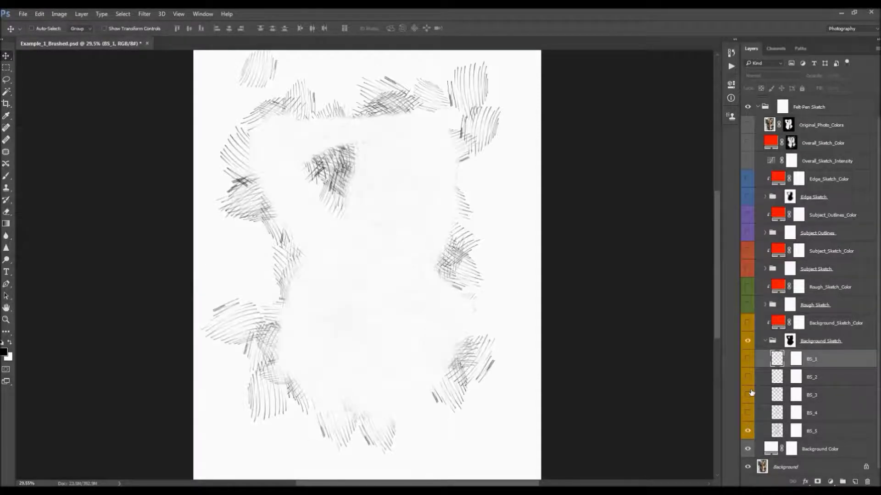
pyautogui.click(748, 396)
pyautogui.click(748, 378)
pyautogui.click(748, 362)
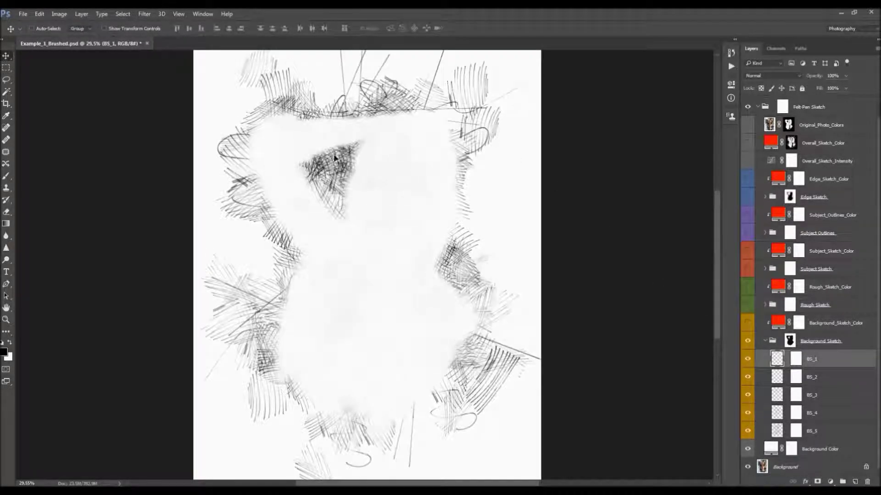
pyautogui.scroll(-2, 364, 114)
pyautogui.scroll(1, 360, 112)
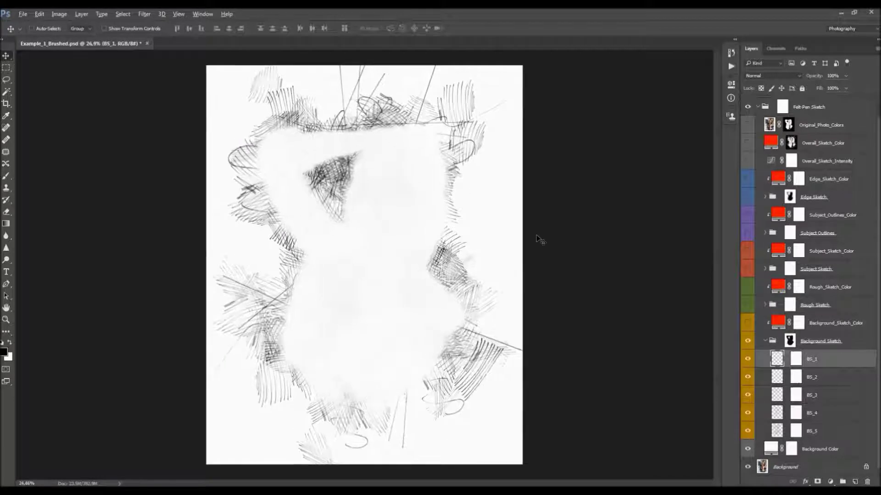
# - Paint black on the BS_1 layer mask with a size 600 brush to hide the long lines along the canvas's top edge
pyautogui.moveTo(433, 173)
pyautogui.mouseDown()
pyautogui.moveTo(368, 137)
pyautogui.moveTo(343, 176)
pyautogui.mouseUp()
pyautogui.click(797, 362)
pyautogui.press('b')
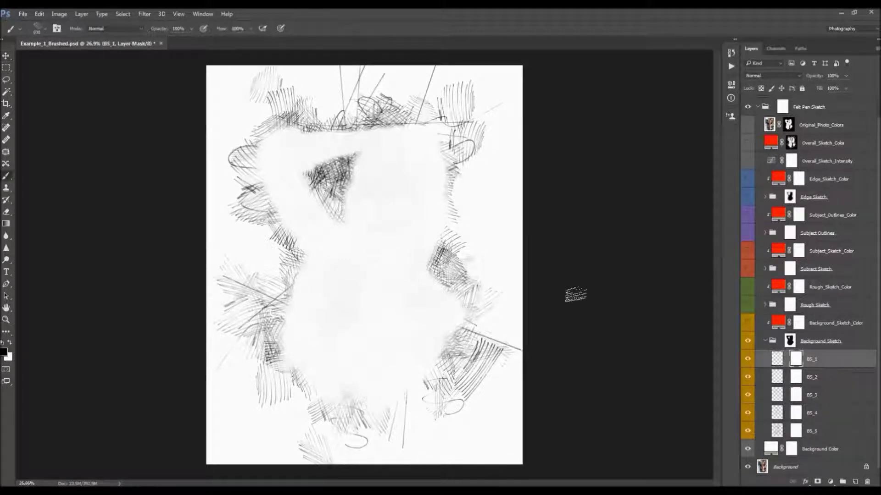
pyautogui.rightClick(427, 254)
pyautogui.doubleClick(462, 374)
pyautogui.moveTo(335, 106)
pyautogui.mouseDown()
pyautogui.moveTo(362, 77)
pyautogui.moveTo(373, 89)
pyautogui.moveTo(446, 69)
pyautogui.moveTo(433, 64)
pyautogui.moveTo(517, 85)
pyautogui.moveTo(532, 106)
pyautogui.mouseUp()
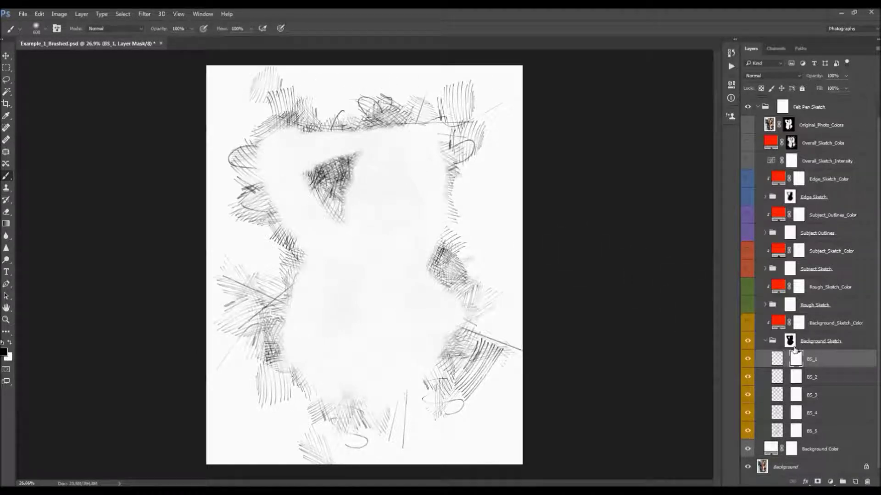
# - Switch back to the Move tool and set the opacity of the BS_4 layer to 30%
pyautogui.click(796, 376)
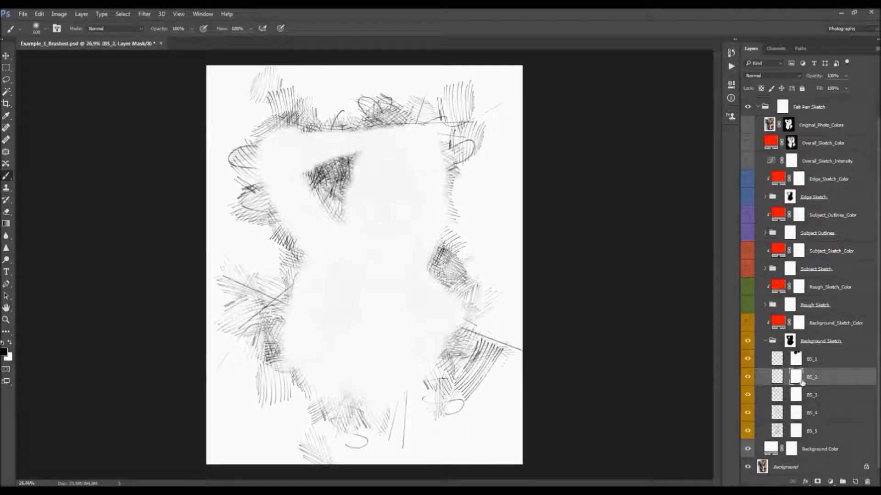
pyautogui.press('v')
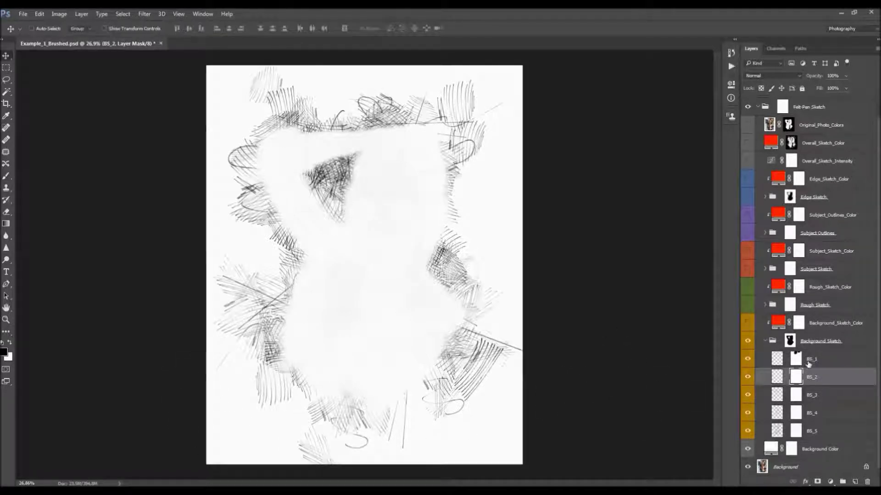
pyautogui.hotkey('alt', '[')
pyautogui.hotkey('alt', '[')
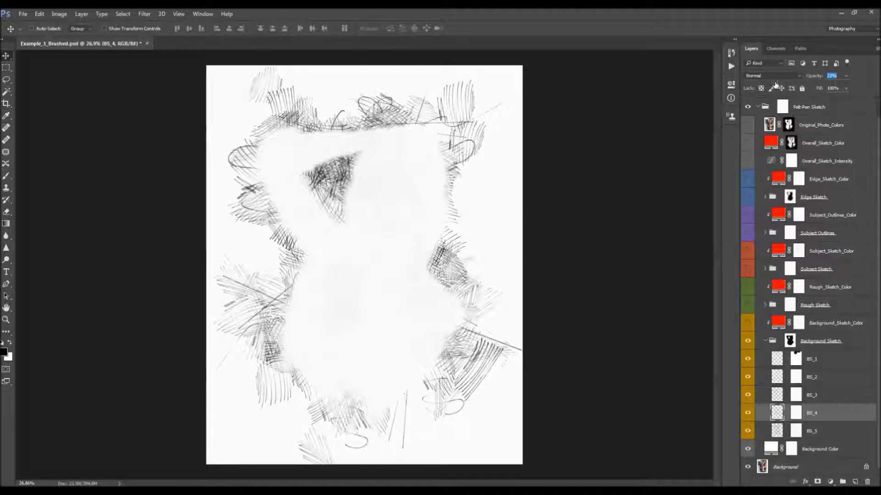
pyautogui.press('3')
pyautogui.press('0')
# - Select the BS_1 and BS_2 layers together and lower their opacity to about 52%
pyautogui.click(824, 363)
pyautogui.keyDown('shift'); pyautogui.click(824, 379); pyautogui.keyUp('shift')
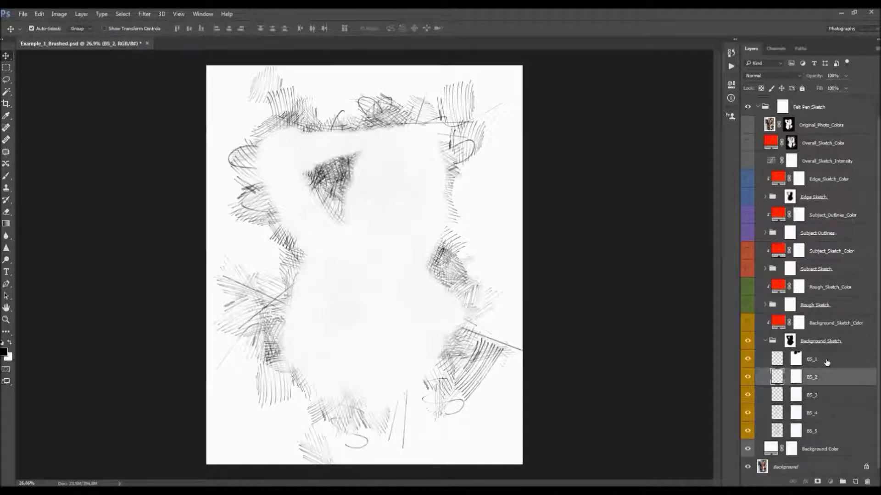
pyautogui.moveTo(823, 77); pyautogui.dragTo(806, 80)
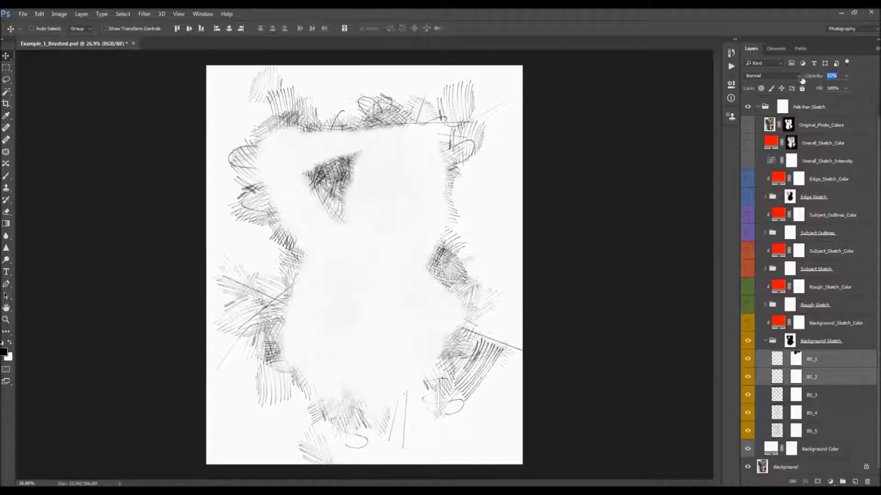
pyautogui.moveTo(797, 81); pyautogui.dragTo(797, 81)
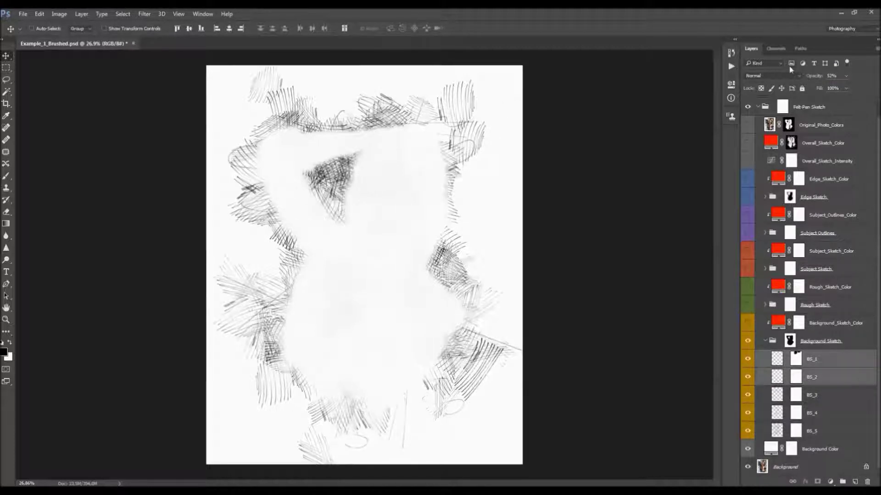
pyautogui.moveTo(812, 80); pyautogui.dragTo(815, 80)
# - Collapse and hide the Background Sketch group, and show the Rough Sketch group in its place
pyautogui.moveTo(749, 357)
pyautogui.mouseDown()
pyautogui.moveTo(748, 378)
pyautogui.moveTo(748, 359)
pyautogui.mouseUp()
pyautogui.click(766, 341)
pyautogui.click(748, 321)
pyautogui.click(755, 321)
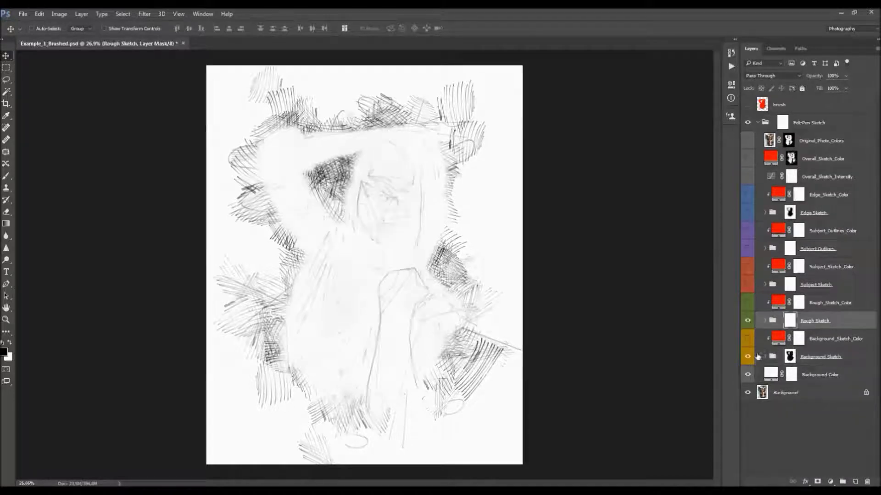
pyautogui.click(748, 358)
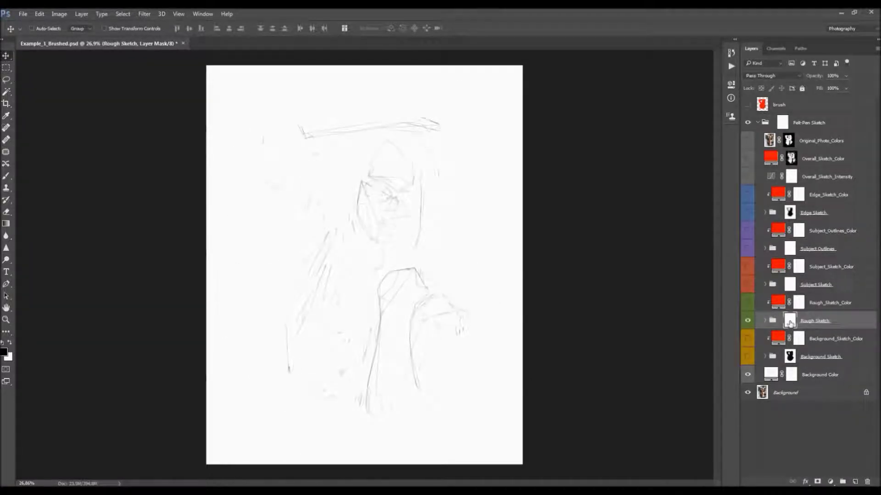
# - Expand the Rough Sketch group and hide its individual layers RS_1 to RS_4
pyautogui.click(765, 322)
pyautogui.click(748, 322)
pyautogui.click(748, 322)
pyautogui.click(748, 342)
pyautogui.click(748, 357)
pyautogui.click(749, 374)
pyautogui.click(750, 391)
# - Show the RS_4, RS_3, RS_2 and RS_1 layers again one by one to compare their strokes, and select RS_3
pyautogui.click(817, 396)
pyautogui.click(747, 393)
pyautogui.click(756, 373)
pyautogui.click(809, 388)
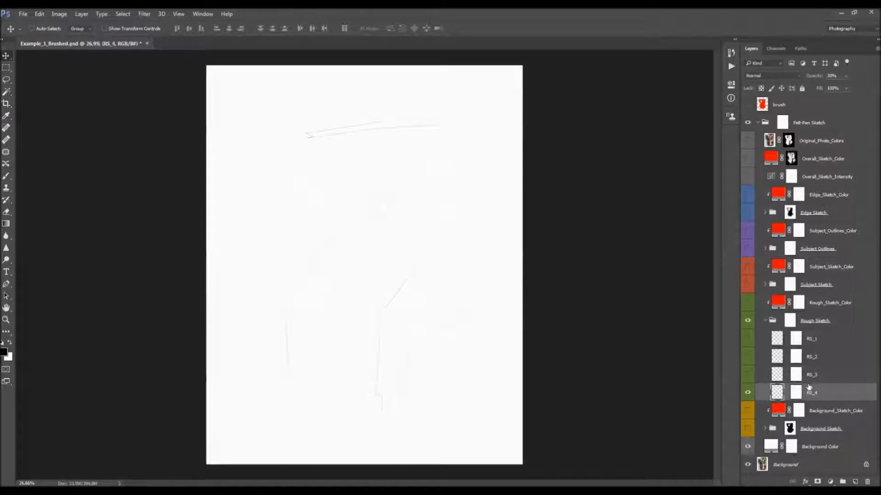
pyautogui.click(747, 375)
pyautogui.click(810, 375)
pyautogui.click(815, 359)
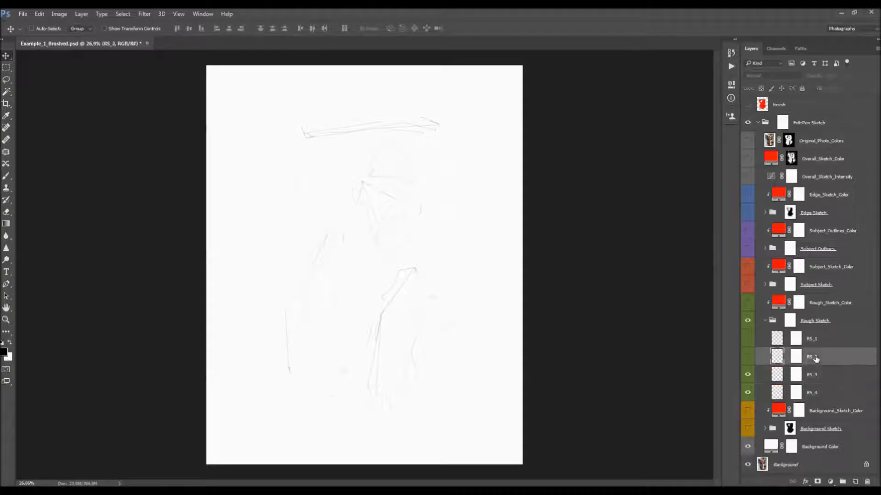
pyautogui.click(744, 357)
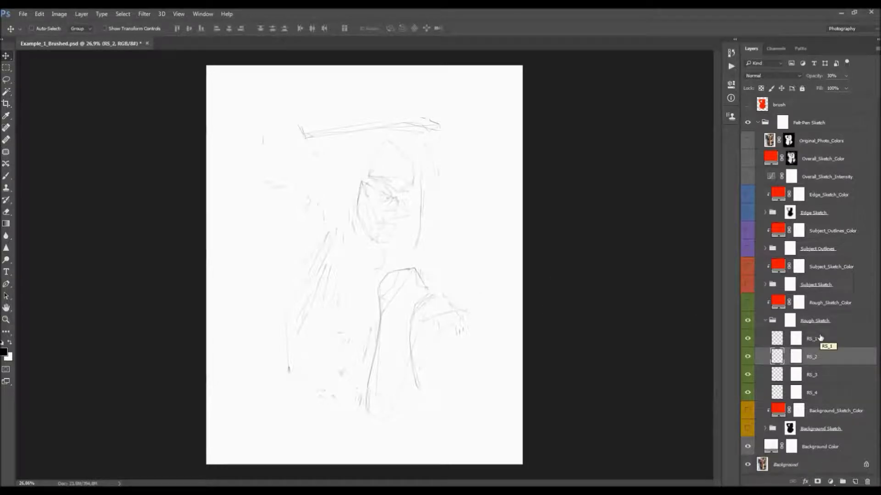
pyautogui.click(828, 374)
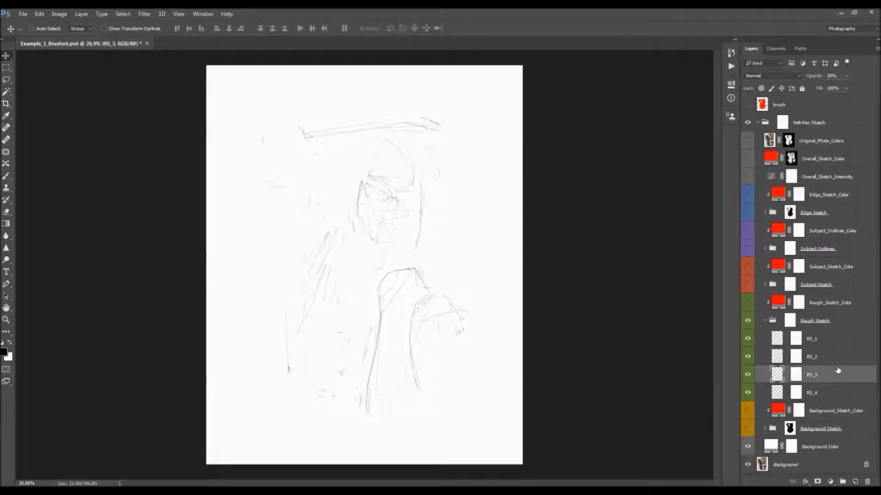
# - Lower the opacity of the RS_4, RS_3 and RS_2 layers one by one to soften the rough sketch strokes
pyautogui.click(827, 390)
pyautogui.moveTo(818, 78); pyautogui.dragTo(673, 88)
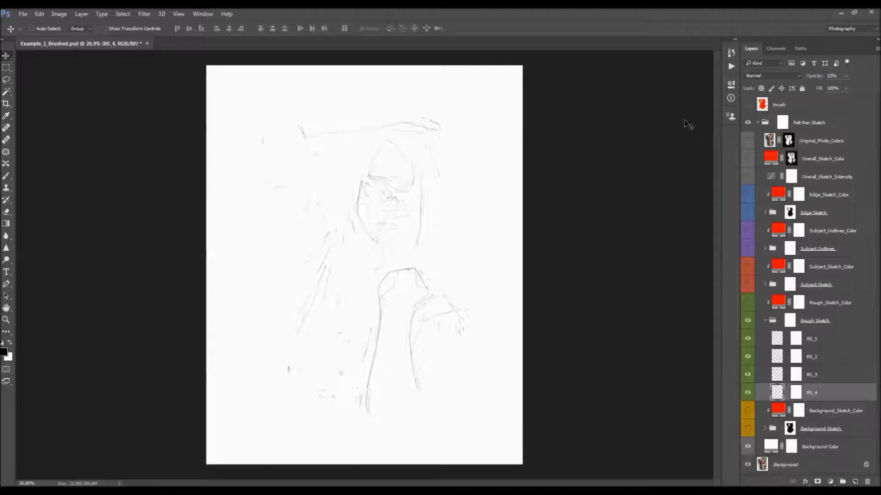
pyautogui.click(816, 375)
pyautogui.moveTo(818, 76); pyautogui.dragTo(811, 77)
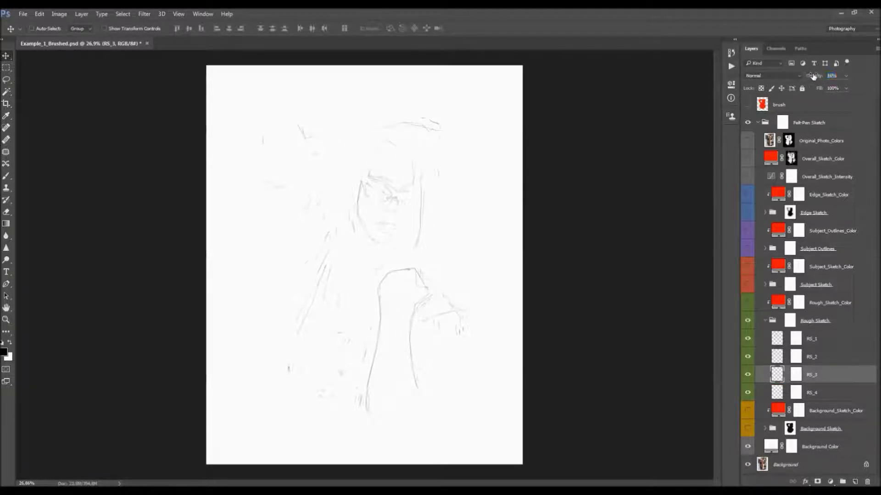
pyautogui.click(821, 357)
pyautogui.moveTo(823, 75); pyautogui.dragTo(815, 77)
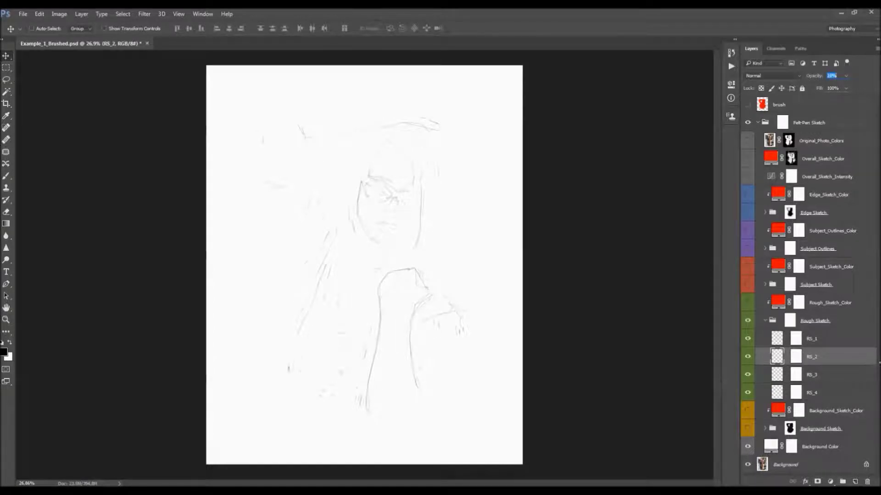
# - Collapse the Rough Sketch group and make the Subject Sketch, Rough Sketch and Background Sketch groups visible together
pyautogui.click(821, 323)
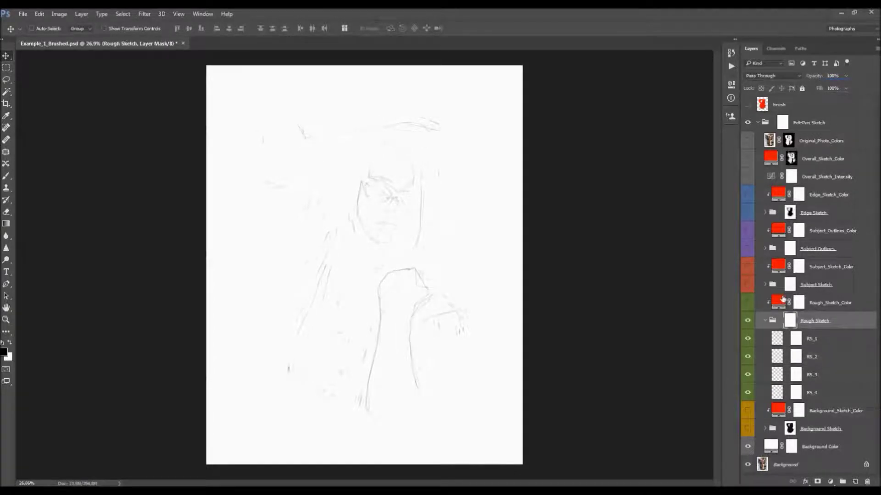
pyautogui.click(764, 320)
pyautogui.click(748, 321)
pyautogui.click(806, 285)
pyautogui.click(748, 285)
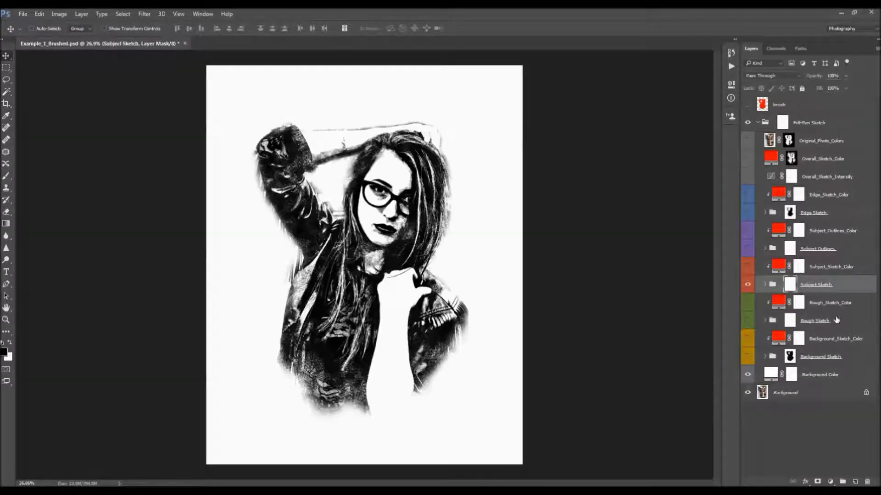
pyautogui.moveTo(746, 322); pyautogui.dragTo(748, 357)
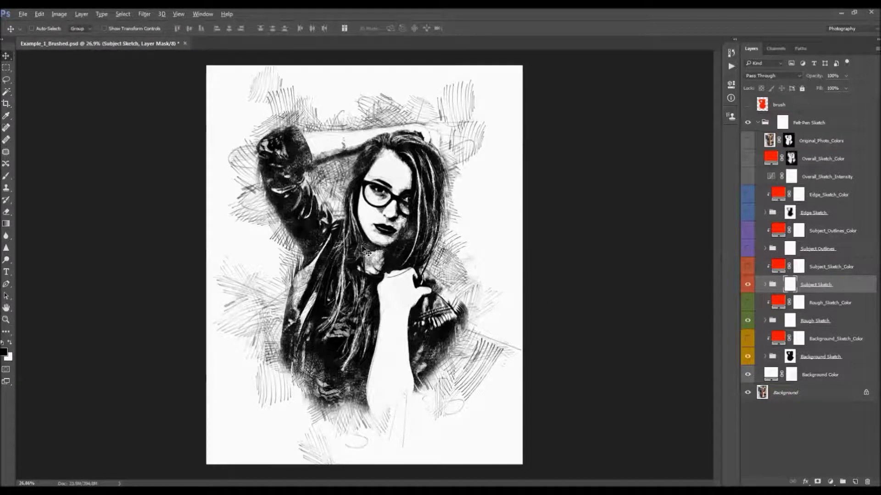
# - Compare the image with and without the Subject Sketch group, expand the group, and go through its SS_1 and SS_2 layers
pyautogui.click(747, 283)
pyautogui.click(747, 284)
pyautogui.click(765, 284)
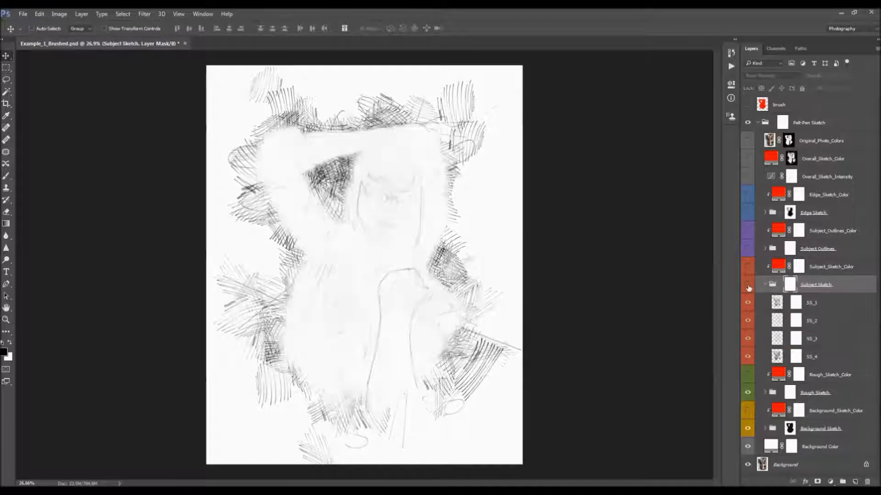
pyautogui.click(826, 302)
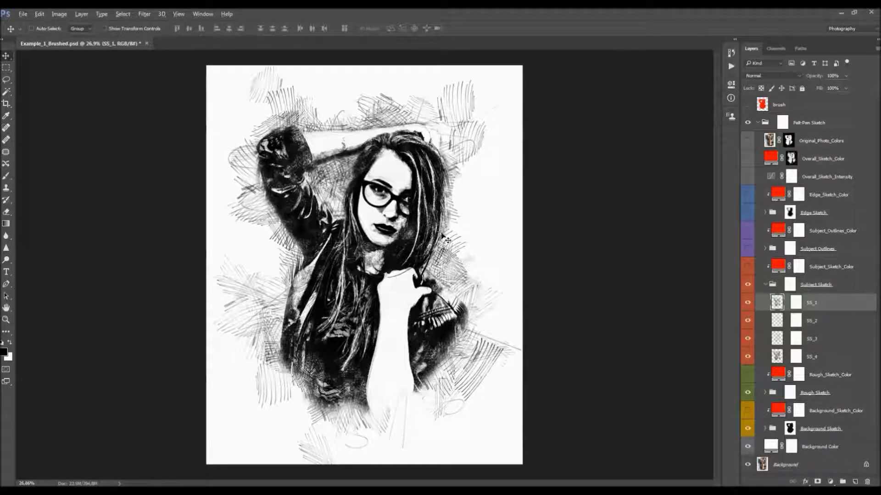
pyautogui.click(828, 324)
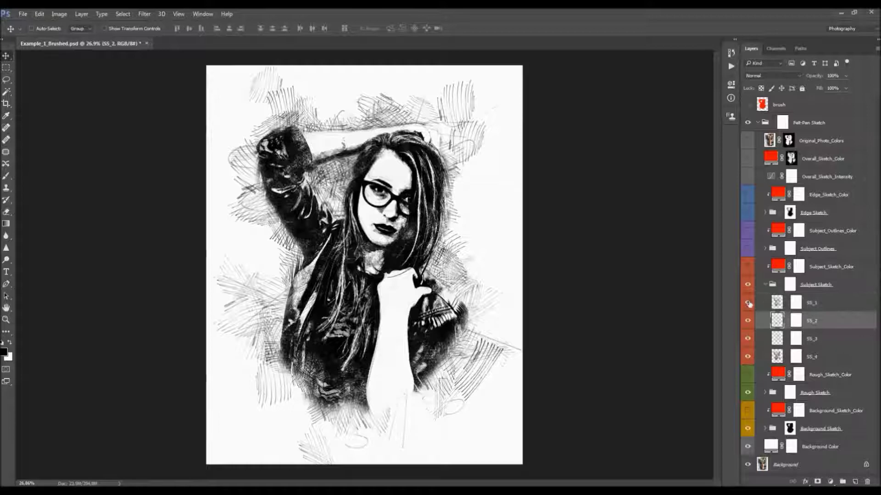
# - Enlarge the portrait and hide the SS_1 and SS_4 layers to examine the hatching of SS_2 and SS_3
pyautogui.click(800, 303)
pyautogui.press('z')
pyautogui.moveTo(365, 230)
pyautogui.mouseDown()
pyautogui.moveTo(387, 245)
pyautogui.moveTo(374, 241)
pyautogui.mouseUp()
pyautogui.hotkey('alt', 'v')
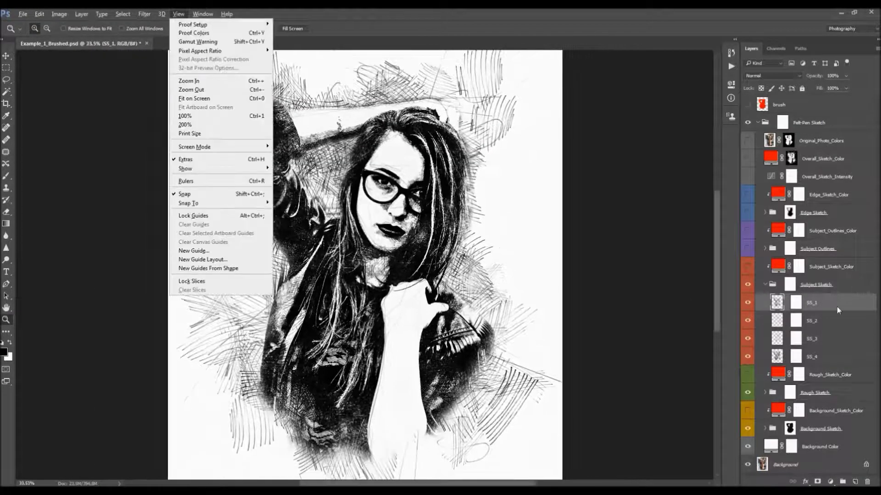
pyautogui.click(822, 373)
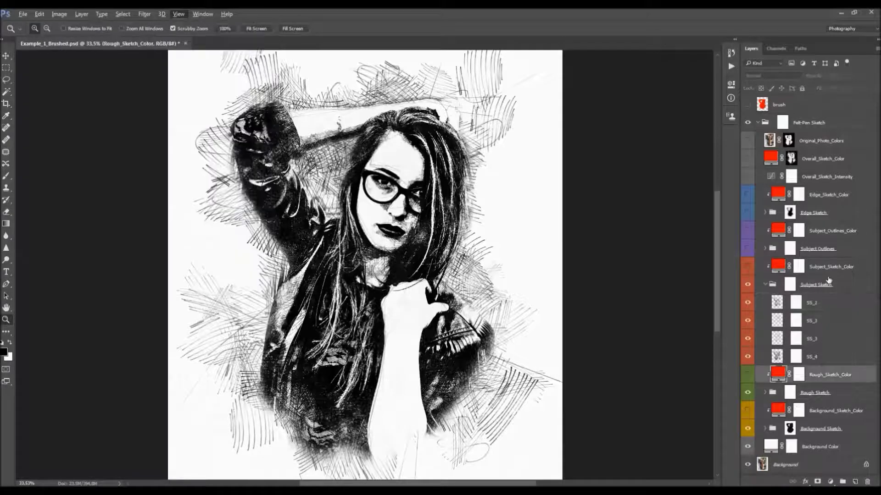
pyautogui.click(825, 310)
pyautogui.click(748, 303)
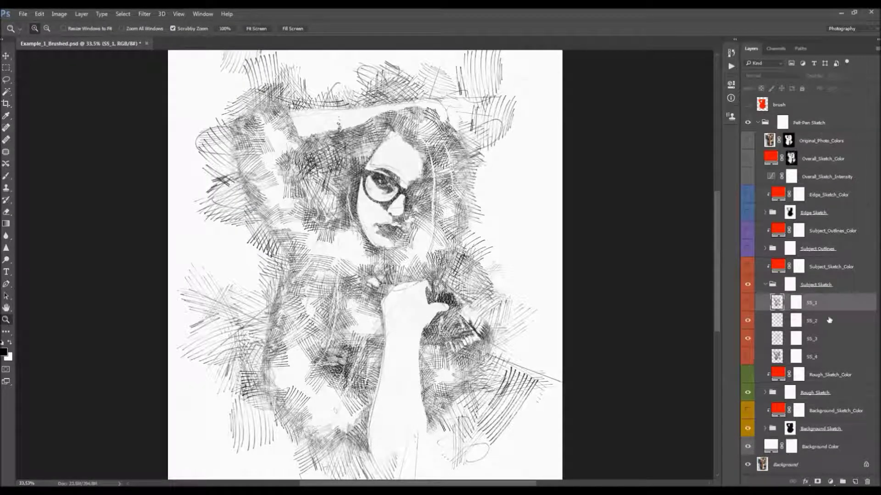
pyautogui.hotkey('alt', 'v')
pyautogui.press('Escape')
pyautogui.hotkey('alt', 'v')
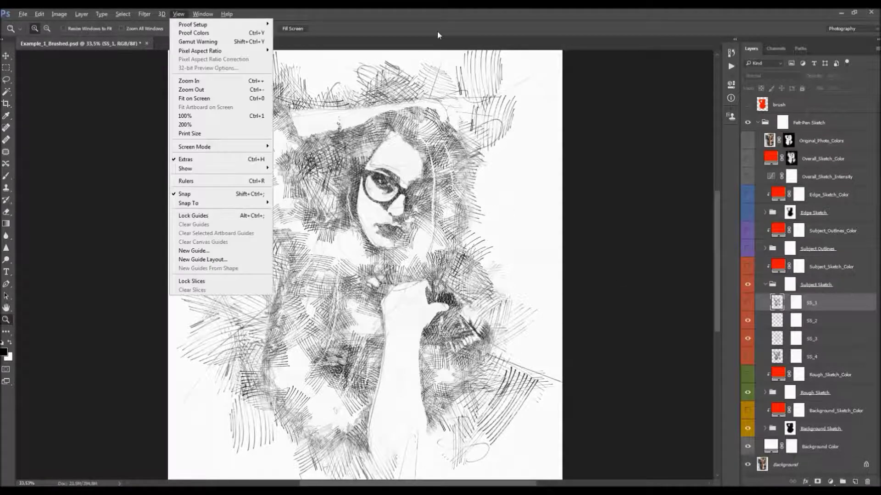
pyautogui.press('Escape')
# - Switch to the Move tool and examine the SS_2 layer alone, then the SS_4 layer alone
pyautogui.press('v')
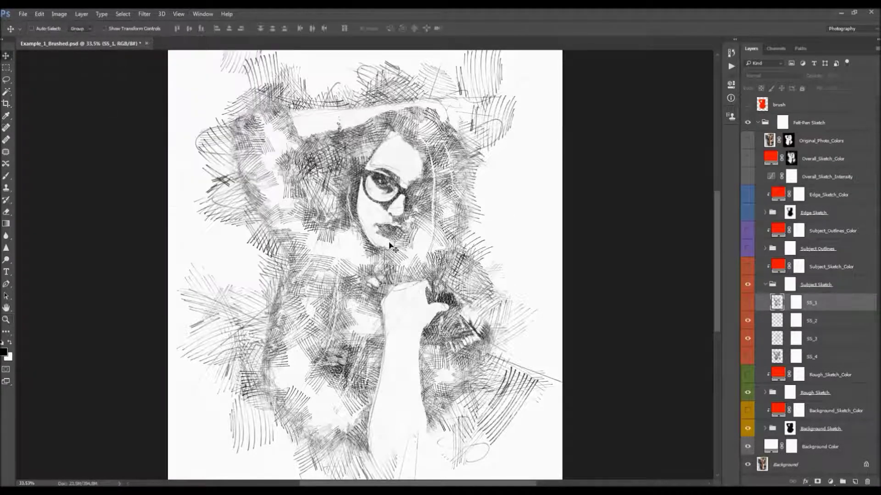
pyautogui.scroll(-2, 392, 247)
pyautogui.scroll(1, 799, 318)
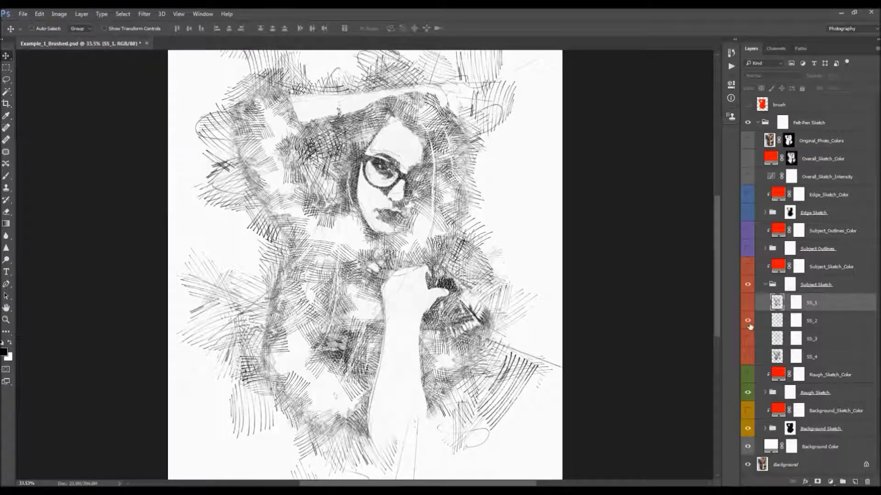
pyautogui.click(748, 321)
pyautogui.click(747, 357)
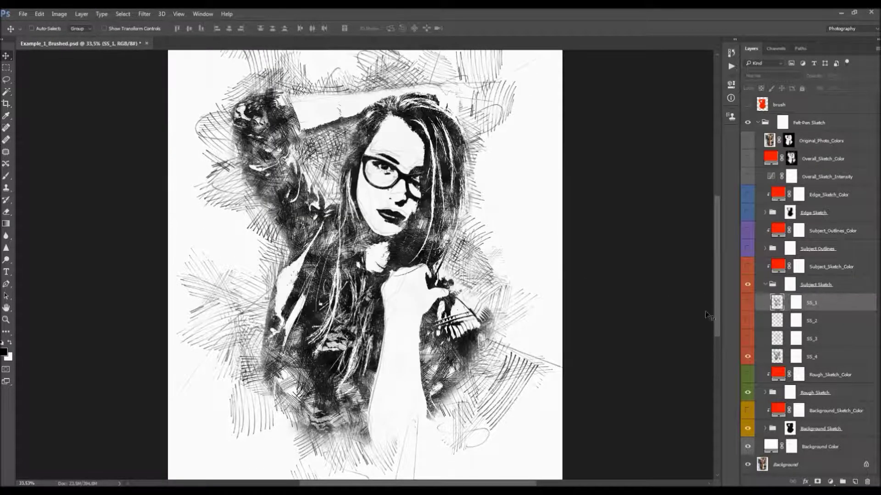
# - Make all four layers SS_1 to SS_4 visible again and test the SS_4 layer's opacity, leaving it at 100%
pyautogui.click(748, 303)
pyautogui.click(748, 303)
pyautogui.click(748, 321)
pyautogui.click(747, 304)
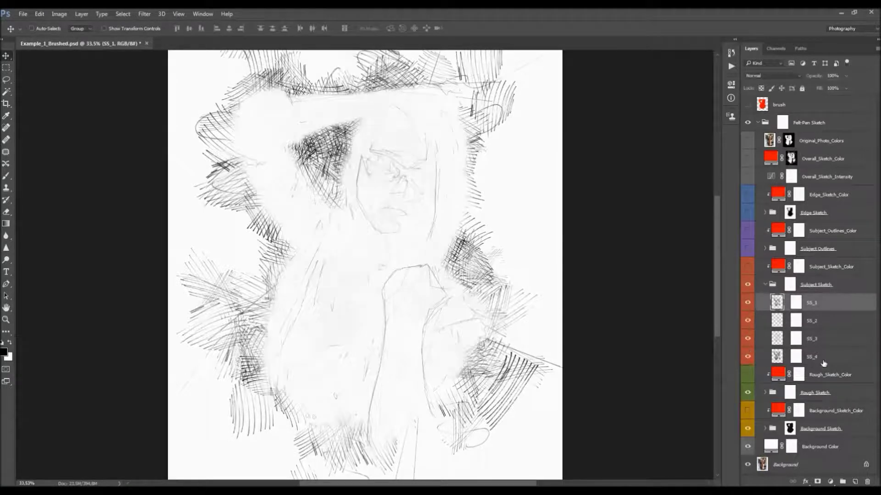
pyautogui.click(815, 356)
pyautogui.moveTo(815, 77)
pyautogui.mouseDown()
pyautogui.moveTo(772, 87)
pyautogui.moveTo(869, 87)
pyautogui.mouseUp()
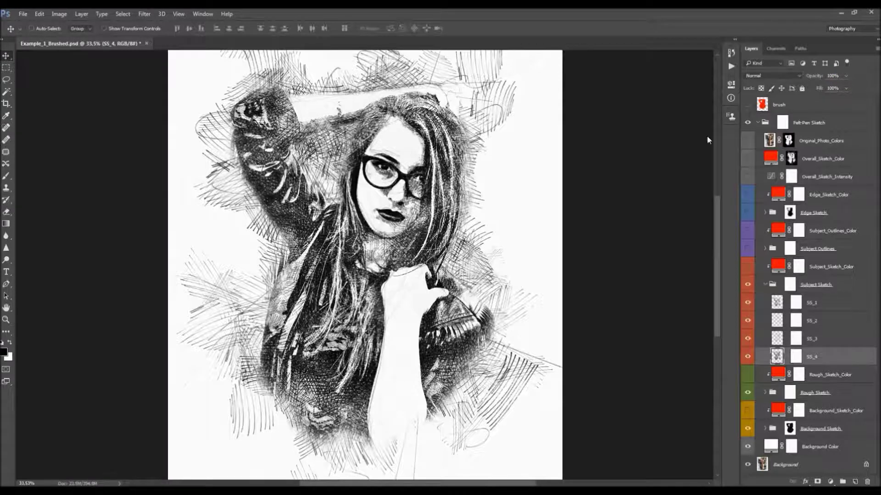
# - Inspect the combined portrait at different magnifications and compare it with the SS_4 layer hidden and shown
pyautogui.scroll(-4, 378, 230)
pyautogui.scroll(2, 373, 239)
pyautogui.scroll(1, 371, 240)
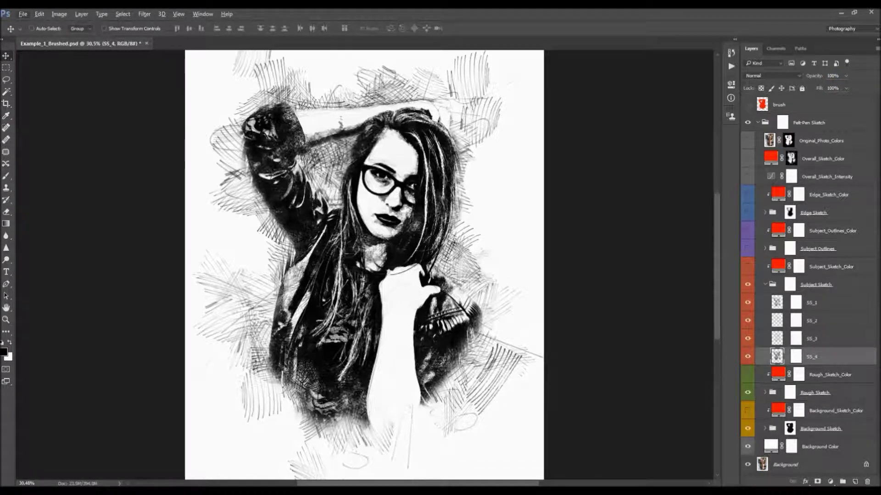
pyautogui.scroll(2, 363, 234)
pyautogui.scroll(-1, 308, 181)
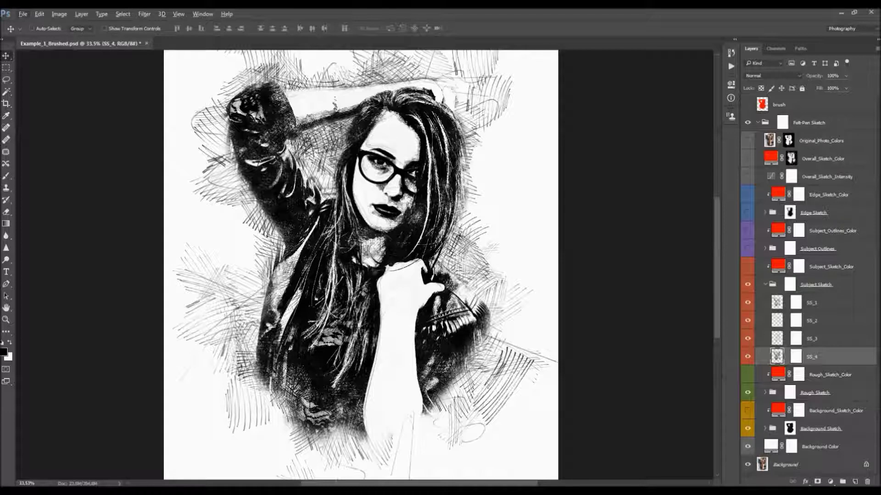
pyautogui.click(748, 357)
pyautogui.click(748, 357)
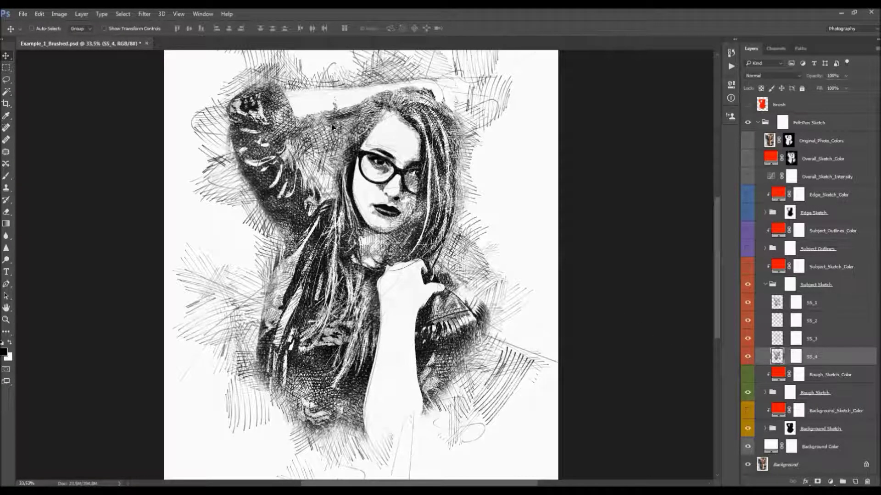
# - Invert the SS_4 layer's mask to black and check the layer's visibility
pyautogui.click(797, 358)
pyautogui.press('ctrl')
pyautogui.hotkey('ctrl', 'i')
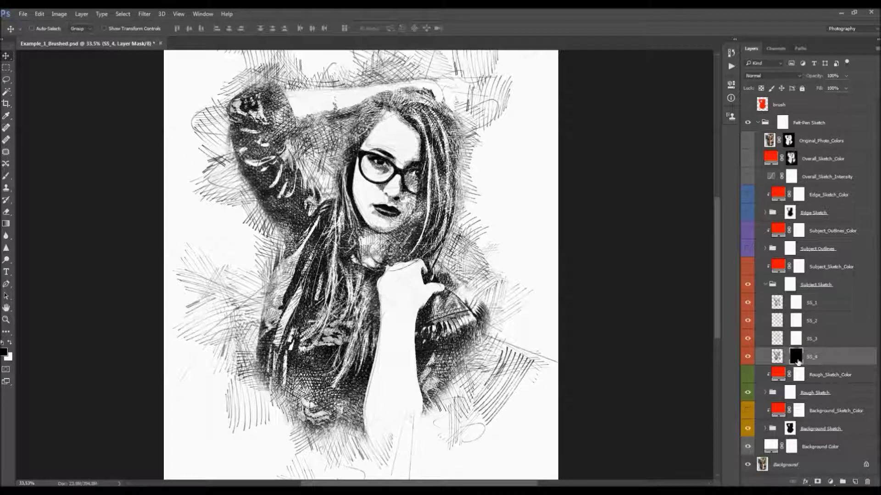
pyautogui.click(748, 354)
pyautogui.click(749, 358)
# - Activate the Brush tool and choose a 1000 px textured stroke brush preset
pyautogui.press('b')
pyautogui.rightClick(459, 248)
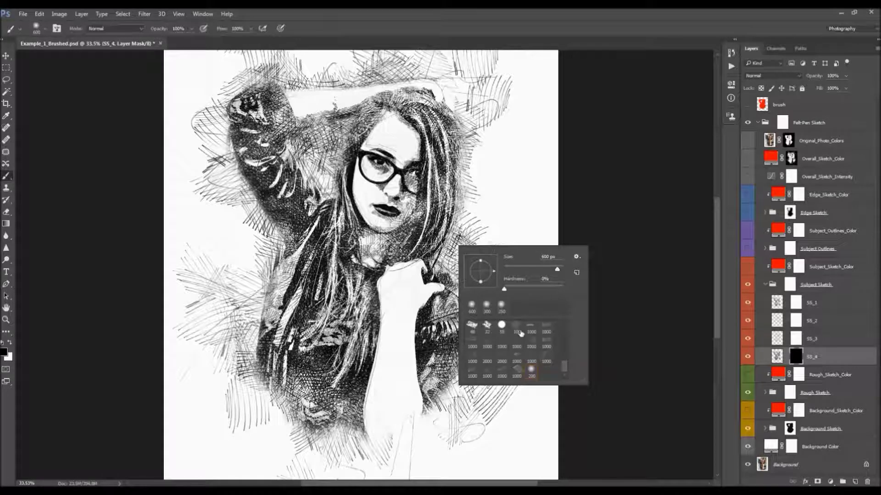
pyautogui.click(533, 328)
pyautogui.press('Return')
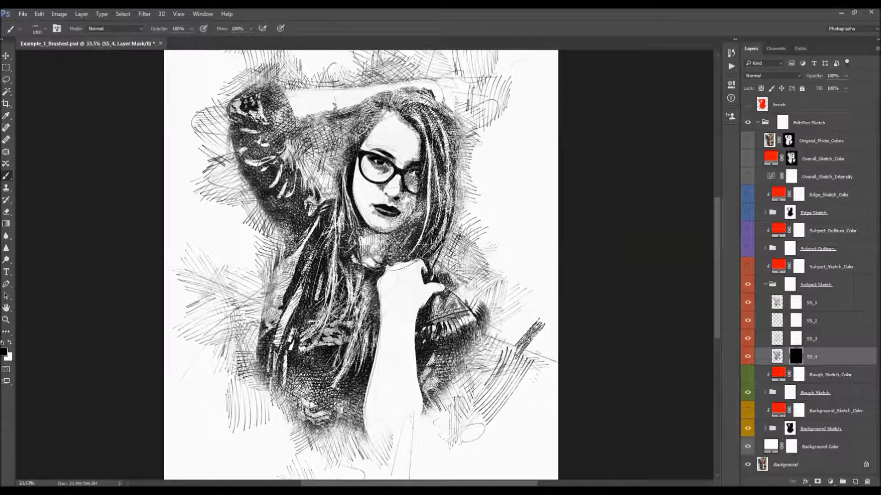
# - Reduce the brush size to 500 px and swap the foreground colour to white
pyautogui.press('[')
pyautogui.press('[')
pyautogui.press('[')
pyautogui.press('[')
pyautogui.press('[')
pyautogui.press('[')
pyautogui.press('[')
pyautogui.press('[')
pyautogui.press('[')
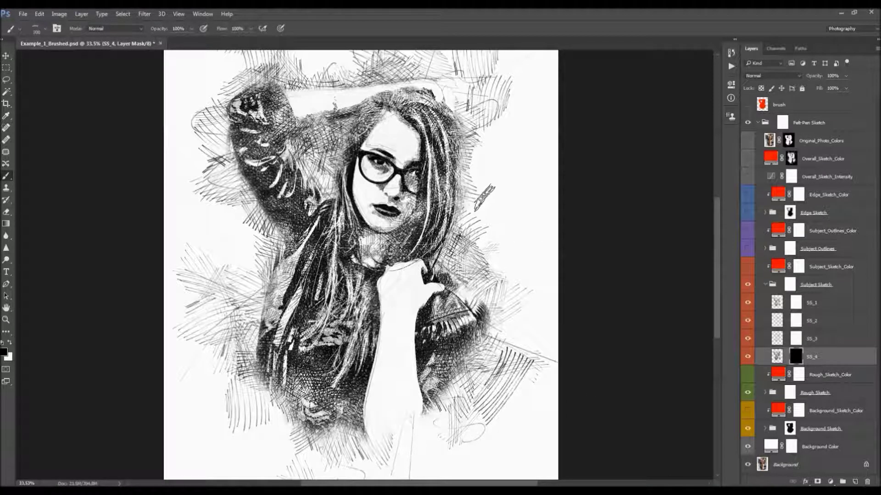
pyautogui.rightClick(488, 195)
pyautogui.press('Return')
pyautogui.press('[')
pyautogui.press('[')
pyautogui.rightClick(487, 195)
pyautogui.press('Return')
pyautogui.press('x')
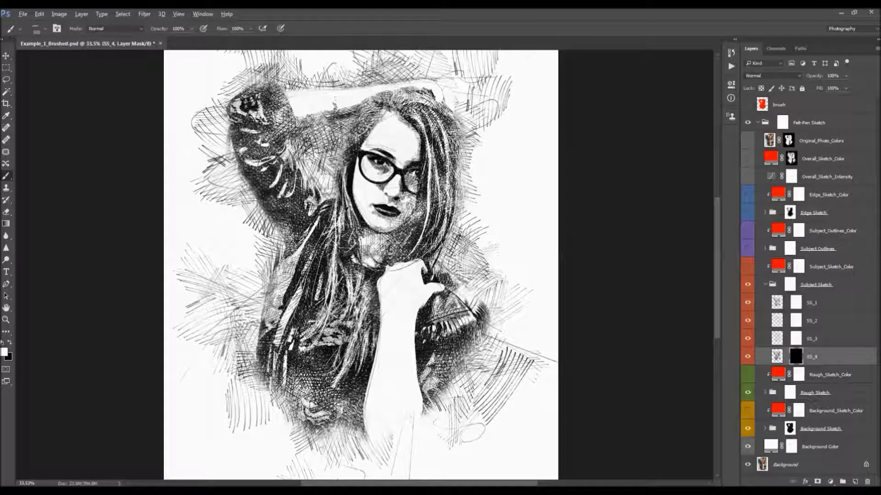
# - Paint white textured strokes on the SS_4 layer mask over the subject's arm, hair and jacket to partly reveal the layer
pyautogui.scroll(-2, 343, 211)
pyautogui.scroll(1, 361, 204)
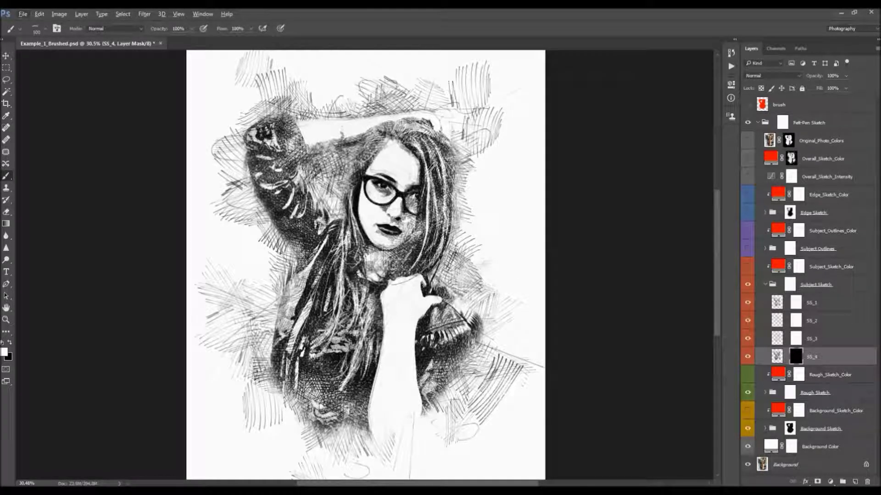
pyautogui.moveTo(258, 137)
pyautogui.mouseDown()
pyautogui.moveTo(255, 173)
pyautogui.moveTo(337, 158)
pyautogui.moveTo(300, 296)
pyautogui.mouseUp()
pyautogui.moveTo(302, 327)
pyautogui.mouseDown()
pyautogui.moveTo(335, 358)
pyautogui.moveTo(431, 349)
pyautogui.moveTo(527, 384)
pyautogui.mouseUp()
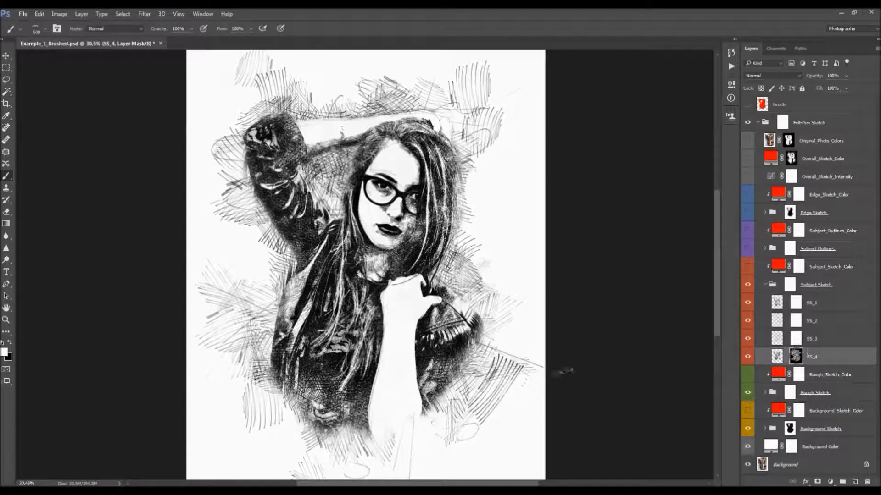
# - View the painted SS_4 mask on its own, then compare the portrait with the mask disabled and enabled
pyautogui.press('v')
pyautogui.keyDown('alt'); pyautogui.click(796, 357); pyautogui.keyUp('alt')
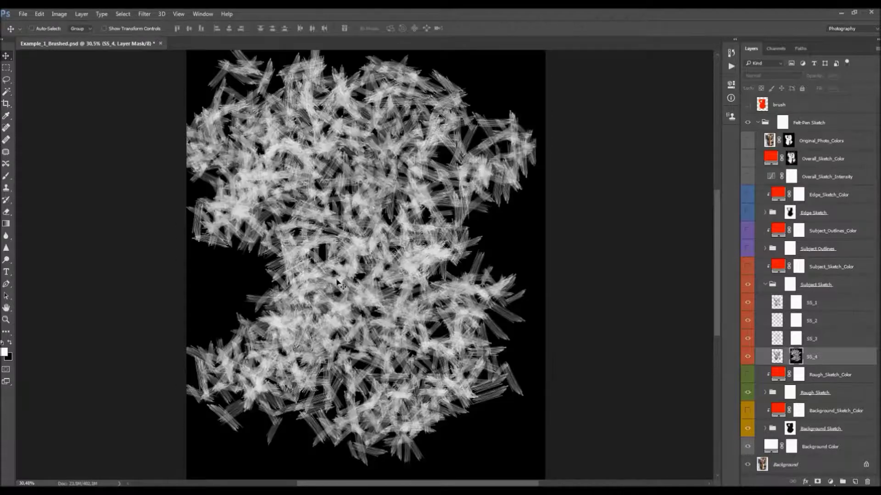
pyautogui.keyDown('alt'); pyautogui.click(796, 356); pyautogui.keyUp('alt')
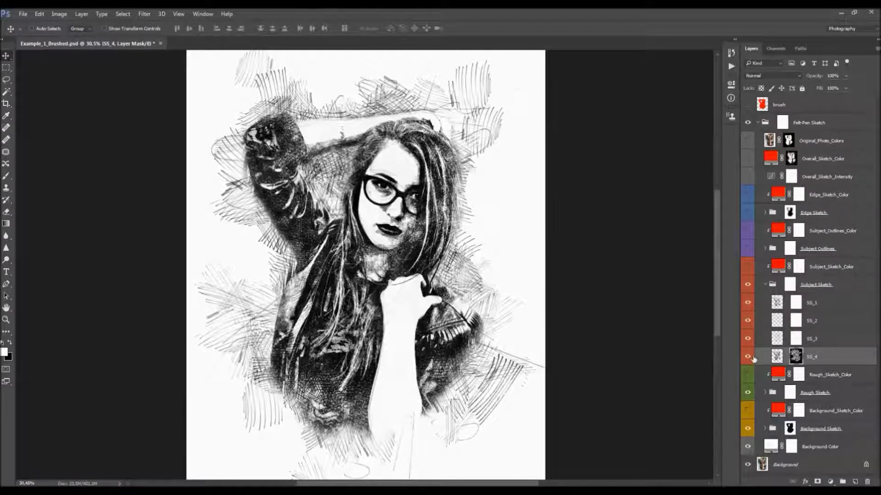
pyautogui.keyDown('shift'); pyautogui.click(796, 359); pyautogui.keyUp('shift')
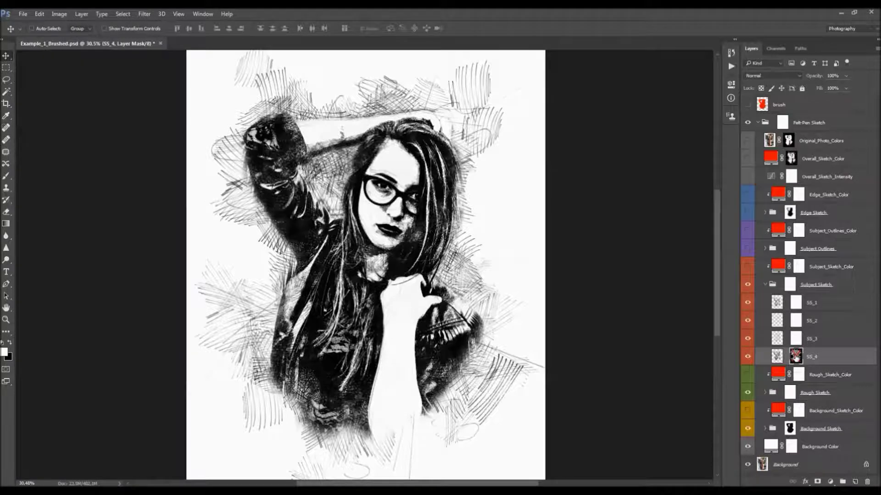
pyautogui.hotkey('ctrl', 'z')
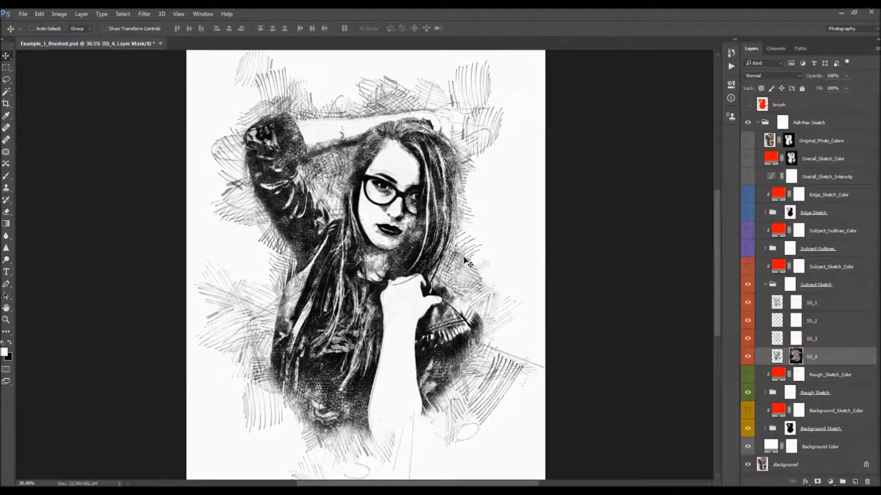
# - Try to replace the SS_1 layer mask with a copy of the SS_4 mask
pyautogui.click(797, 305)
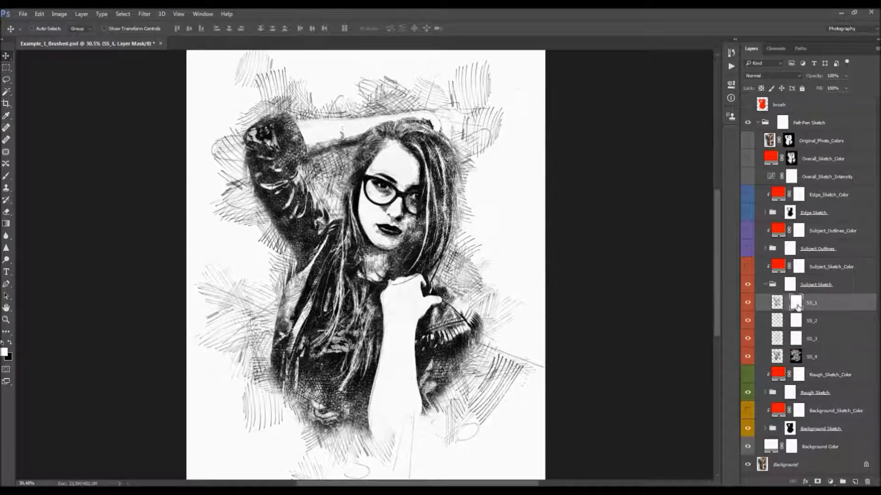
pyautogui.press('b')
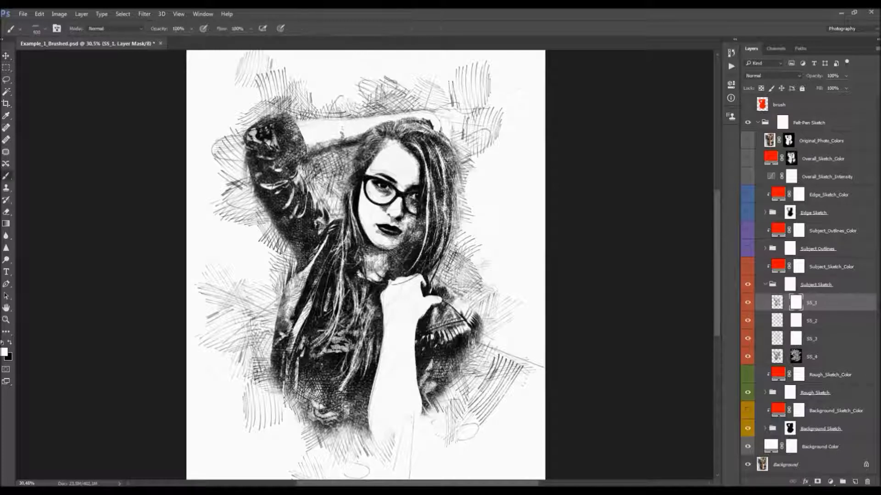
pyautogui.moveTo(796, 356); pyautogui.dragTo(796, 304)
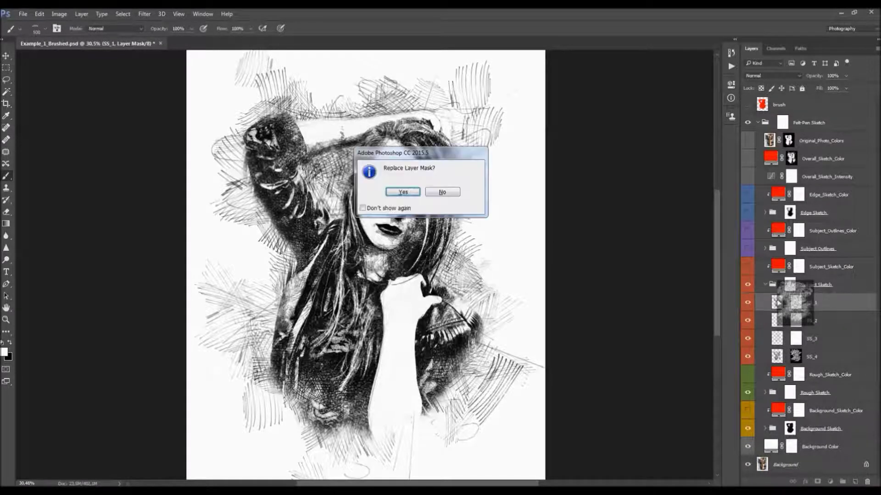
pyautogui.click(402, 192)
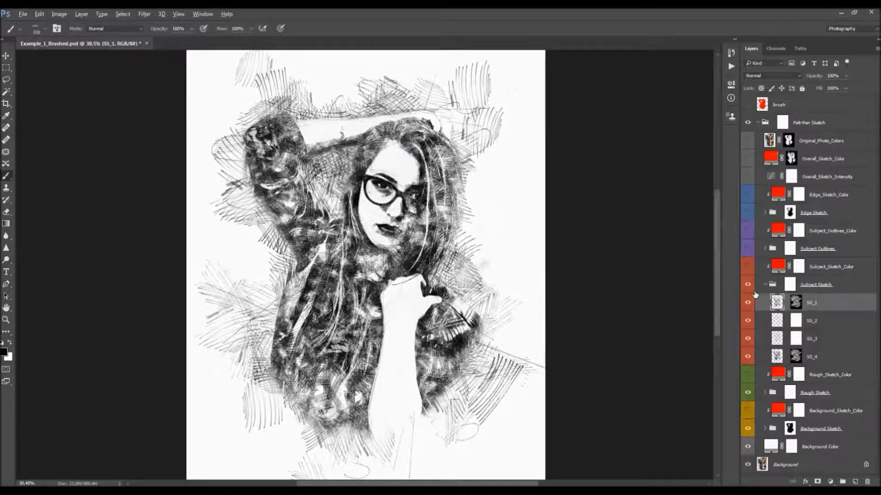
pyautogui.hotkey('ctrl', 'alt', 'z')
pyautogui.hotkey('ctrl', 'alt', 'z')
# - Re-enable the SS_4 layer mask and invert the SS_1 layer mask to black
pyautogui.click(797, 304)
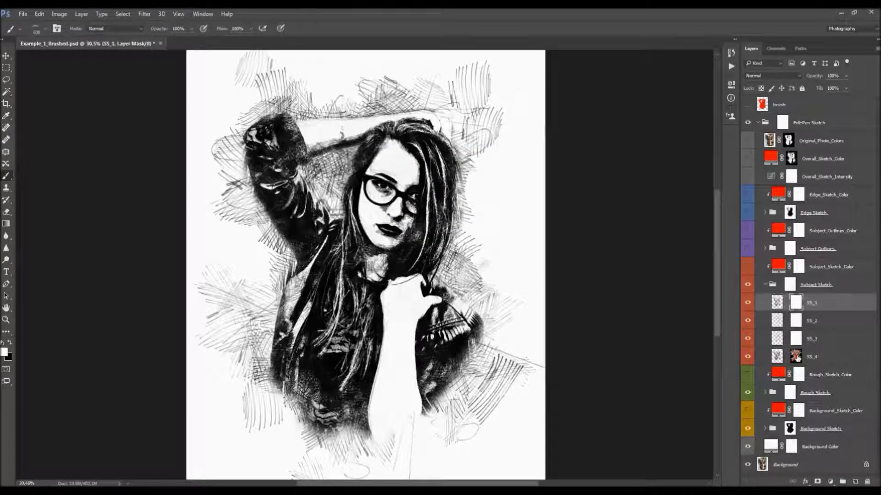
pyautogui.click(796, 356)
pyautogui.click(796, 308)
pyautogui.hotkey('ctrl', 'i')
# - Choose a 1000 px textured stroke brush and paint white strokes on the SS_1 mask over the subject's arm, hair and jacket
pyautogui.rightClick(380, 249)
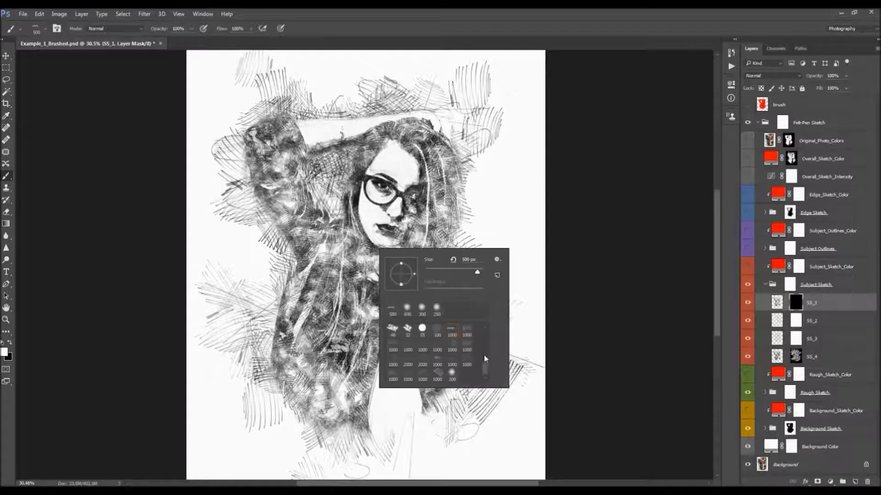
pyautogui.doubleClick(463, 331)
pyautogui.rightClick(454, 249)
pyautogui.press('Escape')
pyautogui.moveTo(324, 104)
pyautogui.mouseDown()
pyautogui.moveTo(285, 201)
pyautogui.moveTo(312, 243)
pyautogui.moveTo(281, 422)
pyautogui.moveTo(328, 464)
pyautogui.moveTo(431, 432)
pyautogui.moveTo(374, 443)
pyautogui.mouseUp()
pyautogui.moveTo(381, 152)
pyautogui.mouseDown()
pyautogui.moveTo(428, 175)
pyautogui.moveTo(345, 275)
pyautogui.mouseUp()
pyautogui.moveTo(338, 231)
pyautogui.mouseDown()
pyautogui.moveTo(272, 394)
pyautogui.moveTo(448, 252)
pyautogui.moveTo(441, 355)
pyautogui.moveTo(277, 105)
pyautogui.moveTo(265, 165)
pyautogui.mouseUp()
# - Switch to other textured brush presets, ending at 600 px, and paint more white strokes on the SS_1 mask across the jacket
pyautogui.rightClick(448, 179)
pyautogui.doubleClick(485, 278)
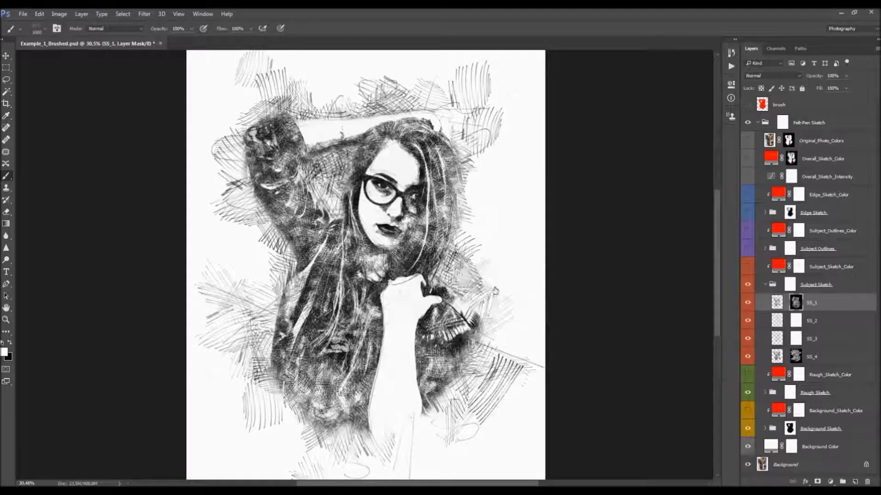
pyautogui.rightClick(464, 264)
pyautogui.doubleClick(497, 360)
pyautogui.moveTo(318, 202)
pyautogui.mouseDown()
pyautogui.moveTo(220, 115)
pyautogui.moveTo(437, 129)
pyautogui.moveTo(312, 239)
pyautogui.moveTo(337, 257)
pyautogui.moveTo(429, 225)
pyautogui.moveTo(319, 313)
pyautogui.moveTo(269, 415)
pyautogui.moveTo(358, 367)
pyautogui.moveTo(454, 362)
pyautogui.mouseUp()
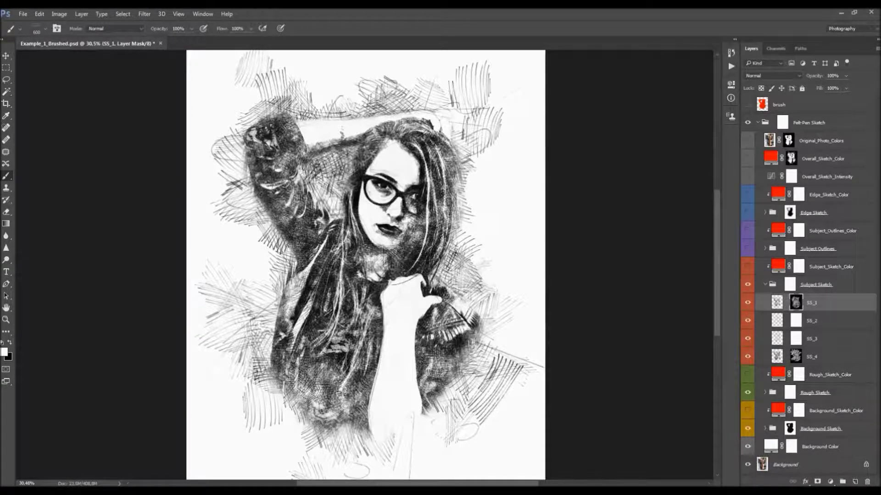
# - View the painted SS_1 mask on its own, then compare the portrait with the SS_1 mask disabled and enabled
pyautogui.press('v')
pyautogui.keyDown('alt'); pyautogui.click(796, 306); pyautogui.keyUp('alt')
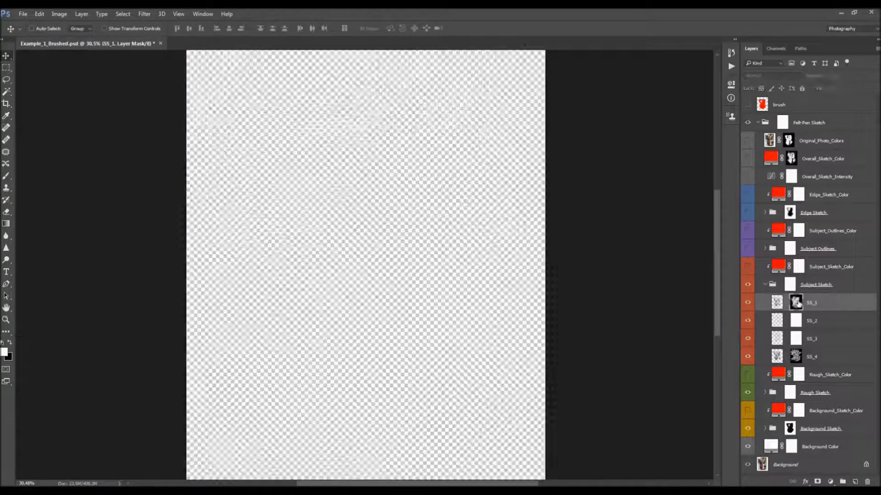
pyautogui.scroll(1, 357, 182)
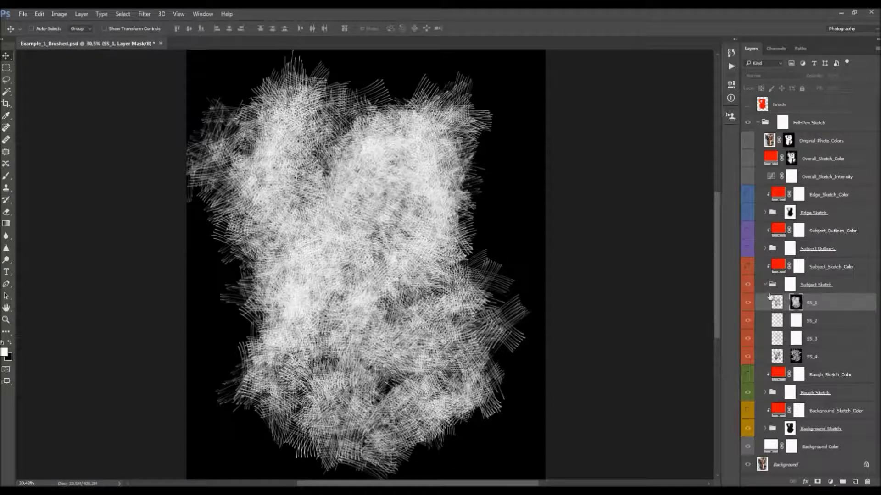
pyautogui.keyDown('alt'); pyautogui.click(797, 306); pyautogui.keyUp('alt')
pyautogui.keyDown('shift'); pyautogui.click(797, 307); pyautogui.keyUp('shift')
pyautogui.keyDown('shift'); pyautogui.click(798, 345); pyautogui.keyUp('shift')
pyautogui.keyDown('shift'); pyautogui.click(796, 358); pyautogui.keyUp('shift')
pyautogui.click(812, 358)
pyautogui.click(797, 358)
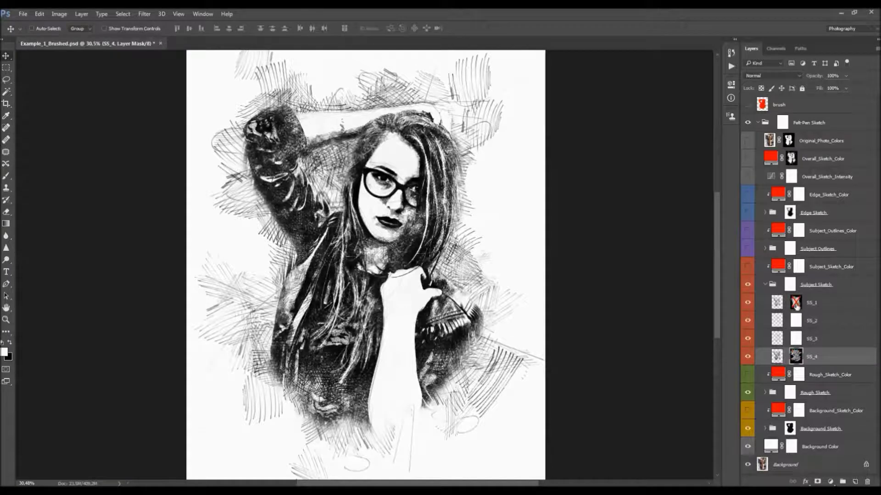
pyautogui.click(797, 304)
# - Lower the SS_1 layer's opacity to 91%
pyautogui.scroll(-2, 397, 226)
pyautogui.hotkey('ctrl', '+')
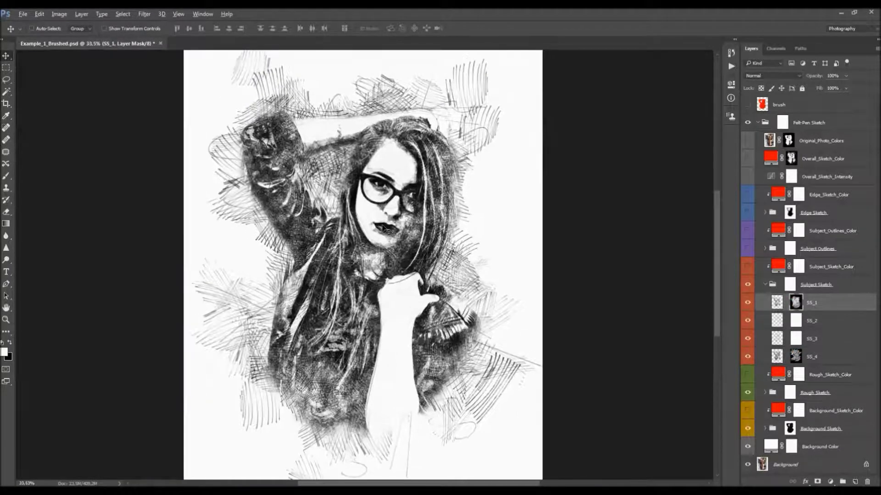
pyautogui.moveTo(821, 78); pyautogui.dragTo(814, 78)
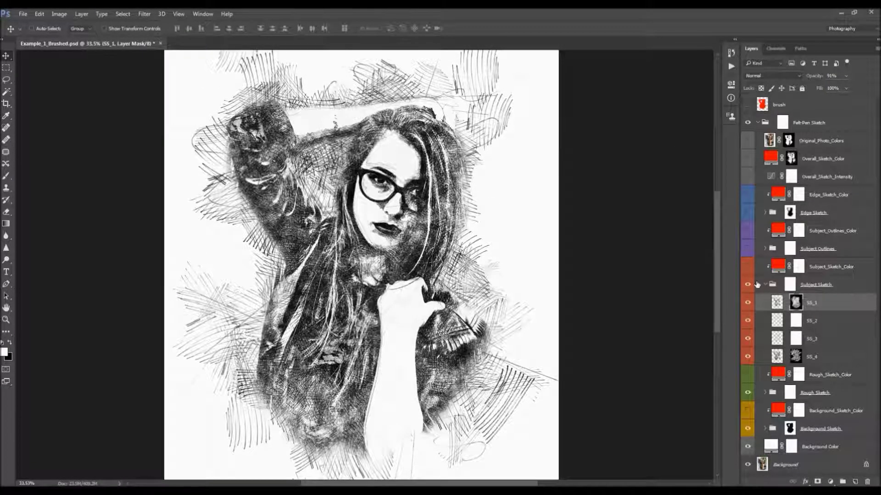
# - Compare the portrait with the SS_3 and SS_2 layers each hidden and shown
pyautogui.click(790, 285)
pyautogui.scroll(-2, 466, 279)
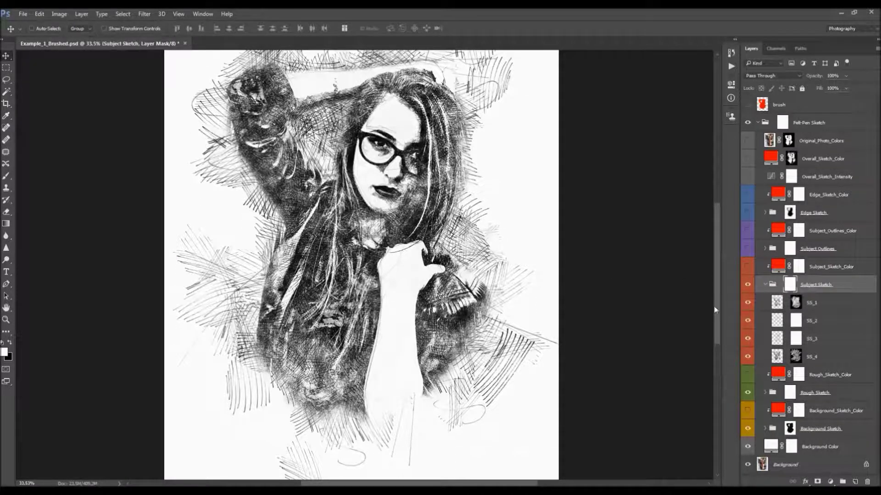
pyautogui.press('b')
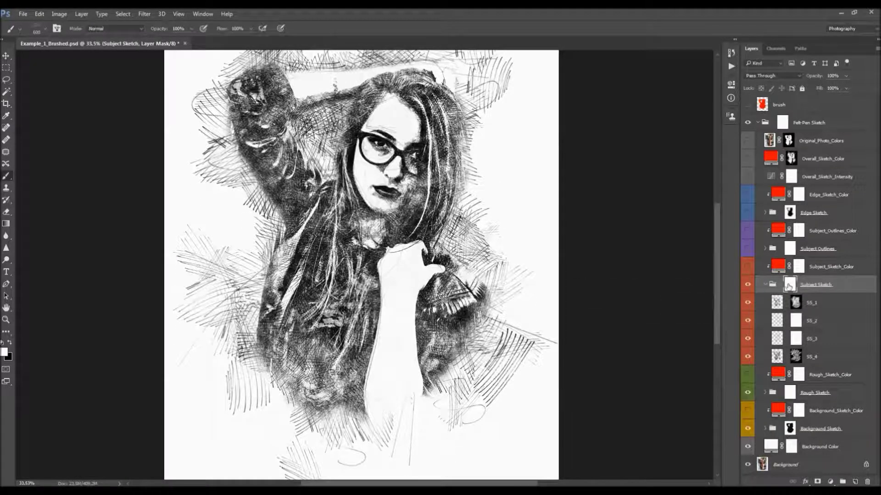
pyautogui.click(798, 320)
pyautogui.click(796, 338)
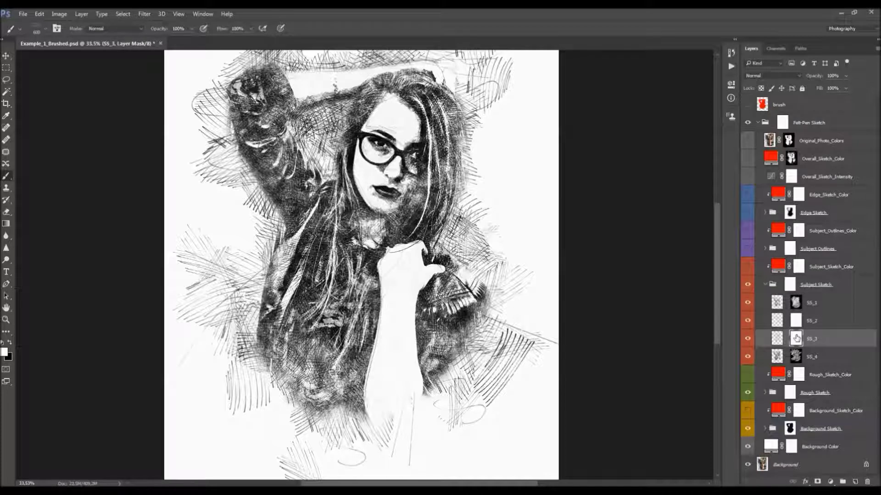
pyautogui.click(752, 339)
pyautogui.click(751, 339)
pyautogui.click(747, 322)
pyautogui.click(747, 321)
# - Target the SS_2 layer mask, choose a soft round brush reduced to 100 px, and swap the foreground colour to black
pyautogui.click(795, 320)
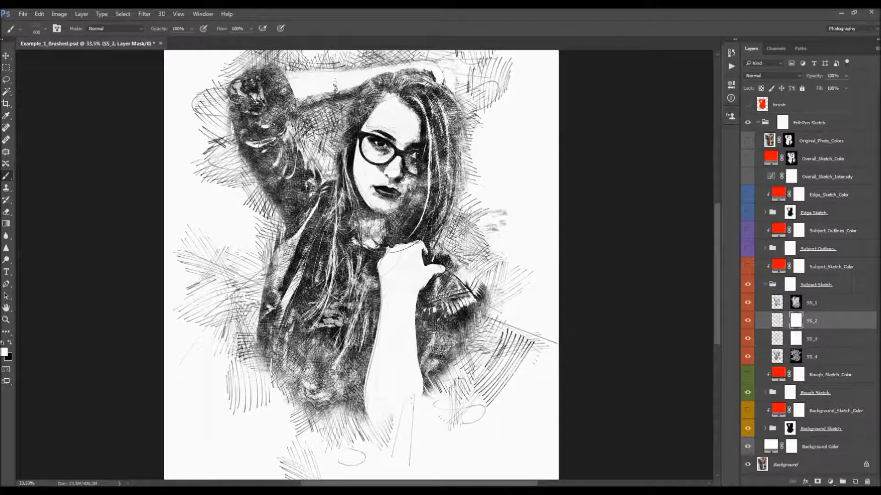
pyautogui.rightClick(427, 220)
pyautogui.click(496, 340)
pyautogui.click(649, 394)
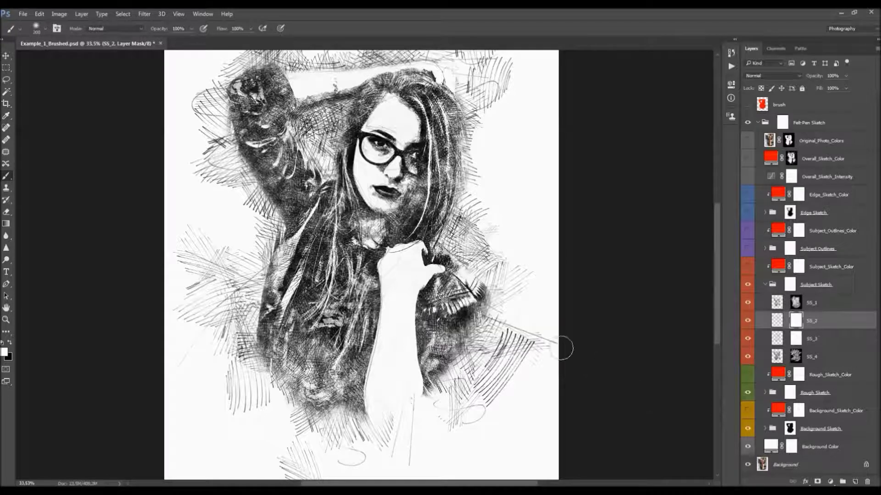
pyautogui.press('x')
pyautogui.press('[')
pyautogui.press('[')
pyautogui.press('[')
pyautogui.press('[')
# - Examine the Subject Sketch group's mask and its SS_3 and SS_1 layers against the portrait
pyautogui.click(796, 338)
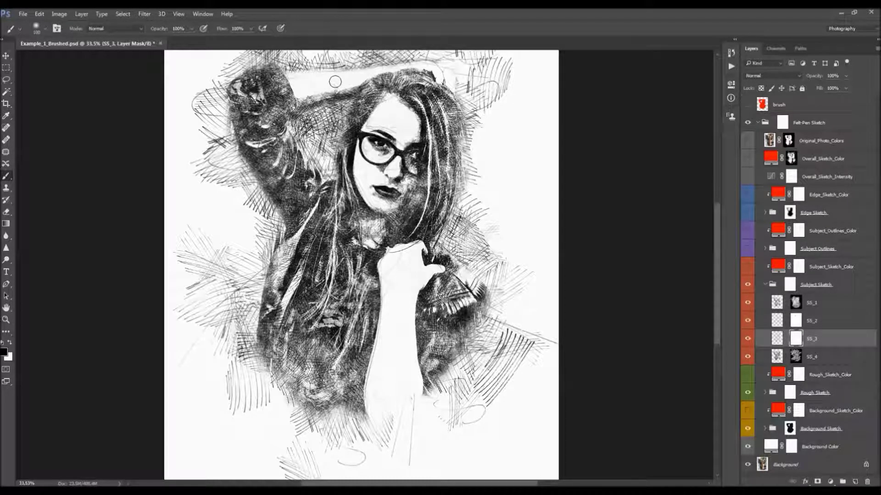
pyautogui.click(790, 285)
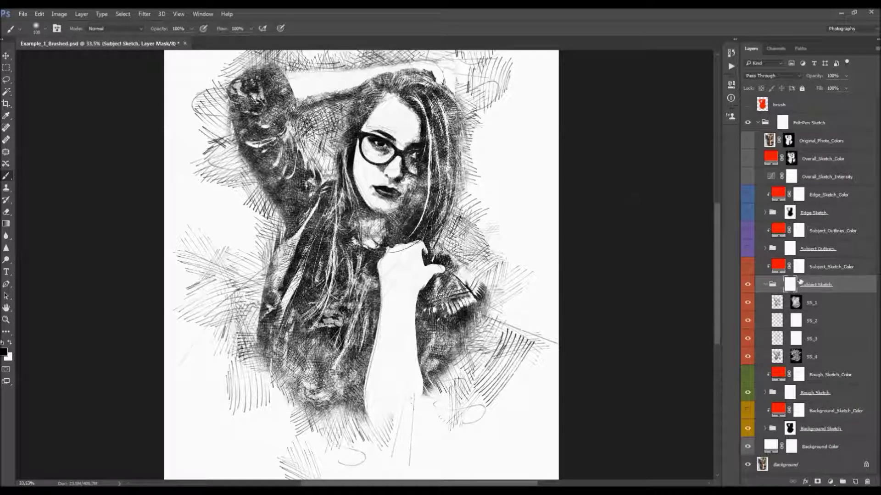
pyautogui.press('v')
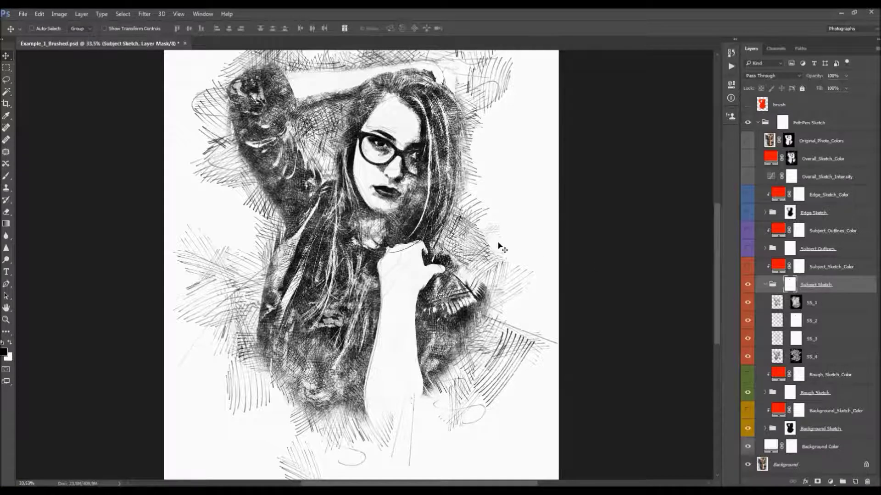
pyautogui.scroll(-3, 502, 248)
pyautogui.scroll(2, 503, 248)
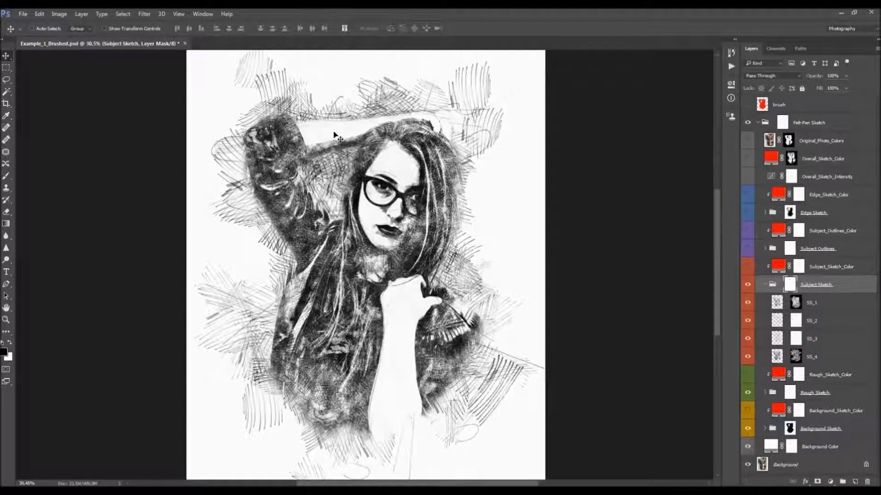
pyautogui.hotkey('alt', '[')
pyautogui.hotkey('alt', '[')
pyautogui.hotkey('alt', '[')
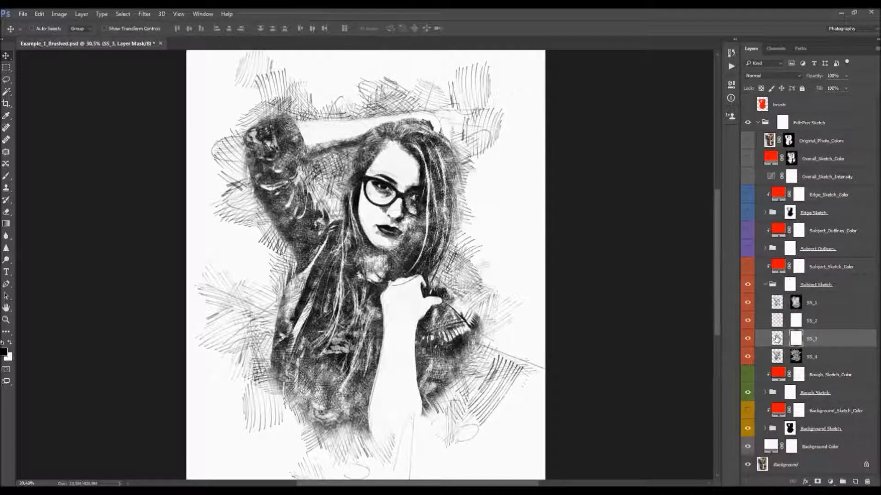
pyautogui.click(816, 302)
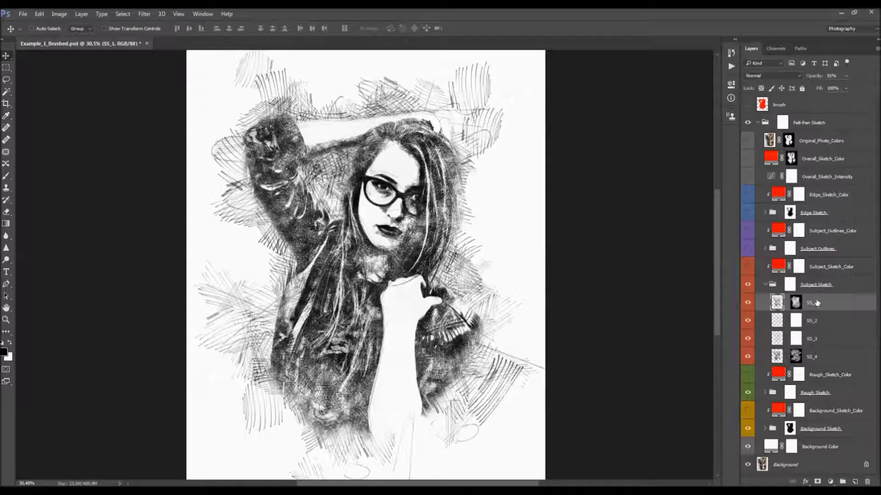
# - Collapse the Subject Sketch group and make the Subject Outlines group visible
pyautogui.click(764, 284)
pyautogui.click(815, 250)
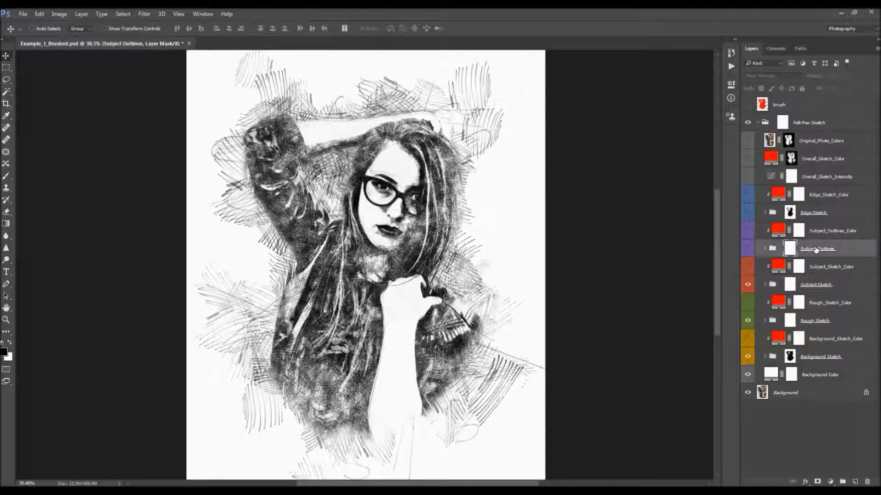
pyautogui.click(746, 250)
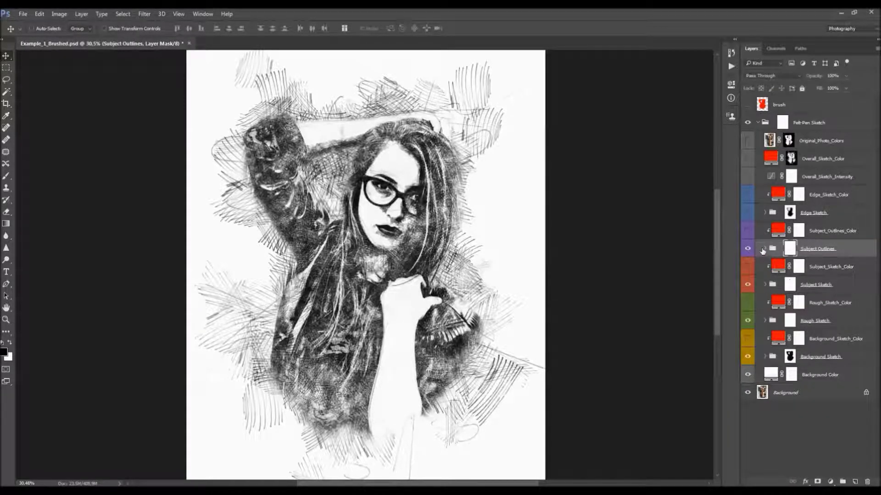
pyautogui.click(764, 249)
pyautogui.click(769, 250)
# - Hide the Subject Sketch, Rough Sketch and Background Sketch groups and expand the Subject Outlines group
pyautogui.moveTo(747, 284); pyautogui.dragTo(749, 361)
pyautogui.click(748, 254)
pyautogui.click(747, 252)
pyautogui.click(764, 249)
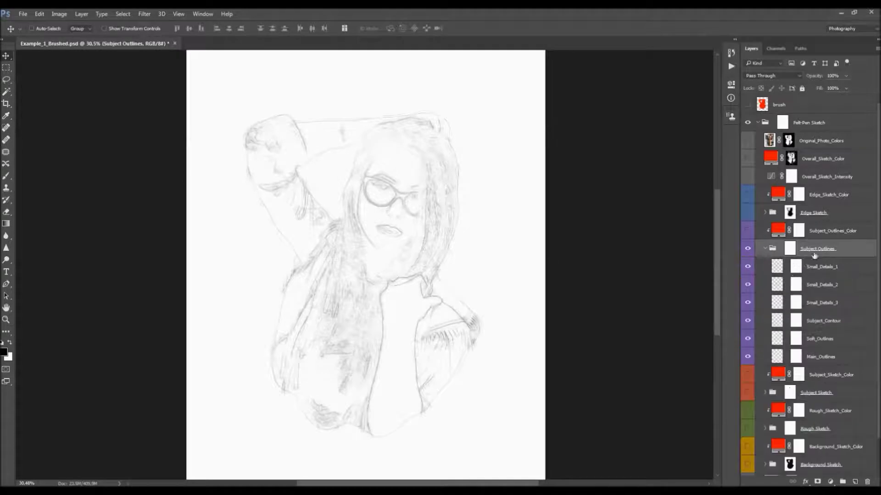
# - Compare the outlines with the Small_Details_1 layer hidden and shown
pyautogui.click(820, 268)
pyautogui.click(748, 266)
pyautogui.click(748, 266)
pyautogui.scroll(3, 416, 256)
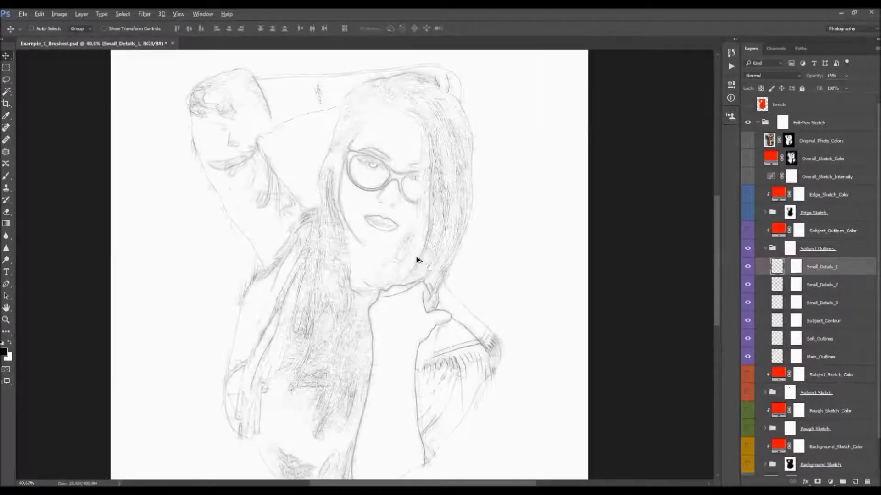
# - Select the Small_Details_1 to Small_Details_3 layers together and try adjusting their opacity
pyautogui.keyDown('shift'); pyautogui.click(820, 303); pyautogui.keyUp('shift')
pyautogui.moveTo(816, 79); pyautogui.dragTo(813, 79)
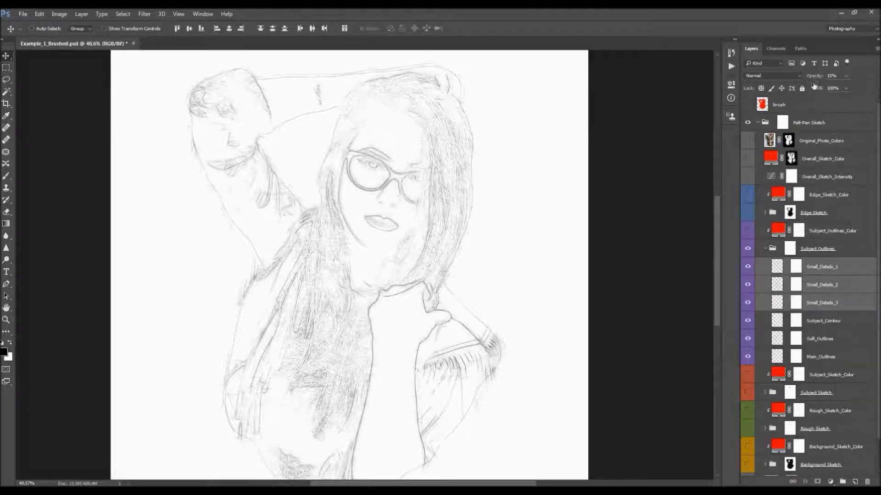
pyautogui.click(790, 250)
pyautogui.scroll(-2, 794, 264)
pyautogui.click(807, 270)
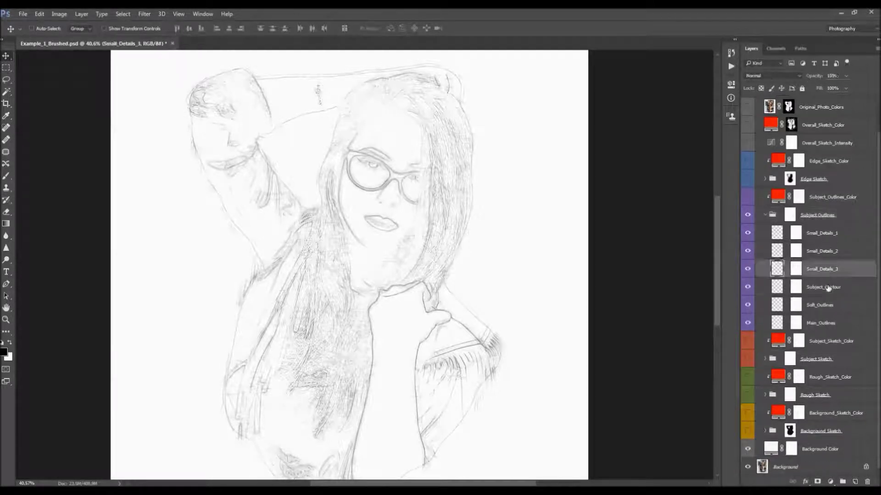
# - Compare the outlines with the Subject_Contour layer hidden and shown
pyautogui.click(810, 287)
pyautogui.scroll(-2, 496, 240)
pyautogui.scroll(1, 497, 239)
pyautogui.click(747, 287)
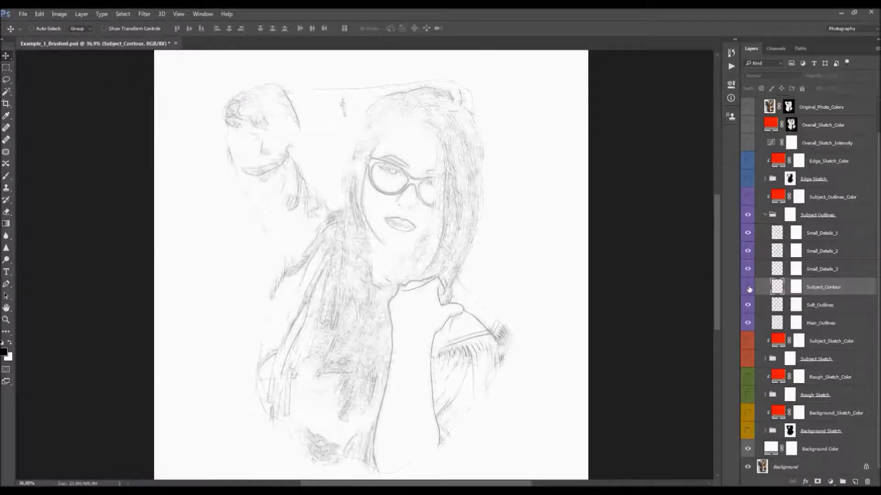
pyautogui.click(748, 287)
pyautogui.click(747, 288)
pyautogui.click(748, 287)
pyautogui.click(747, 287)
pyautogui.click(747, 287)
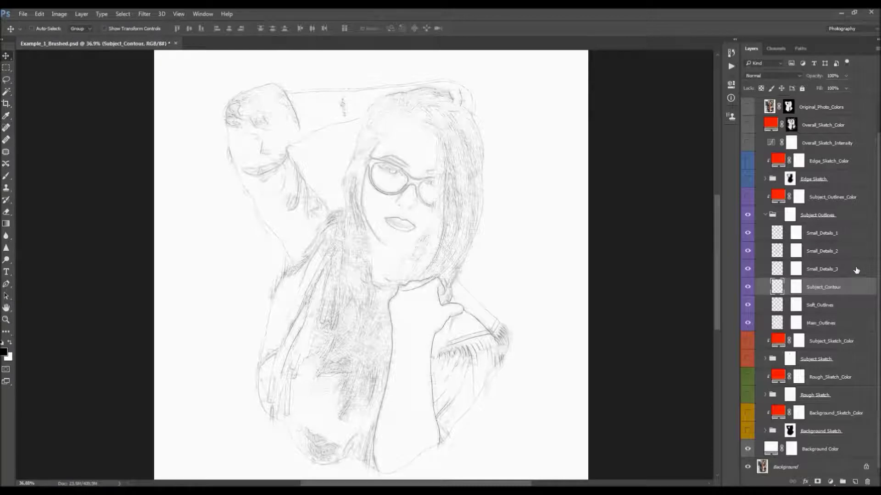
# - Set the Soft_Outlines layer's opacity to 59% and compare the outlines with that layer hidden and shown
pyautogui.click(830, 307)
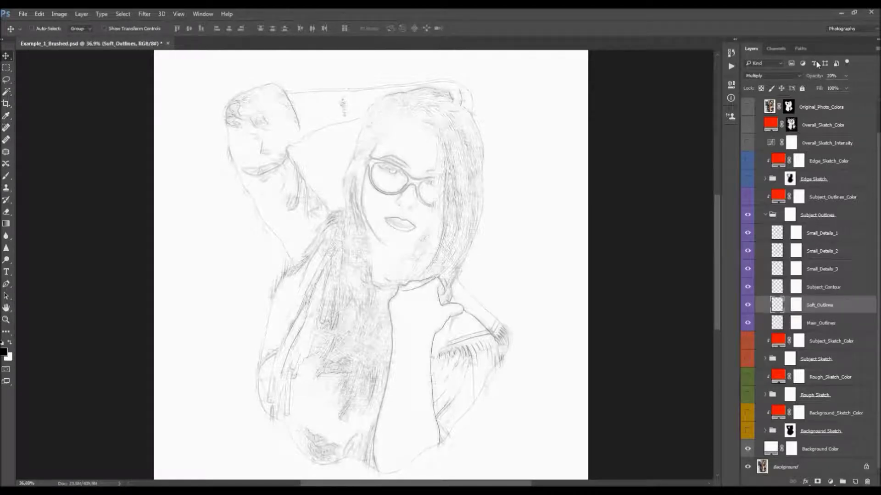
pyautogui.press('0')
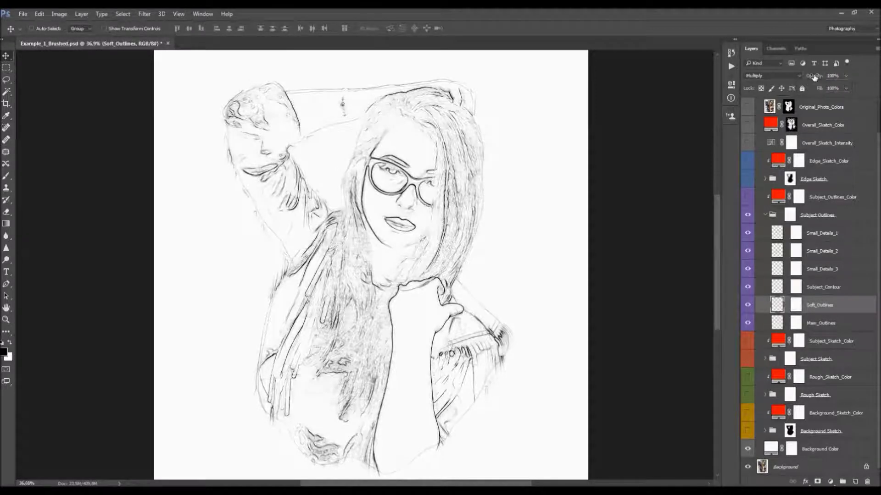
pyautogui.press('2')
pyautogui.moveTo(578, 128)
pyautogui.mouseDown()
pyautogui.moveTo(877, 143)
pyautogui.moveTo(256, 148)
pyautogui.moveTo(876, 150)
pyautogui.moveTo(502, 154)
pyautogui.mouseUp()
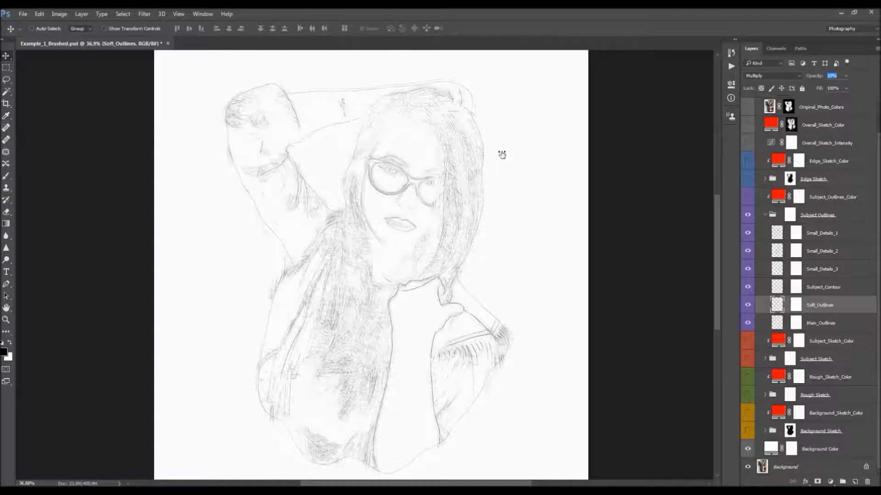
pyautogui.press('4')
pyautogui.moveTo(521, 160); pyautogui.dragTo(525, 162)
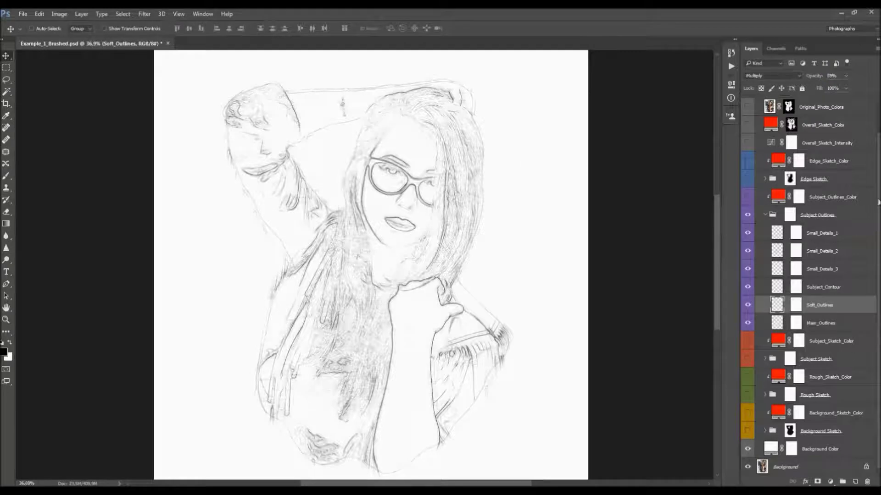
pyautogui.click(747, 305)
pyautogui.click(747, 305)
# - Set the Main_Outlines layer's opacity to 61%
pyautogui.click(821, 323)
pyautogui.moveTo(809, 77); pyautogui.dragTo(479, 129)
pyautogui.press('6')
pyautogui.press('1')
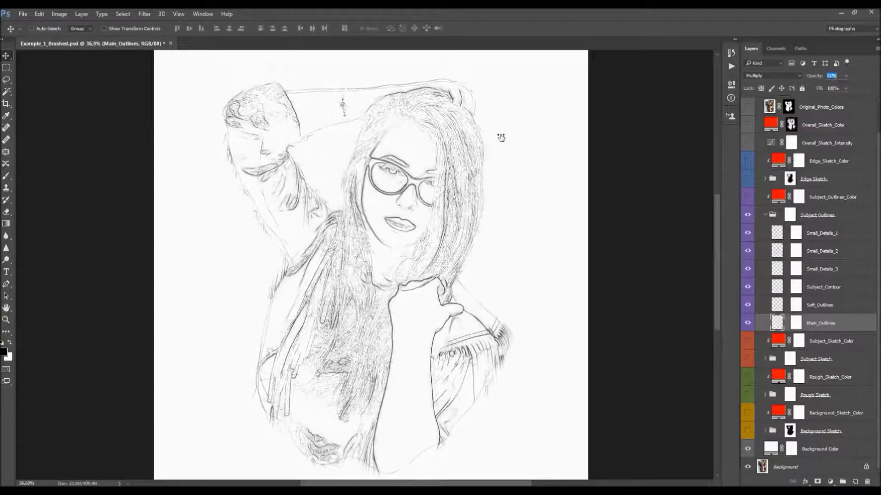
# - Show the Subject Sketch, Rough Sketch and Background Sketch groups again
pyautogui.scroll(-2, 407, 175)
pyautogui.scroll(1, 407, 175)
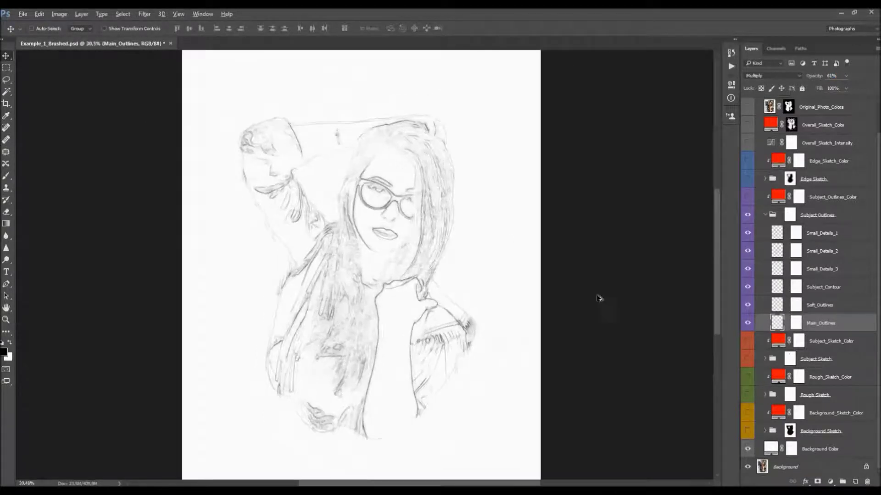
pyautogui.click(747, 359)
pyautogui.click(747, 399)
pyautogui.click(747, 430)
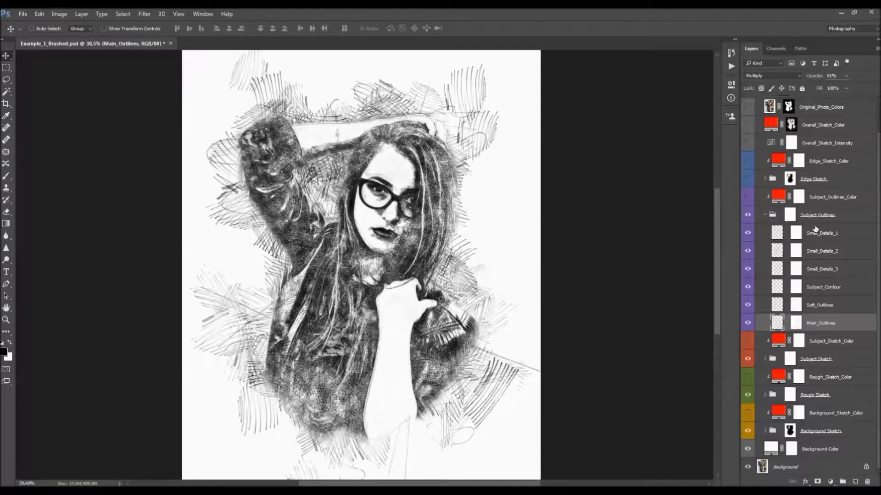
# - Compare the full sketch with the Subject Outlines group hidden and shown
pyautogui.click(752, 217)
pyautogui.click(752, 217)
pyautogui.click(751, 217)
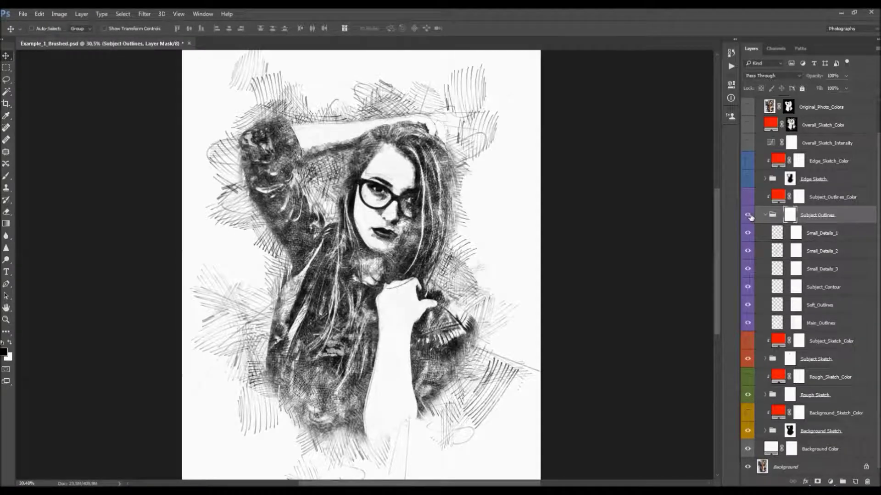
# - Show the Edge Sketch group, comparing the sketch with and without it, and expand the group
pyautogui.scroll(2, 798, 244)
pyautogui.click(827, 213)
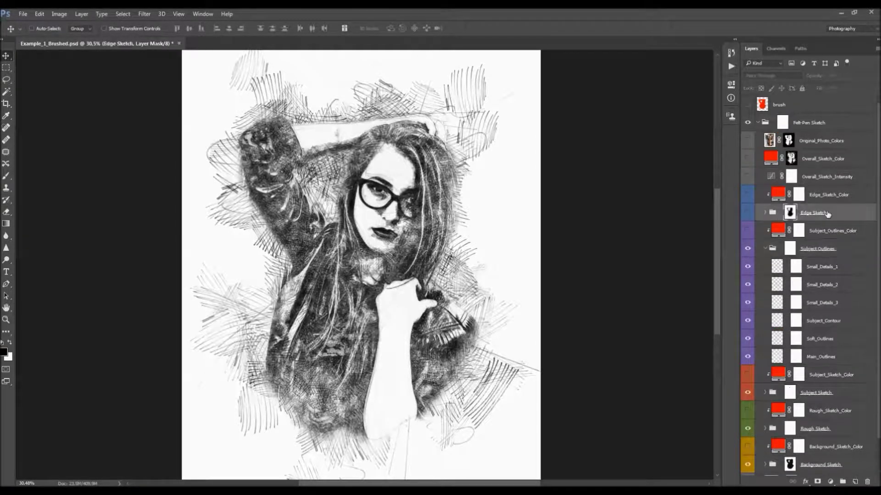
pyautogui.click(747, 214)
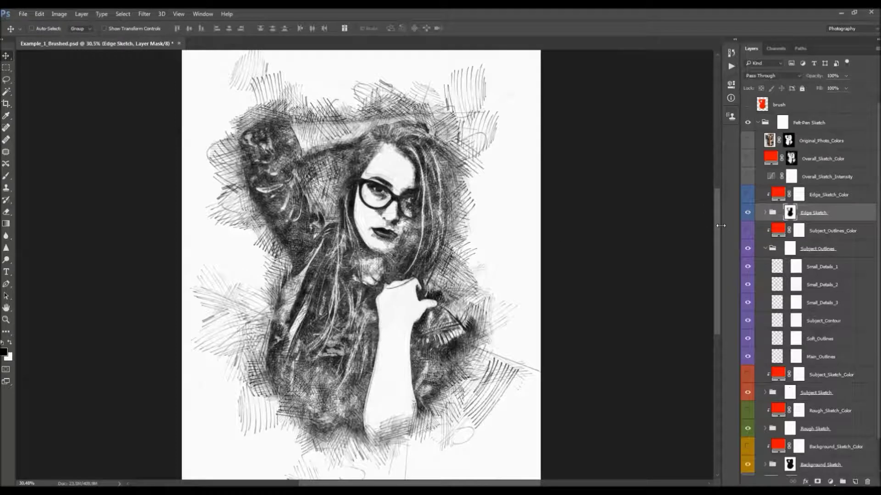
pyautogui.click(752, 213)
pyautogui.click(751, 214)
pyautogui.click(768, 214)
pyautogui.click(747, 213)
pyautogui.click(747, 213)
pyautogui.click(765, 214)
# - Compare the sketch with the Edge Sketch group's layer mask disabled and enabled
pyautogui.click(789, 213)
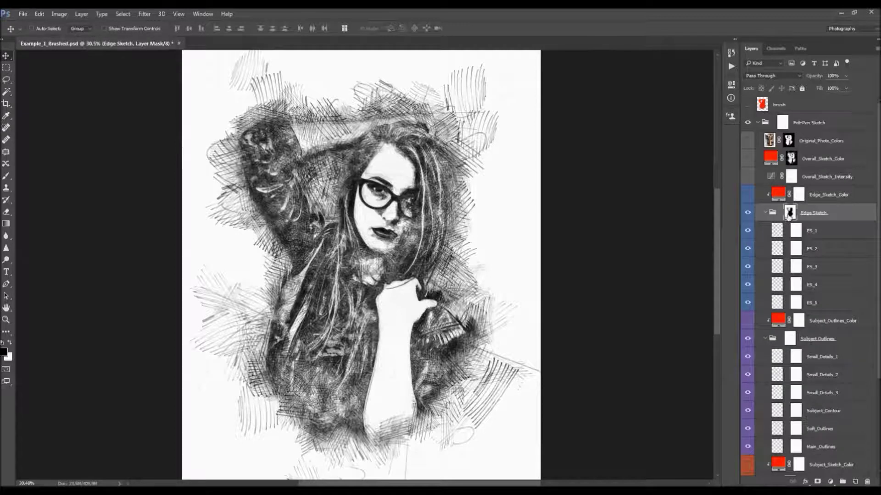
pyautogui.keyDown('shift'); pyautogui.click(789, 213); pyautogui.keyUp('shift')
pyautogui.keyDown('shift'); pyautogui.click(789, 214); pyautogui.keyUp('shift')
pyautogui.keyDown('shift'); pyautogui.click(790, 214); pyautogui.keyUp('shift')
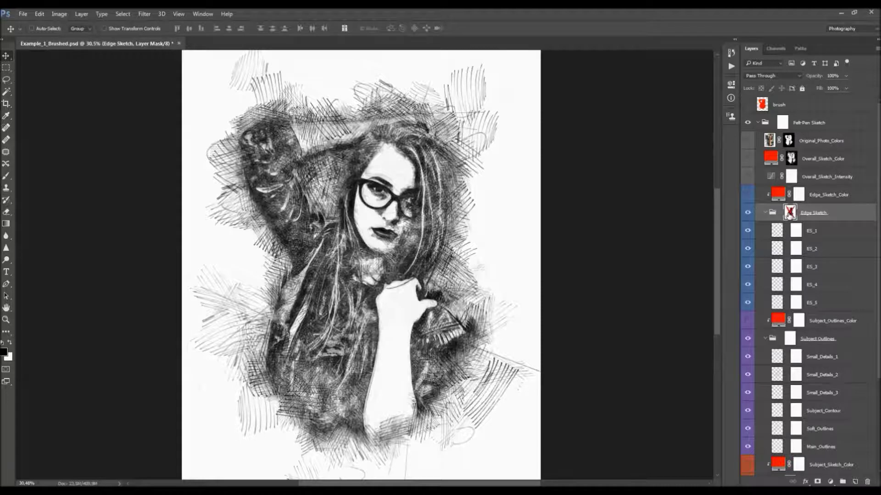
pyautogui.keyDown('shift'); pyautogui.click(789, 214); pyautogui.keyUp('shift')
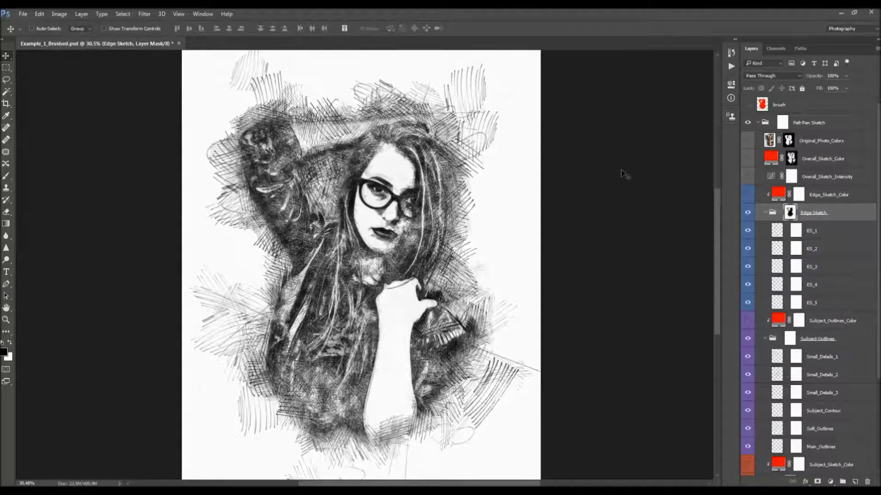
# - Try moving the ES_1 layer's strokes to other positions and undo each move
pyautogui.click(820, 231)
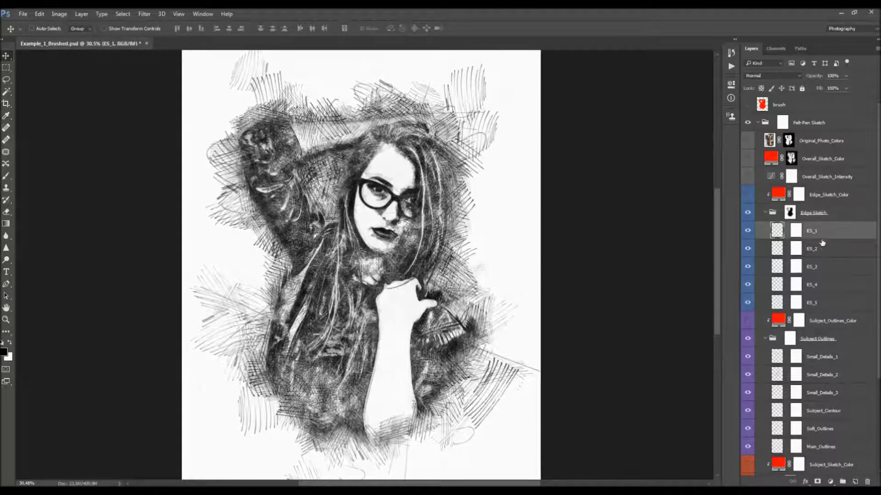
pyautogui.moveTo(414, 172); pyautogui.dragTo(372, 112)
pyautogui.hotkey('ctrl', 'z')
pyautogui.moveTo(413, 179)
pyautogui.mouseDown()
pyautogui.moveTo(400, 158)
pyautogui.moveTo(382, 152)
pyautogui.mouseUp()
pyautogui.hotkey('ctrl', 'z')
# - Paint black on the ES_1 layer's mask with a 300 px brush to hide its strokes over the raised arm
pyautogui.click(796, 231)
pyautogui.press('b')
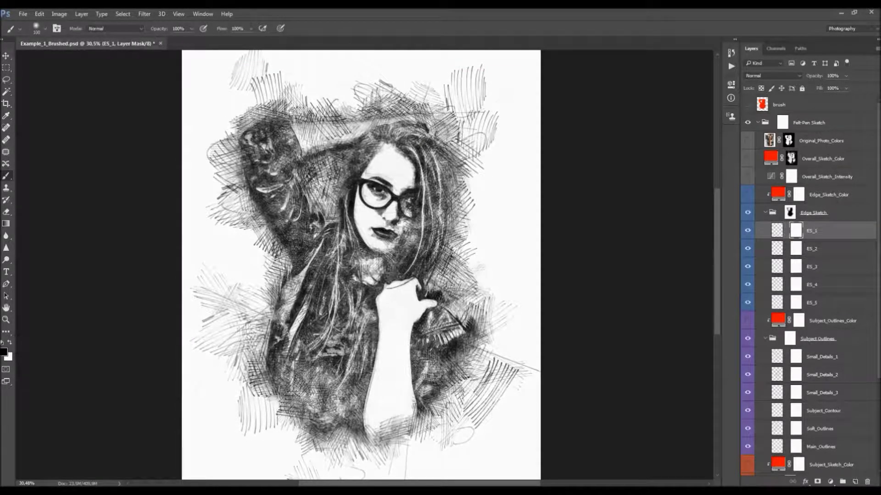
pyautogui.click(748, 231)
pyautogui.click(747, 231)
pyautogui.press(']')
pyautogui.press(']')
pyautogui.press(']')
pyautogui.press(']')
pyautogui.press(']')
pyautogui.moveTo(325, 145)
pyautogui.mouseDown()
pyautogui.moveTo(342, 133)
pyautogui.moveTo(319, 135)
pyautogui.mouseUp()
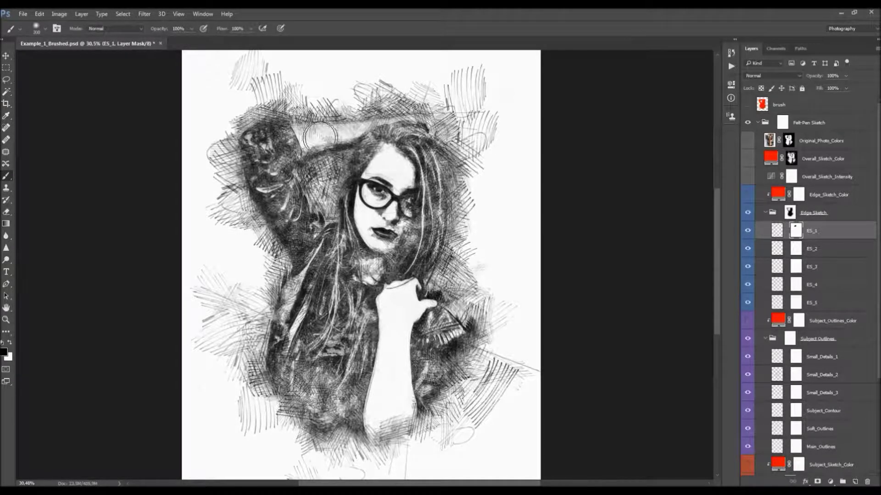
pyautogui.press('v')
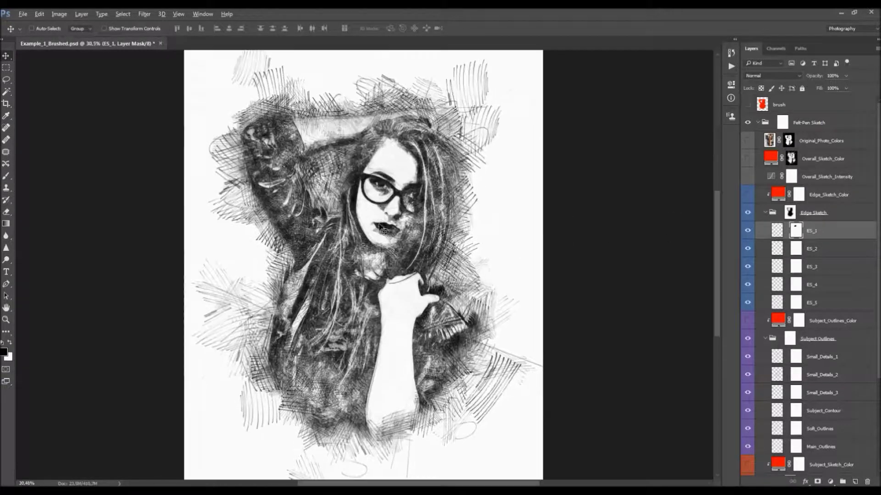
# - Collapse the Edge Sketch group and add a new layer above Small_Details_1 in the Subject Outlines group
pyautogui.press('ctrl')
pyautogui.click(766, 214)
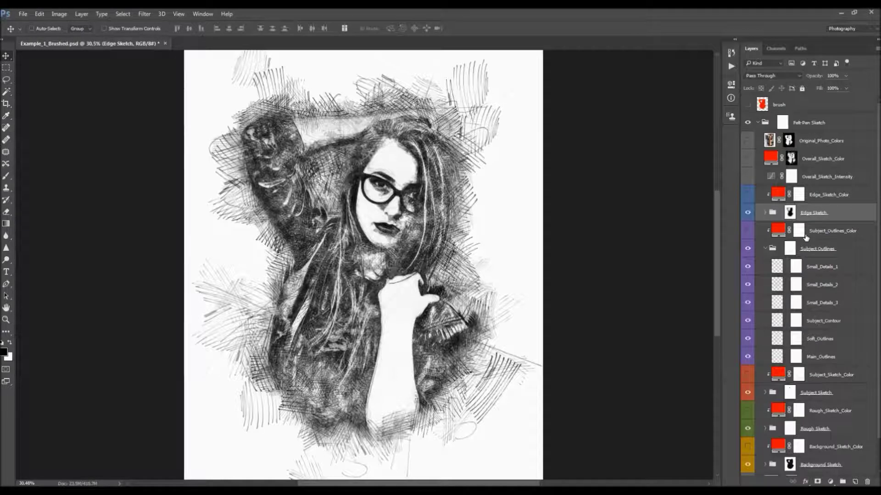
pyautogui.click(820, 270)
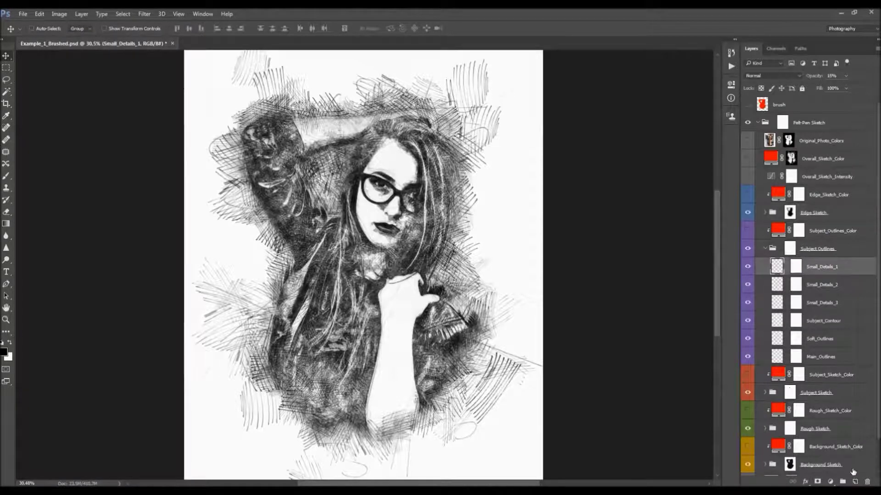
pyautogui.click(855, 481)
# - Try painting sketch strokes over the subject on the new layer with a 400 px sketch brush and undo them
pyautogui.press('b')
pyautogui.rightClick(469, 250)
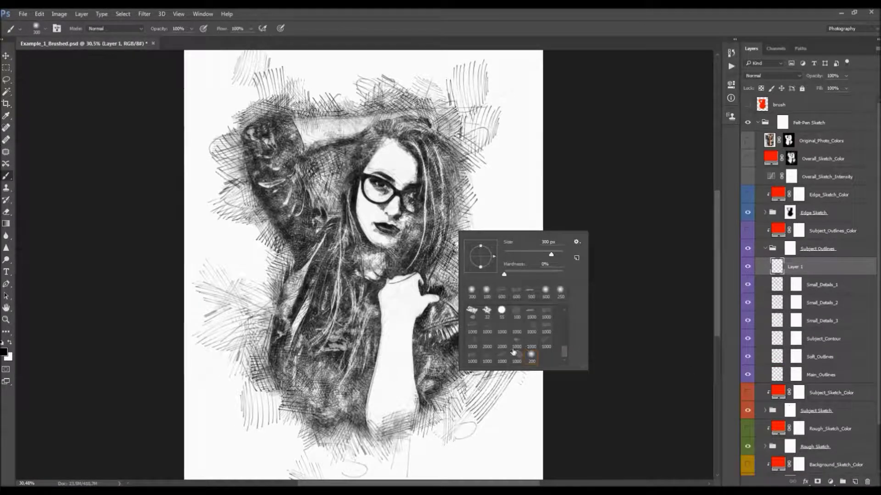
pyautogui.doubleClick(511, 312)
pyautogui.rightClick(505, 281)
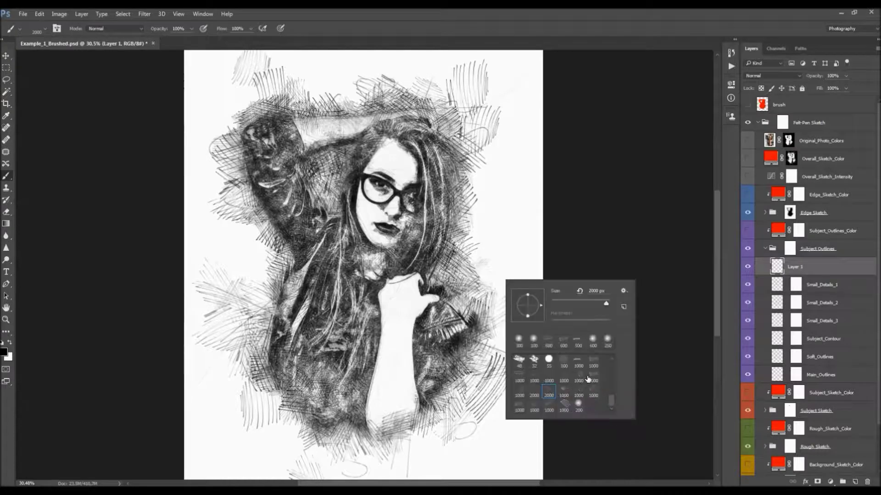
pyautogui.doubleClick(589, 380)
pyautogui.press('[')
pyautogui.press('[')
pyautogui.press('[')
pyautogui.press('[')
pyautogui.press('[')
pyautogui.press('[')
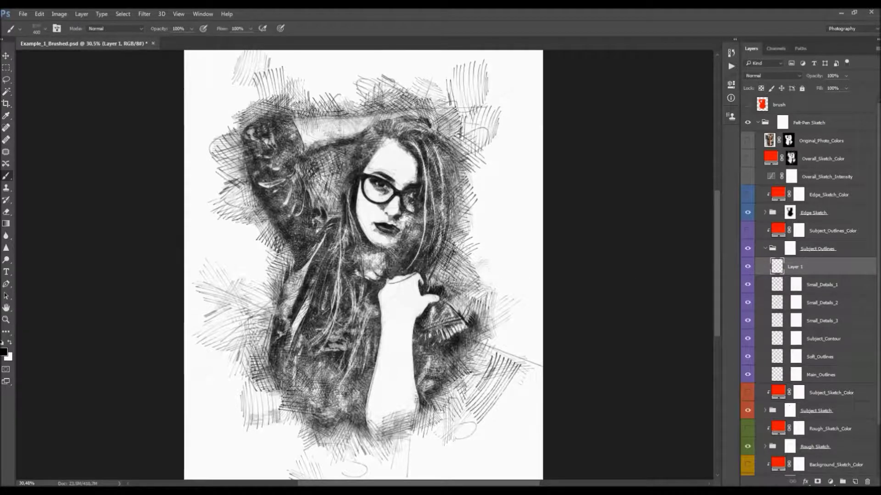
pyautogui.moveTo(296, 443)
pyautogui.mouseDown()
pyautogui.moveTo(298, 431)
pyautogui.moveTo(363, 450)
pyautogui.moveTo(463, 394)
pyautogui.moveTo(461, 278)
pyautogui.mouseUp()
pyautogui.hotkey('ctrl', 'z')
pyautogui.press('v')
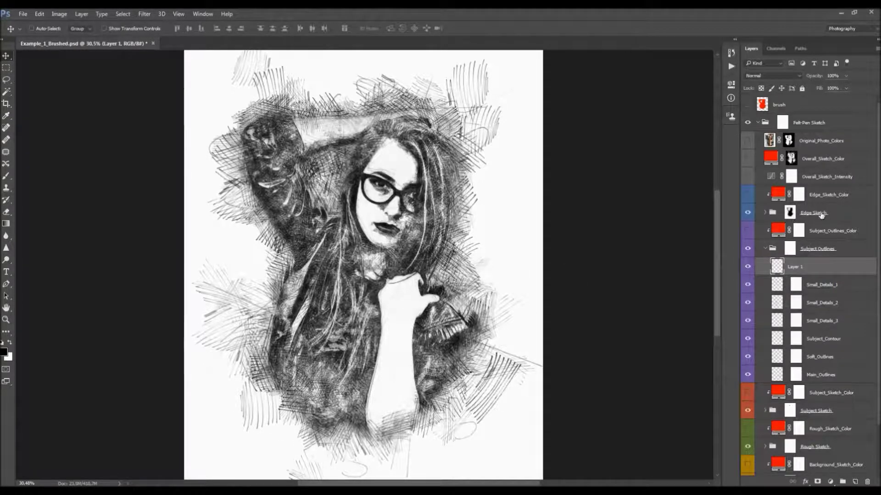
# - Collapse the Subject Outlines group and select each sketch color layer in turn, from Background_Sketch_Color to Edge_Sketch_Color
pyautogui.click(764, 248)
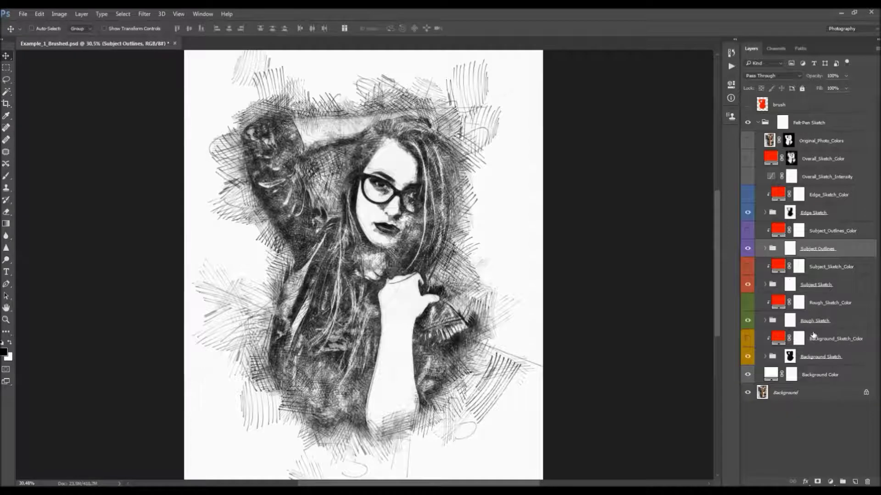
pyautogui.click(814, 338)
pyautogui.click(821, 306)
pyautogui.click(820, 267)
pyautogui.click(821, 231)
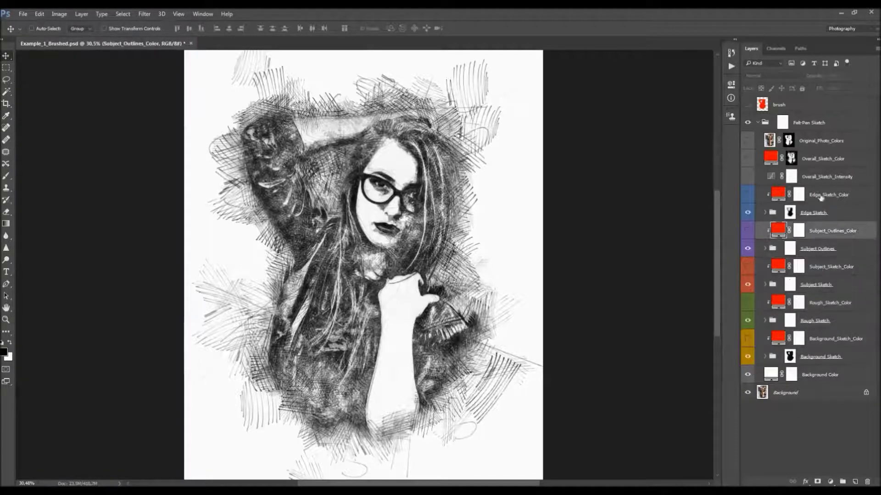
pyautogui.click(820, 195)
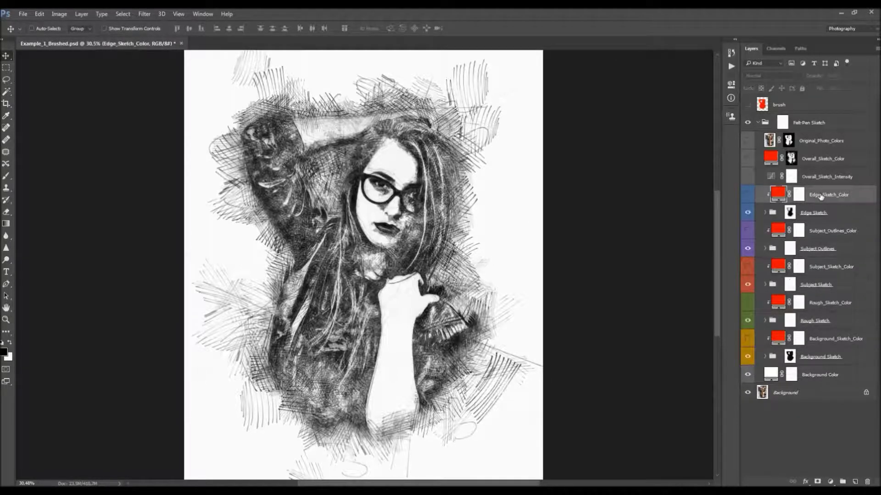
# - Preview the Edge_Sketch_Color, Subject_Outlines_Color, Subject_Sketch_Color and Rough_Sketch_Color layers one at a time, hiding each again
pyautogui.click(748, 195)
pyautogui.click(748, 195)
pyautogui.click(747, 230)
pyautogui.click(748, 231)
pyautogui.click(747, 266)
pyautogui.click(747, 267)
pyautogui.click(747, 303)
pyautogui.click(747, 303)
# - Show the Overall_Sketch_Intensity layer, try different opacities for it, and hide it again
pyautogui.scroll(1, 370, 208)
pyautogui.scroll(-1, 420, 265)
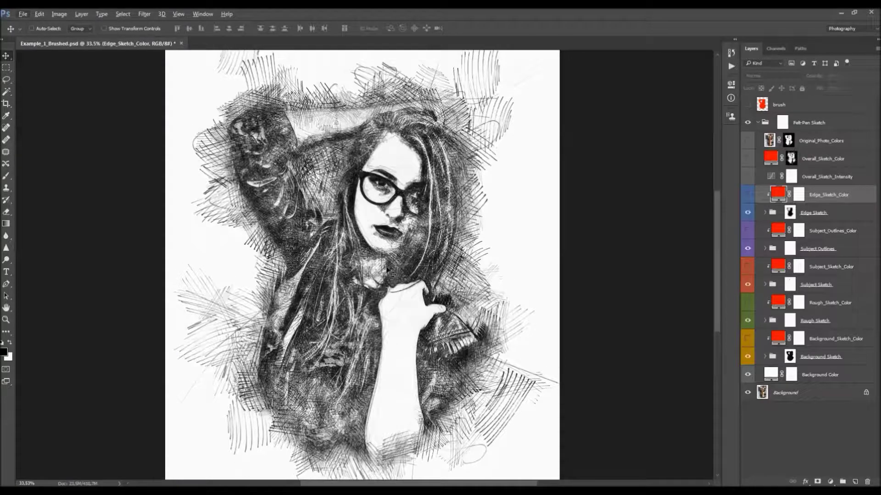
pyautogui.scroll(-1, 398, 101)
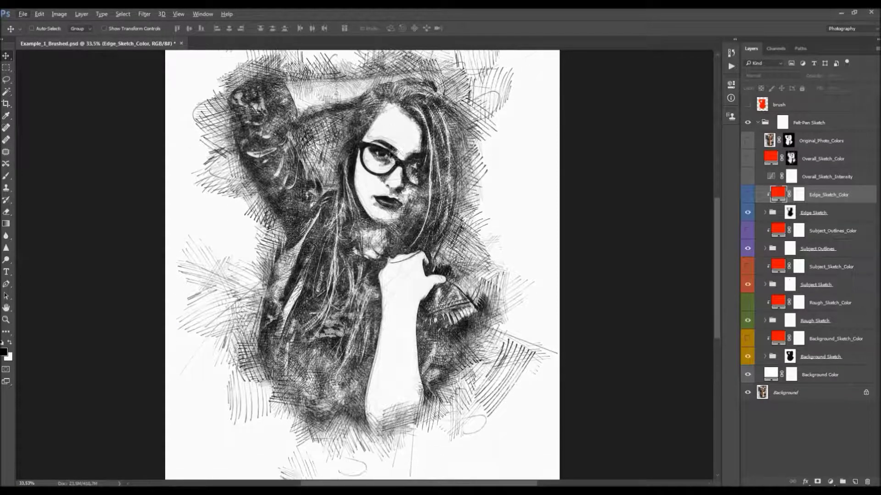
pyautogui.click(821, 180)
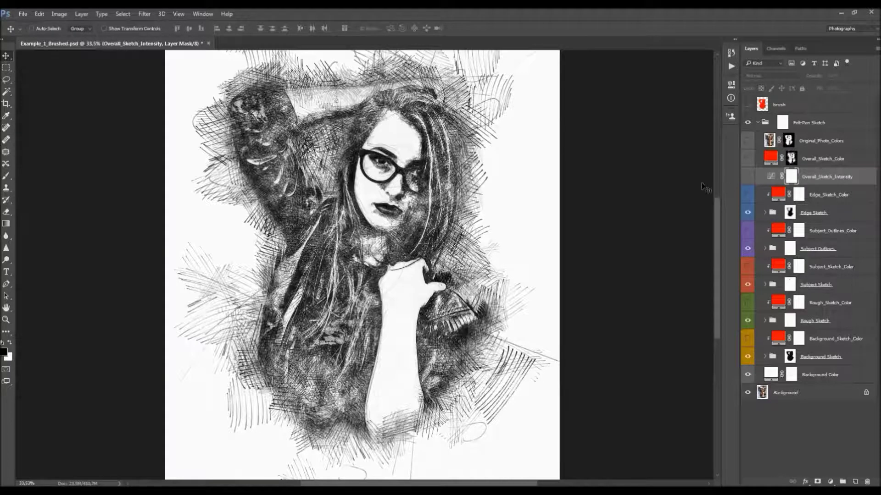
pyautogui.scroll(1, 709, 189)
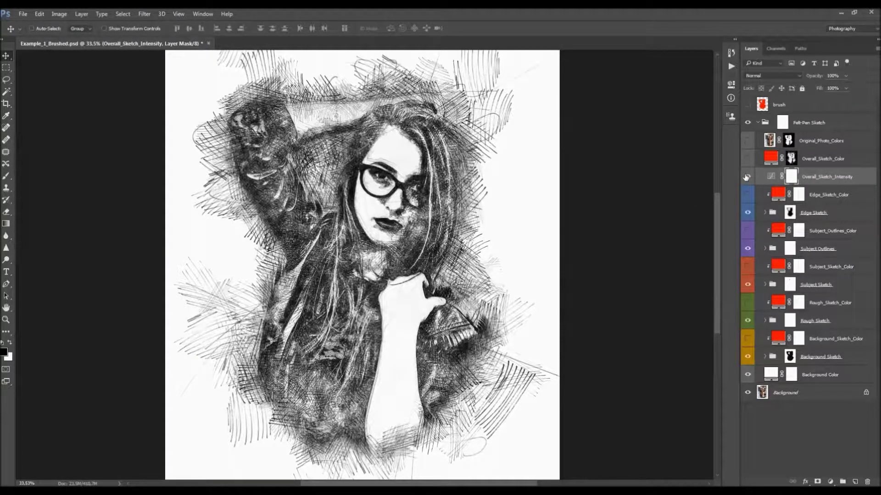
pyautogui.click(747, 176)
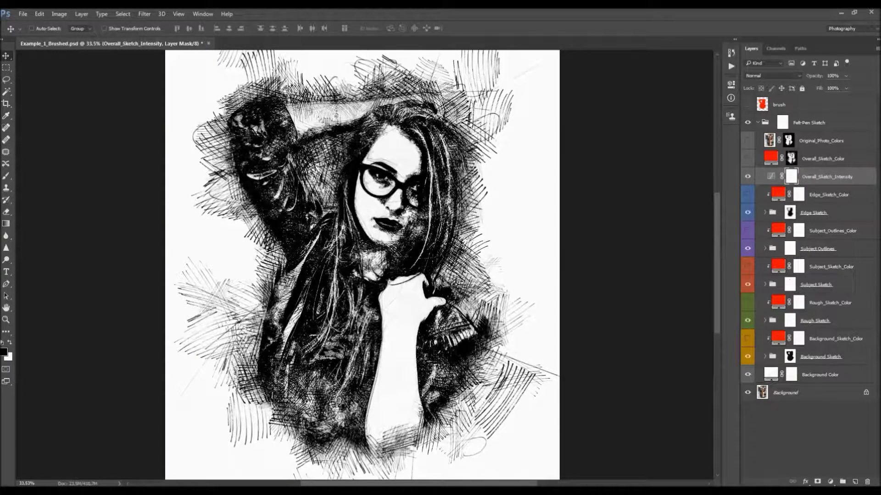
pyautogui.moveTo(817, 79)
pyautogui.mouseDown()
pyautogui.moveTo(581, 94)
pyautogui.moveTo(620, 97)
pyautogui.moveTo(588, 100)
pyautogui.moveTo(601, 101)
pyautogui.mouseUp()
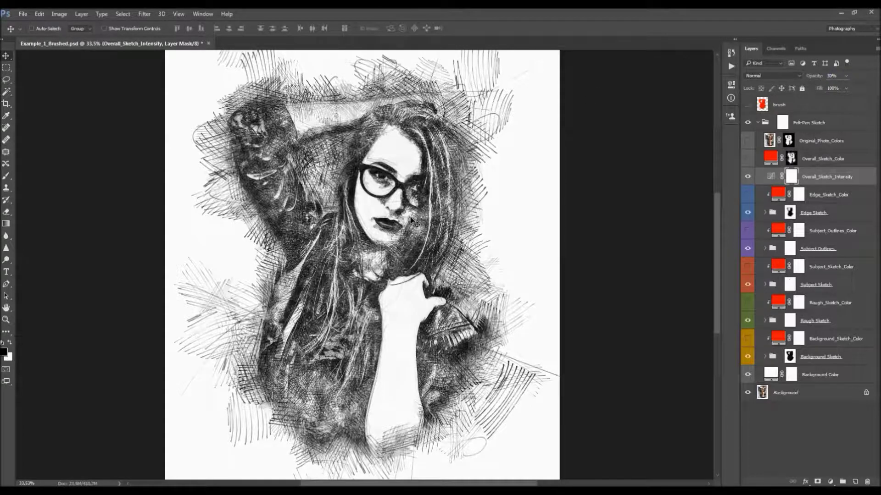
pyautogui.click(818, 79)
pyautogui.moveTo(821, 79); pyautogui.dragTo(585, 104)
pyautogui.click(747, 176)
# - Show the Overall_Sketch_Color layer and compare the sketch with that layer's mask disabled and enabled
pyautogui.click(829, 161)
pyautogui.click(747, 158)
pyautogui.scroll(-2, 440, 170)
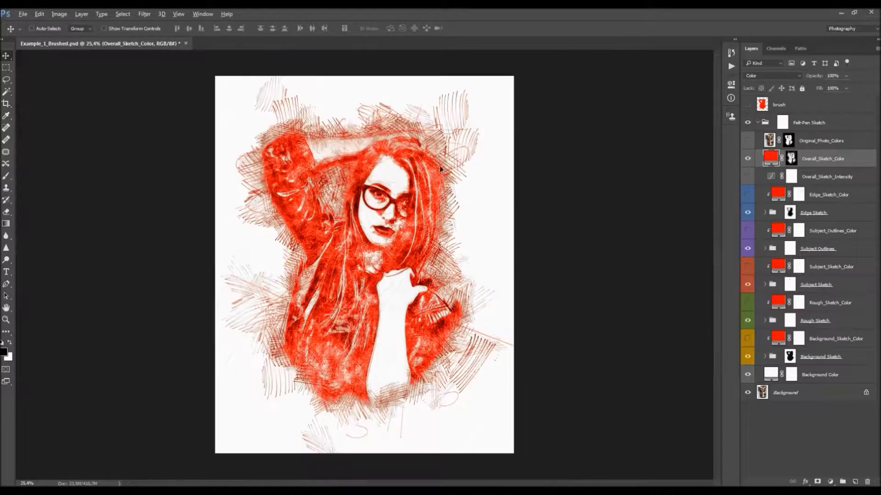
pyautogui.scroll(1, 440, 170)
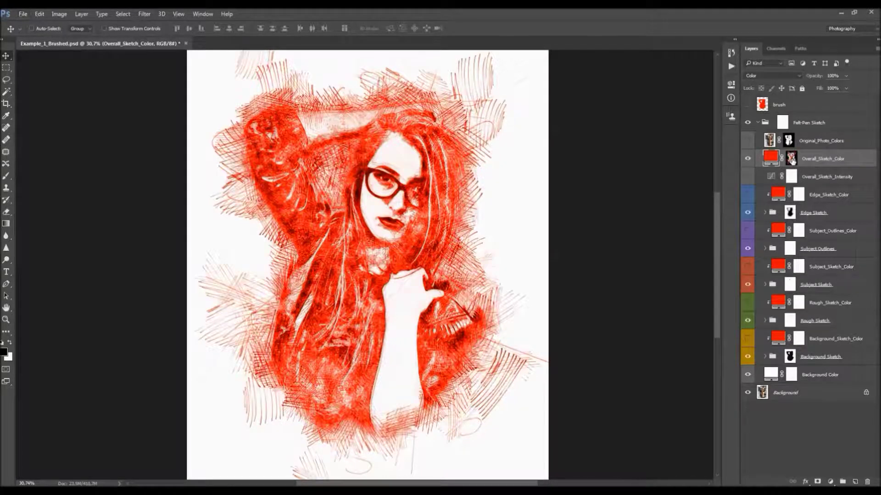
pyautogui.click(790, 158)
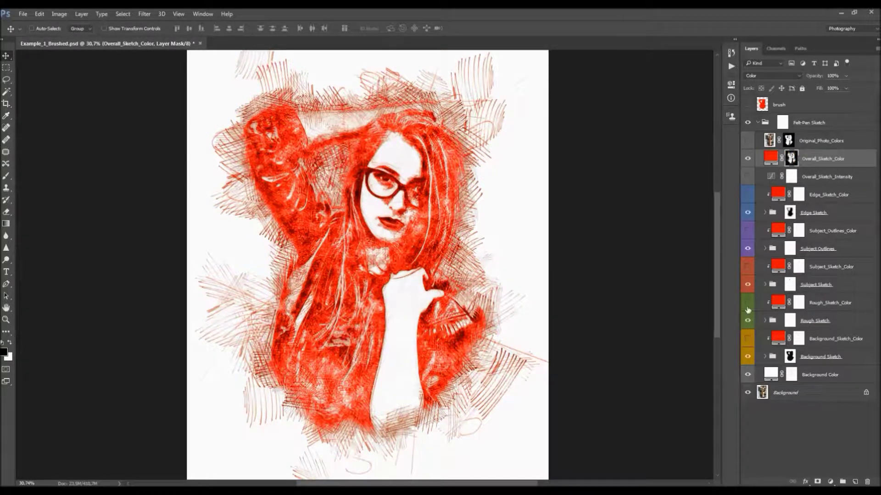
# - Try a bright blue Background Color fill and compare the sketch with the Overall_Sketch_Color mask disabled and enabled
pyautogui.doubleClick(772, 374)
pyautogui.click(566, 196)
pyautogui.click(560, 146)
pyautogui.click(653, 140)
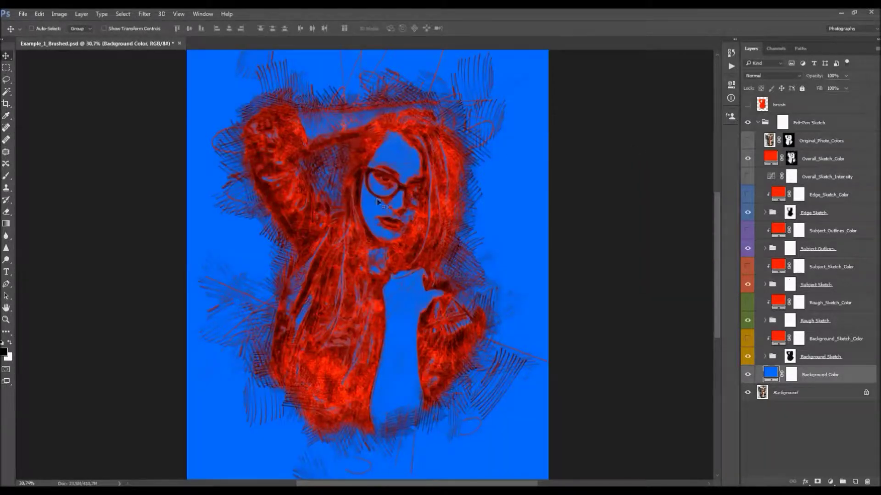
pyautogui.click(806, 157)
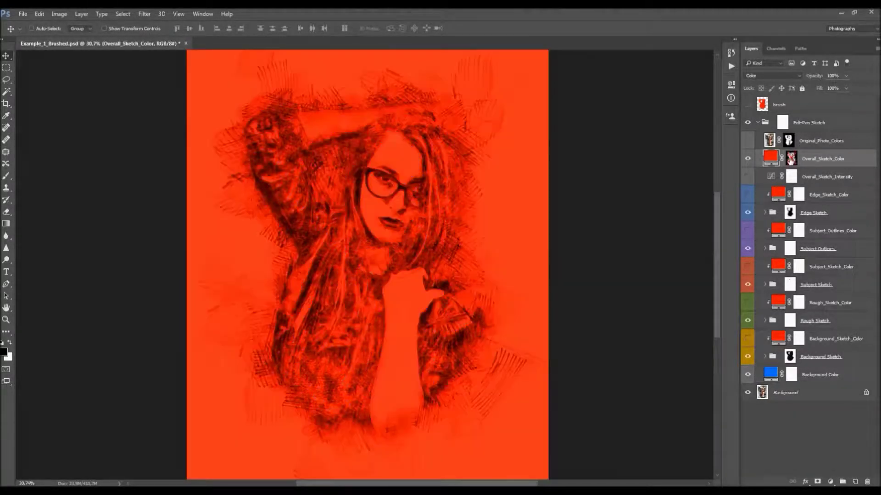
pyautogui.click(792, 158)
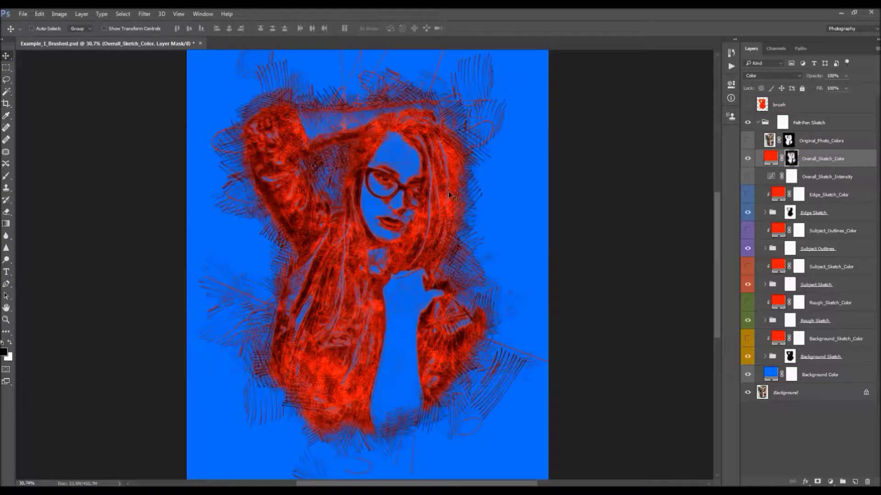
# - Set the Background Color fill to white and inspect the sketch up close with the Overall_Sketch_Color mask disabled
pyautogui.doubleClick(770, 376)
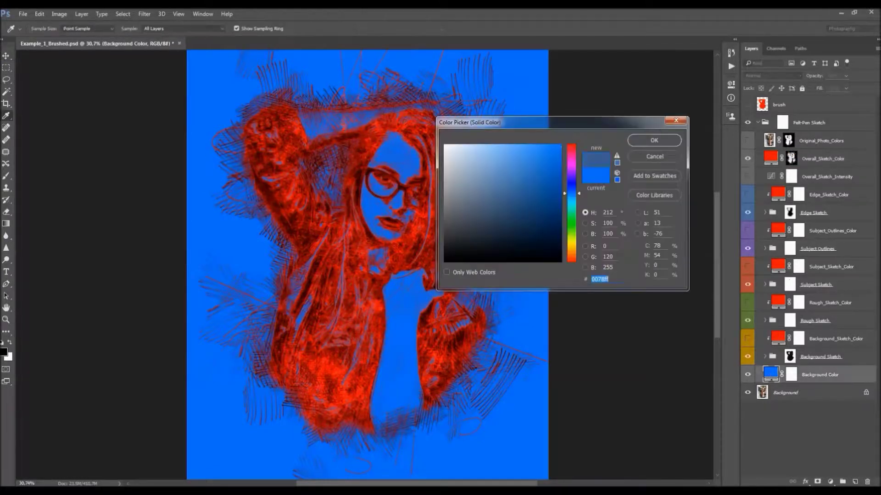
pyautogui.click(446, 144)
pyautogui.click(653, 141)
pyautogui.click(815, 162)
pyautogui.scroll(1, 424, 143)
pyautogui.scroll(3, 487, 97)
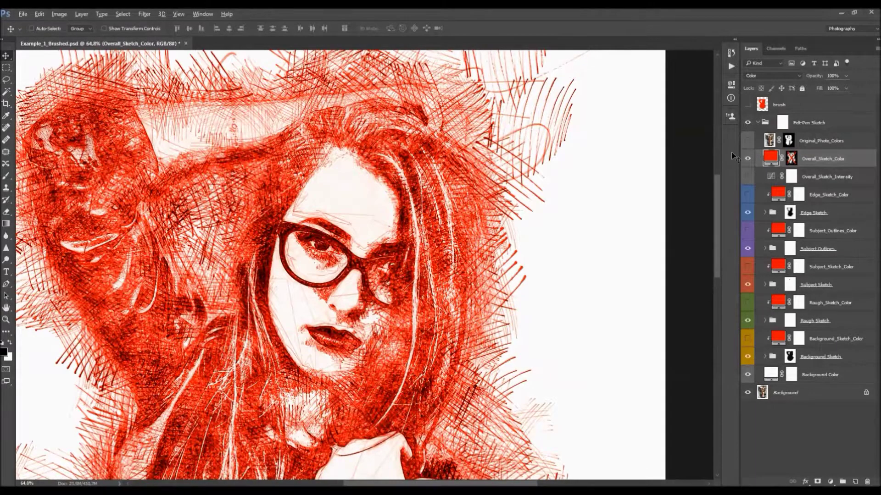
# - Show the Original_Photo_Colors layer over the sketch and hide the Overall_Sketch_Color layer
pyautogui.click(819, 144)
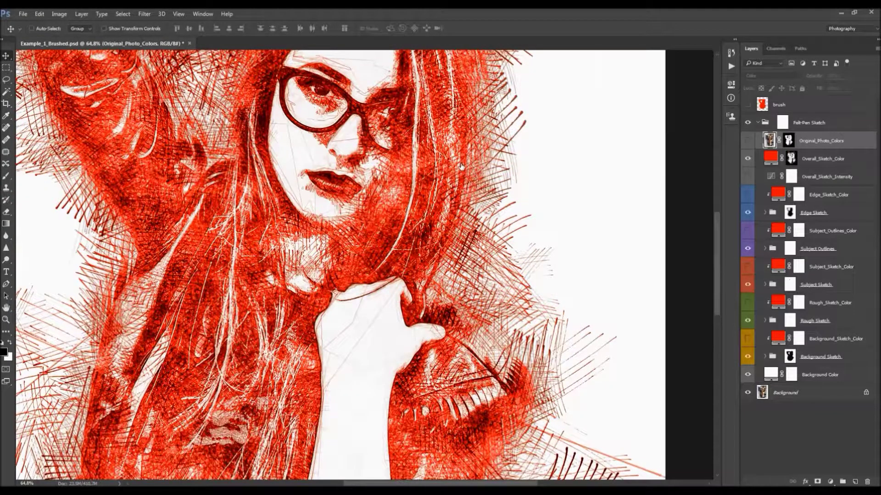
pyautogui.scroll(-1, 461, 166)
pyautogui.scroll(-1, 485, 237)
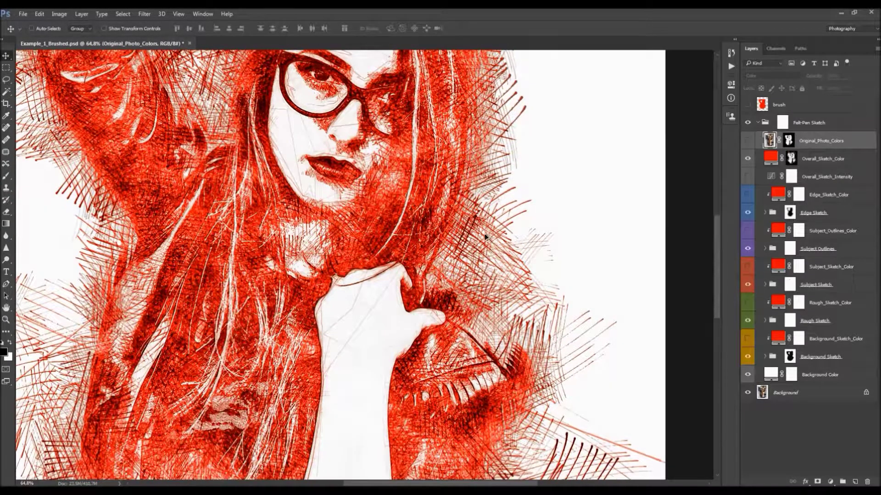
pyautogui.scroll(-4, 486, 237)
pyautogui.click(748, 141)
pyautogui.click(748, 141)
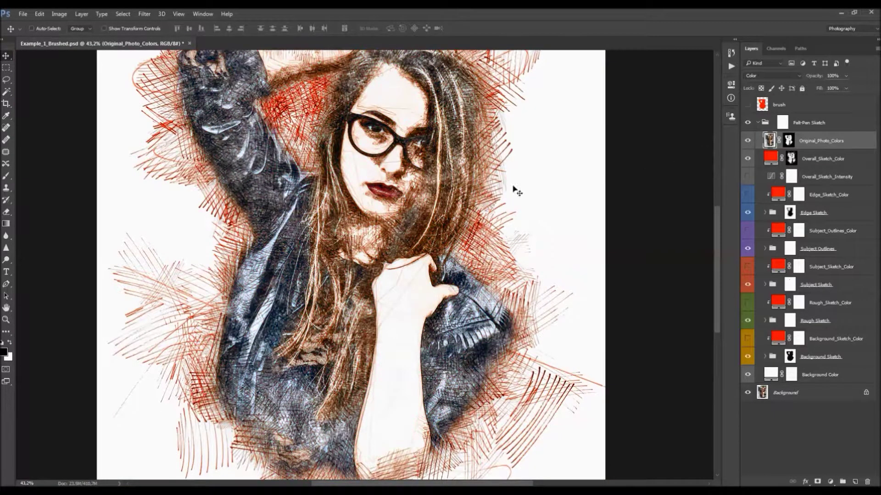
pyautogui.hotkey('ctrl', '0')
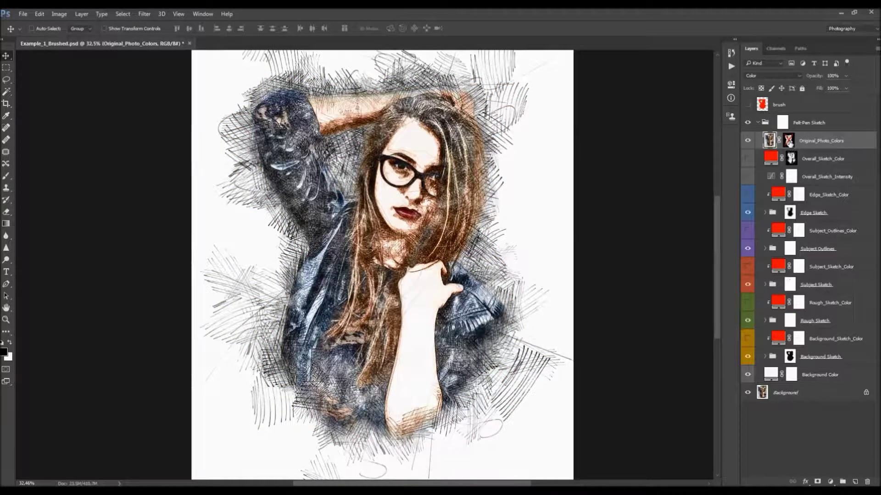
# - Compare the sketch with the Original_Photo_Colors mask enabled and disabled, checking the brushed area, and hide that layer
pyautogui.click(788, 141)
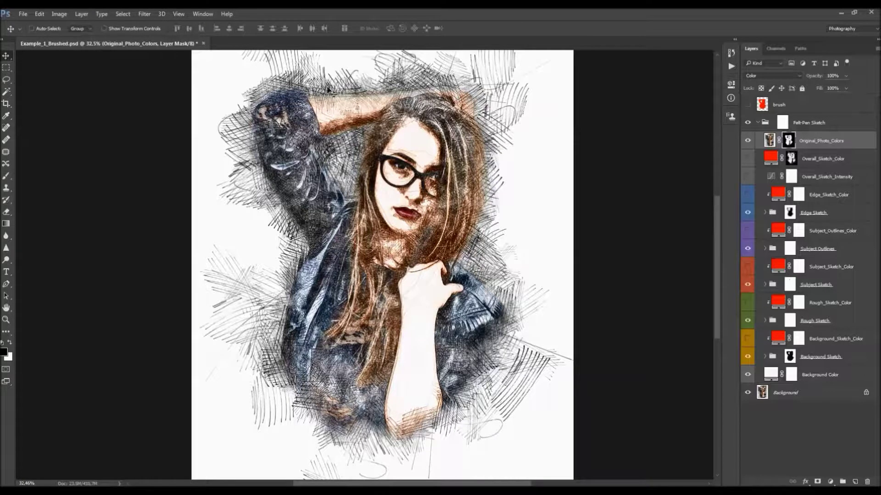
pyautogui.keyDown('ctrl'); pyautogui.click(762, 105); pyautogui.keyUp('ctrl')
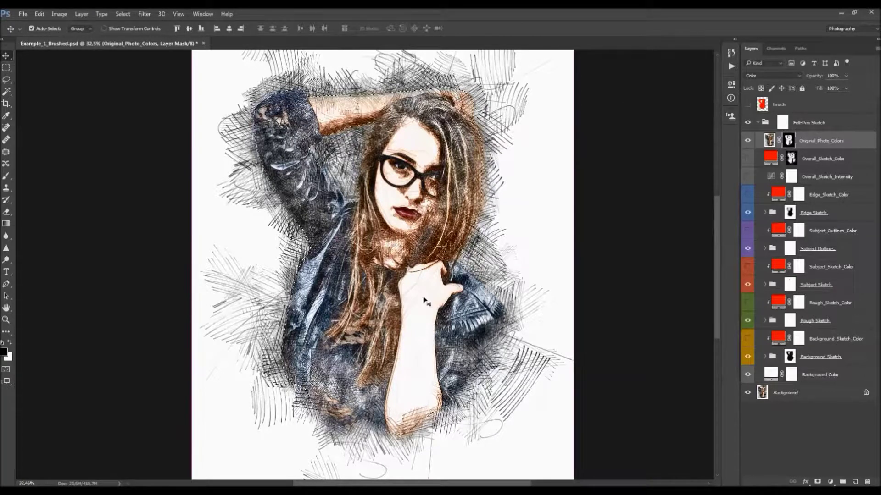
pyautogui.hotkey('ctrl', 'd')
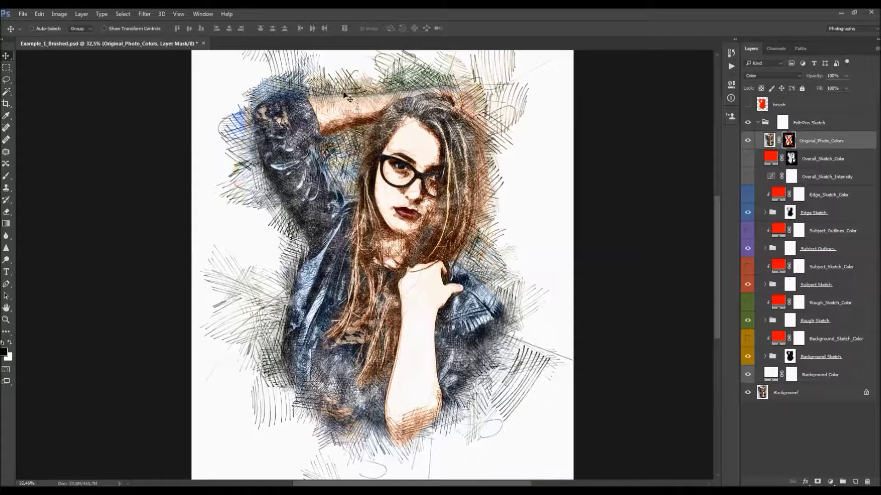
pyautogui.keyDown('shift'); pyautogui.click(792, 142); pyautogui.keyUp('shift')
pyautogui.click(751, 141)
pyautogui.moveTo(429, 180); pyautogui.dragTo(404, 206)
pyautogui.scroll(-2, 404, 209)
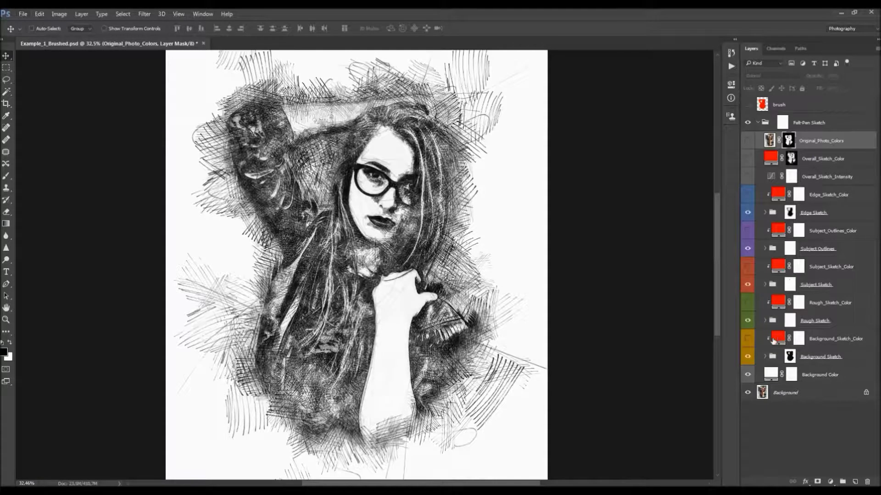
# - Show the Background_Sketch_Color layer and set its fill to purple with RGB 96, 0, 140
pyautogui.doubleClick(779, 338)
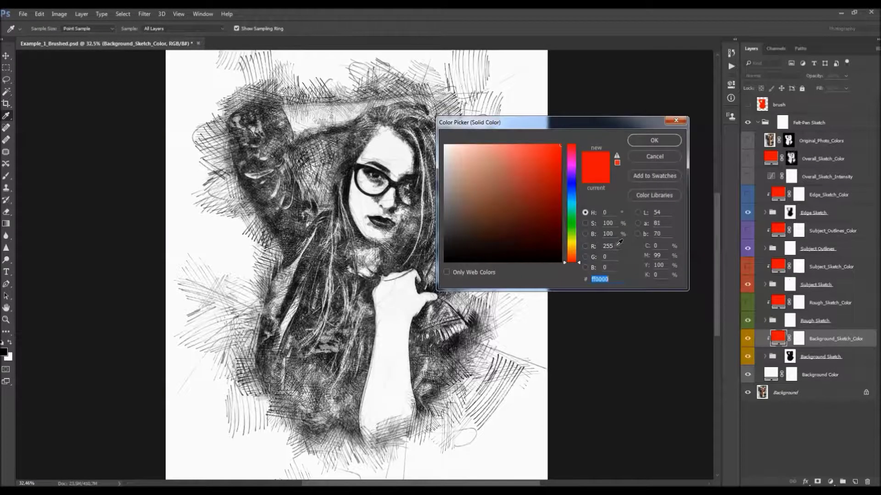
pyautogui.moveTo(614, 246); pyautogui.dragTo(586, 249)
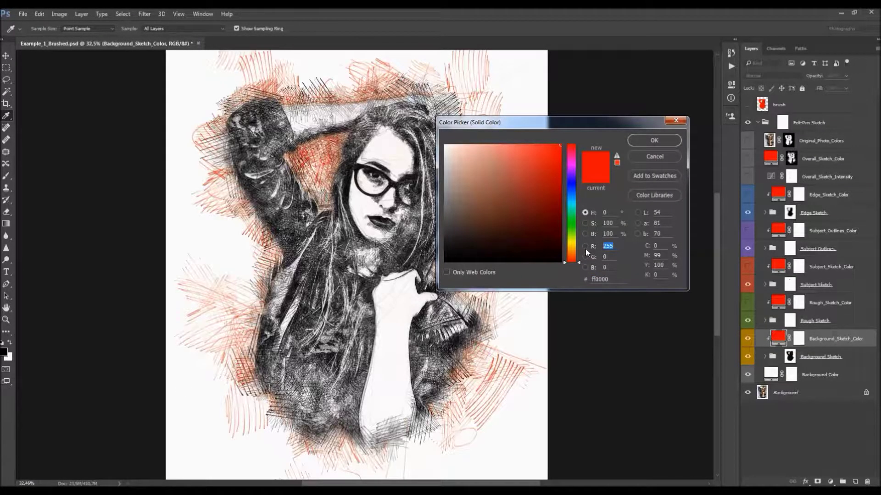
pyautogui.write('96')
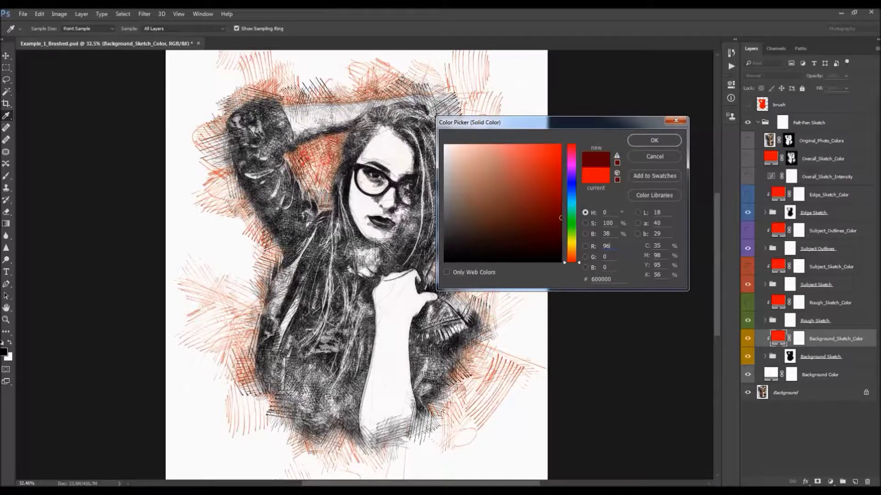
pyautogui.click(604, 267)
pyautogui.write('140')
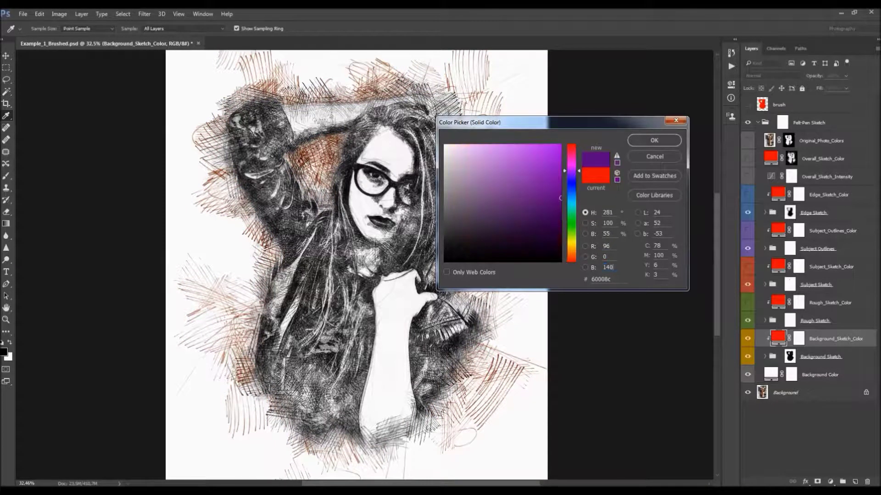
pyautogui.click(633, 142)
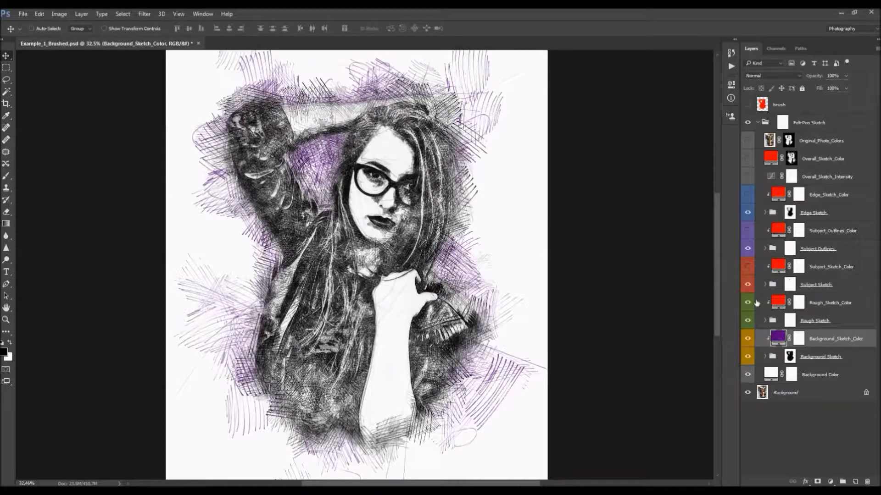
# - Recolor the Rough_Sketch_Color layer to violet, with red 126 and blue 255
pyautogui.doubleClick(776, 301)
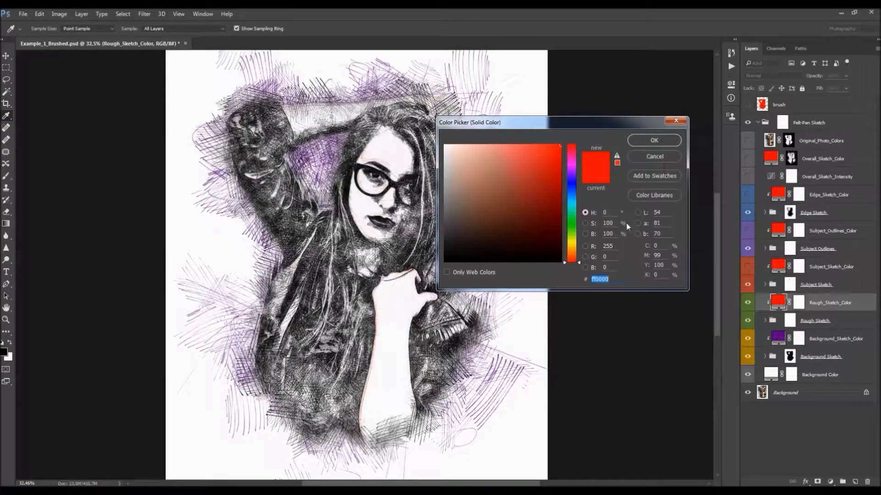
pyautogui.doubleClick(608, 246)
pyautogui.write('126')
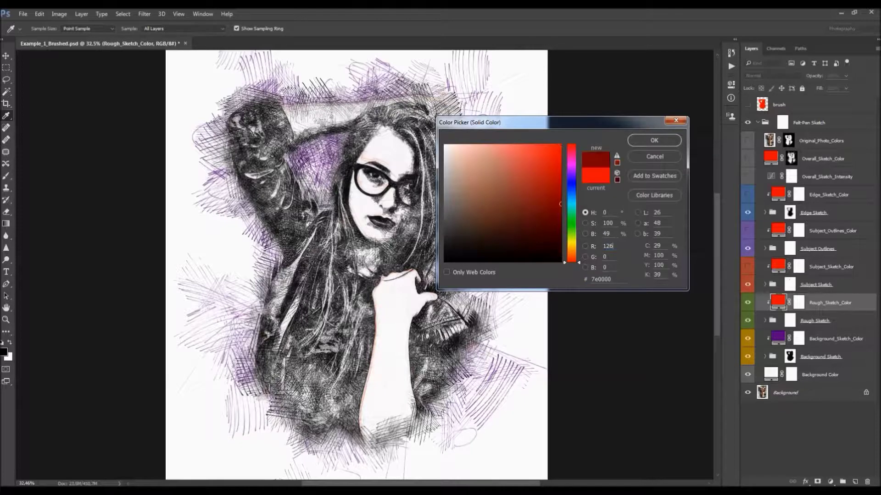
pyautogui.write('255')
pyautogui.click(656, 140)
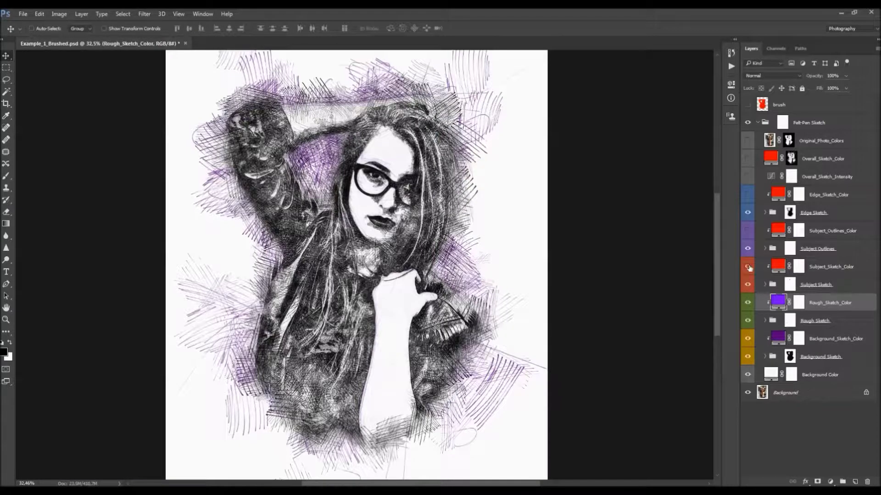
# - Show the Subject_Sketch_Color layer and set its fill to dark blue with RGB 0, 10, 142
pyautogui.doubleClick(778, 266)
pyautogui.click(613, 247)
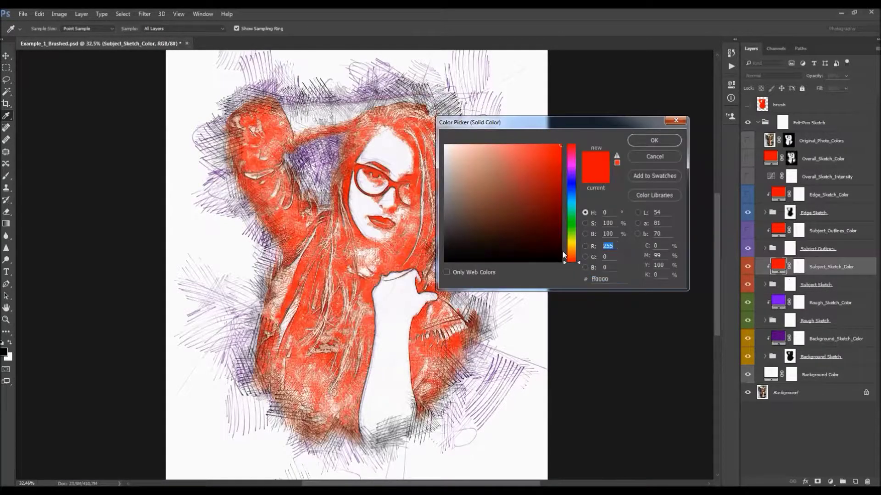
pyautogui.write('0')
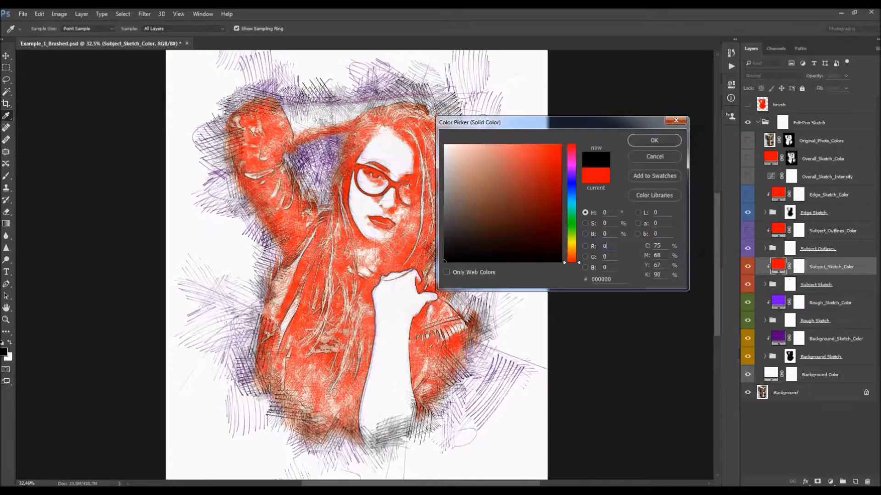
pyautogui.click(604, 256)
pyautogui.write('10')
pyautogui.click(598, 270)
pyautogui.write('142')
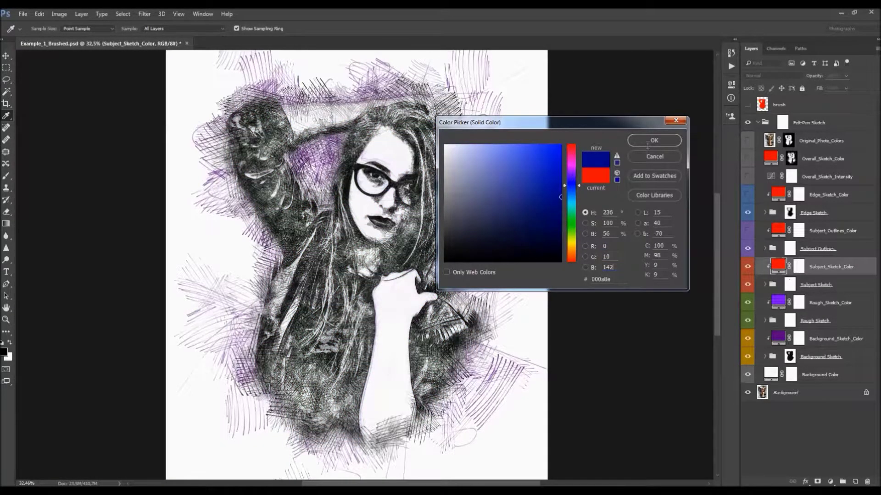
pyautogui.click(653, 141)
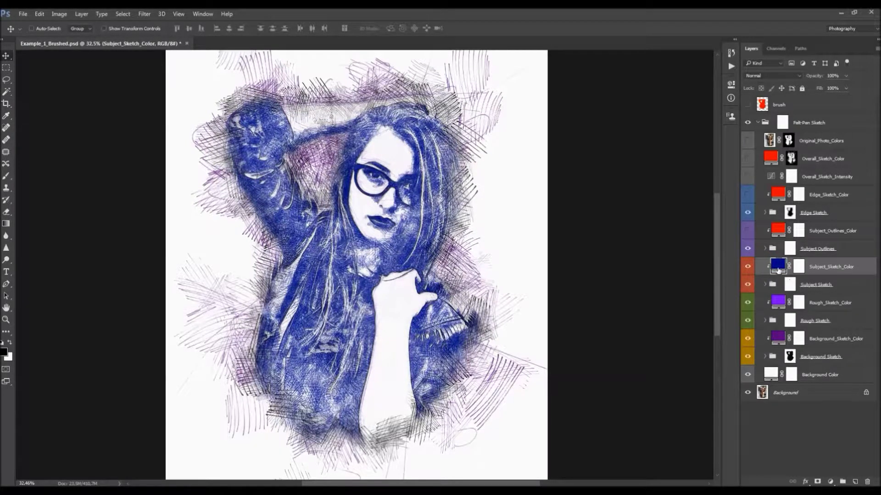
# - Preview a lighter blue, 656ee2, for the Subject_Sketch_Color layer without applying it
pyautogui.doubleClick(778, 266)
pyautogui.moveTo(533, 169)
pyautogui.mouseDown()
pyautogui.moveTo(509, 176)
pyautogui.moveTo(508, 157)
pyautogui.mouseUp()
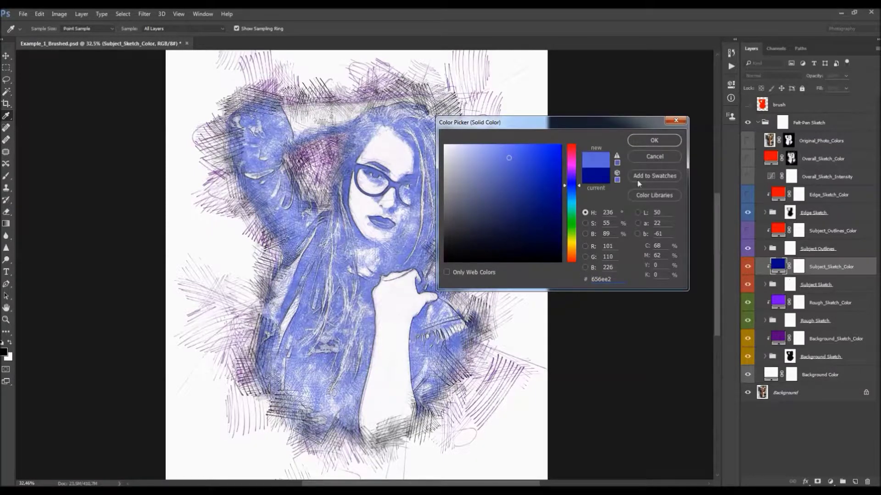
pyautogui.click(650, 160)
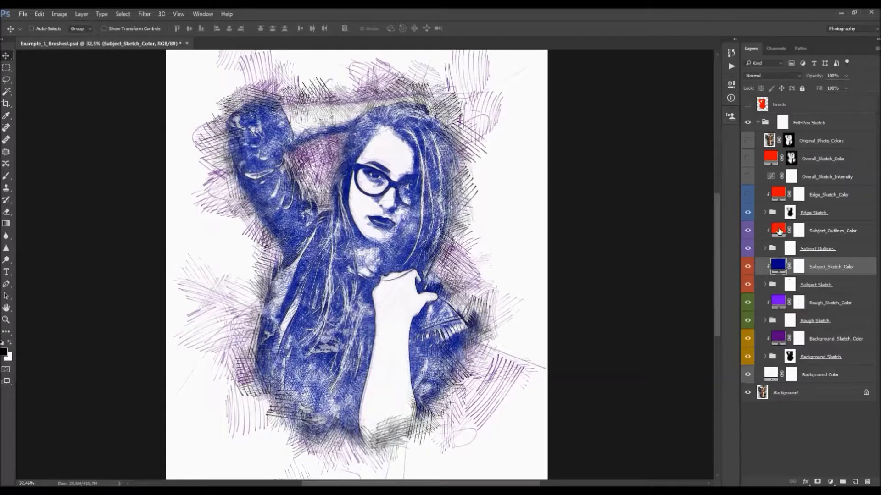
# - Recolor the Subject_Outlines_Color layer to pink with RGB 255, 0, 150
pyautogui.doubleClick(779, 232)
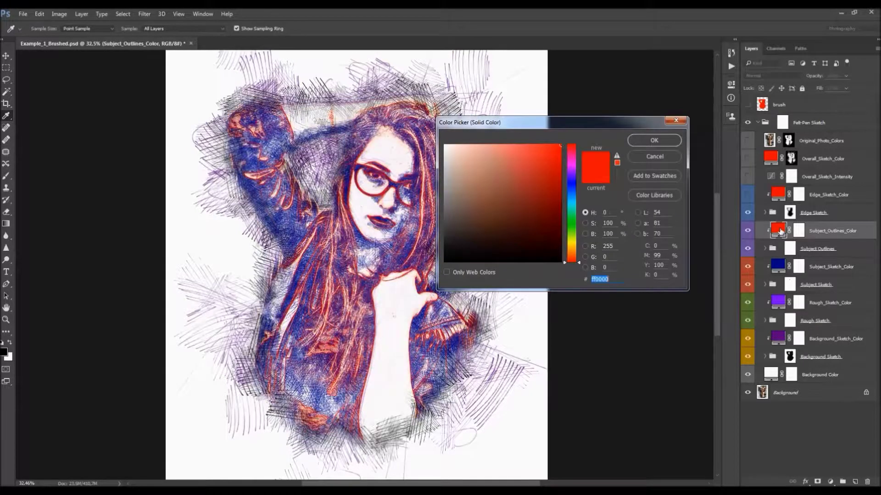
pyautogui.click(610, 256)
pyautogui.click(610, 267)
pyautogui.write('150')
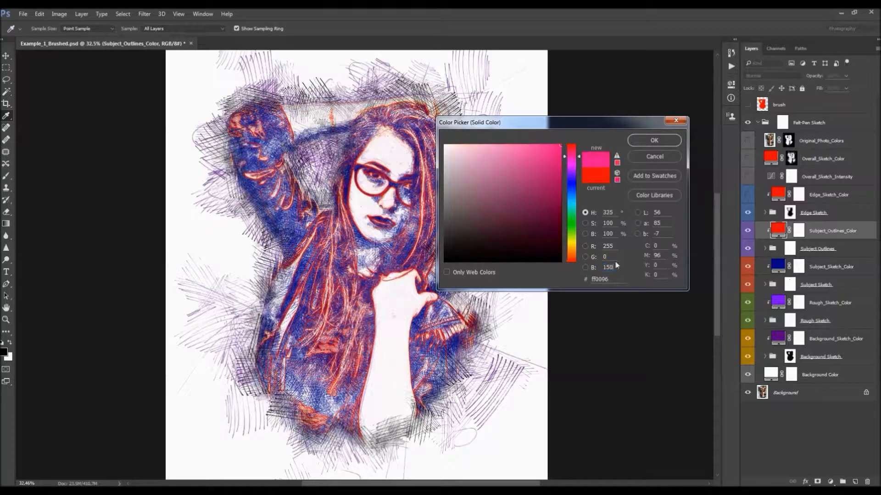
pyautogui.click(655, 143)
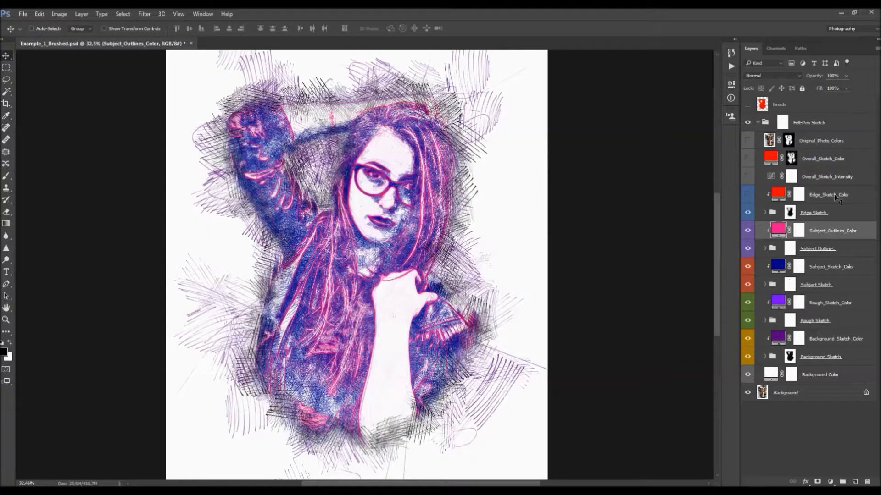
# - Recolor the Edge_Sketch_Color layer to a light purple, with red 187 and green 32
pyautogui.doubleClick(786, 198)
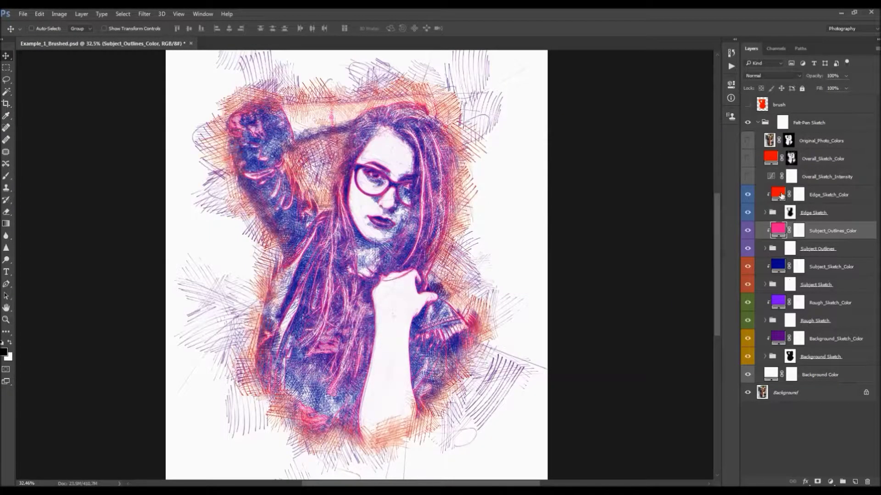
pyautogui.doubleClick(608, 246)
pyautogui.write('187')
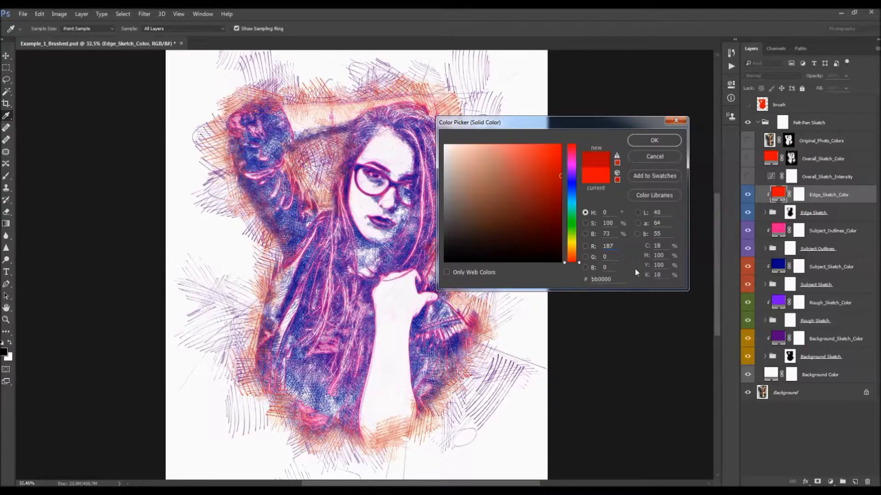
pyautogui.write('32')
pyautogui.doubleClick(603, 267)
pyautogui.write('2')
pyautogui.press('Return')
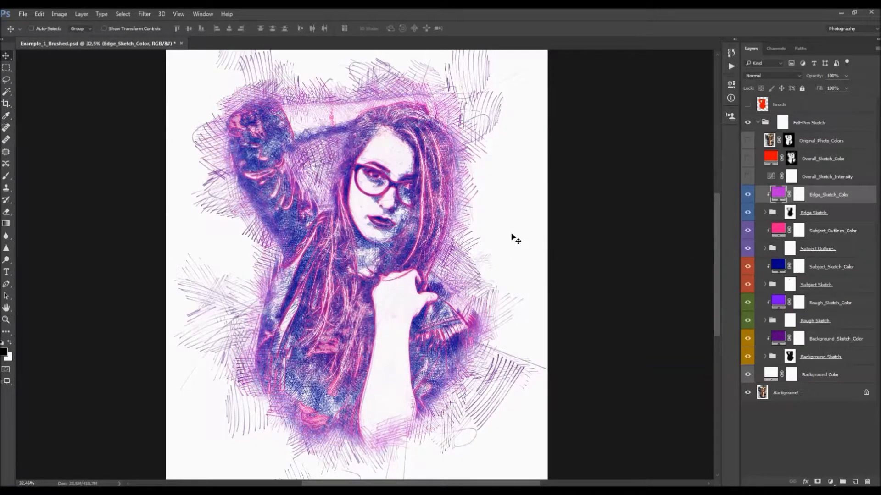
# - Examine the recolored sketch up close around the face, hair and arm, and as a whole
pyautogui.scroll(-2, 511, 235)
pyautogui.press('z')
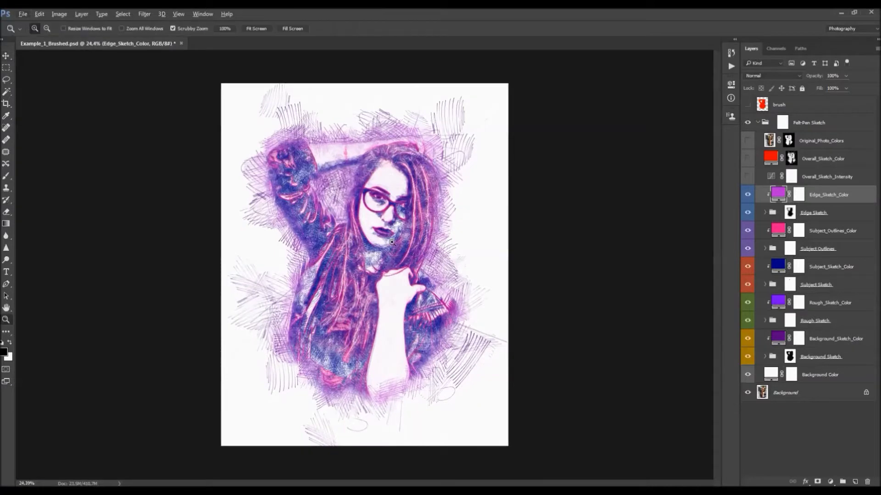
pyautogui.press('v')
pyautogui.rightClick(380, 244)
pyautogui.press('Escape')
pyautogui.press('z')
pyautogui.rightClick(384, 228)
pyautogui.click(405, 250)
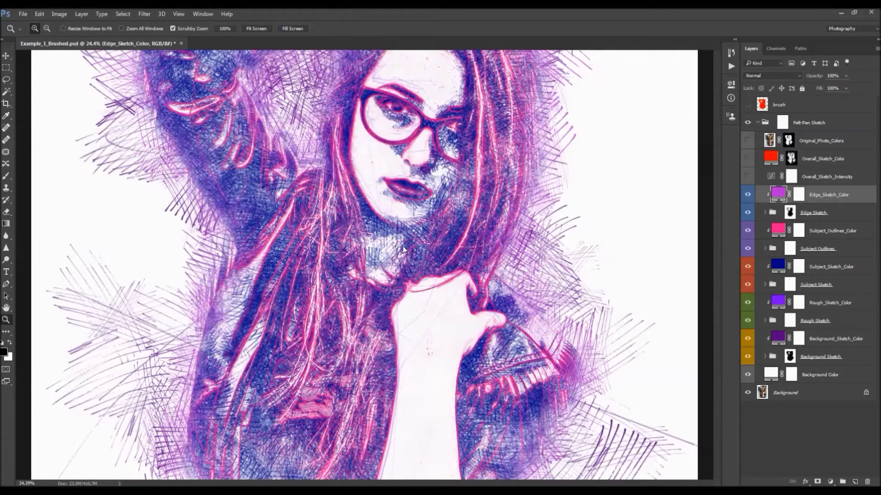
pyautogui.moveTo(383, 270); pyautogui.dragTo(420, 206)
pyautogui.moveTo(497, 144); pyautogui.dragTo(462, 272)
pyautogui.press('space')
pyautogui.rightClick(472, 275)
pyautogui.click(479, 285)
pyautogui.press('v')
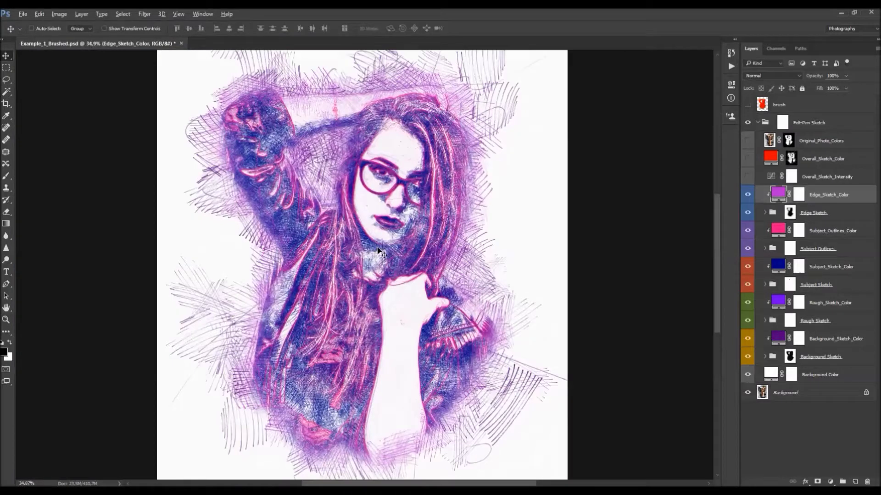
pyautogui.scroll(-1, 380, 252)
pyautogui.press('ctrl')
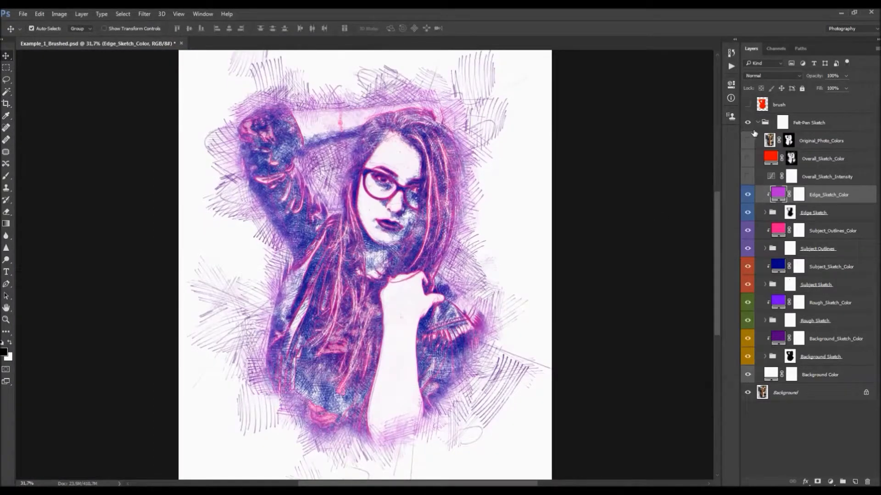
# - Duplicate the Background layer above the collapsed Felt-Pen Sketch group and hide the copy to compare photo and sketch
pyautogui.click(757, 122)
pyautogui.click(779, 142)
pyautogui.hotkey('ctrl', 'j')
pyautogui.moveTo(782, 143); pyautogui.dragTo(798, 114)
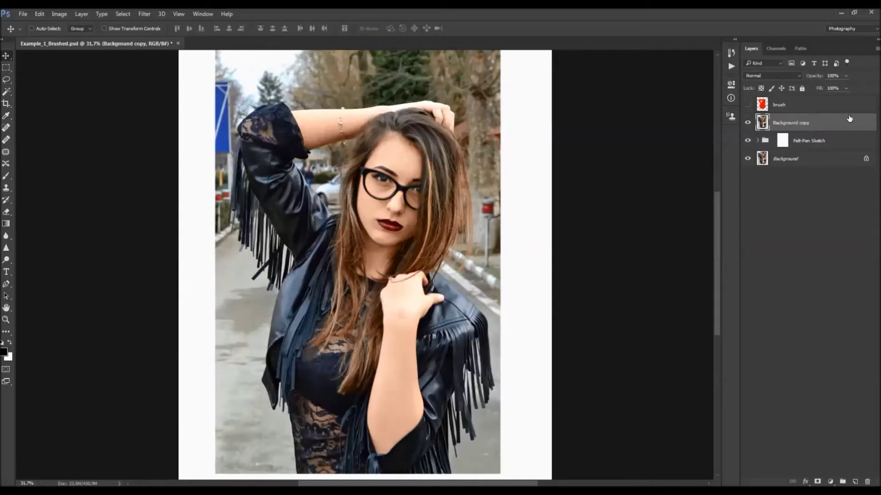
pyautogui.click(749, 123)
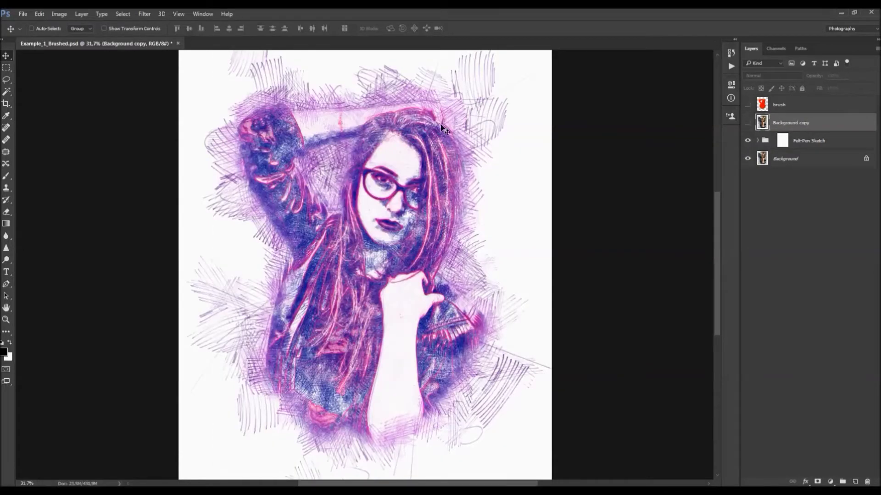